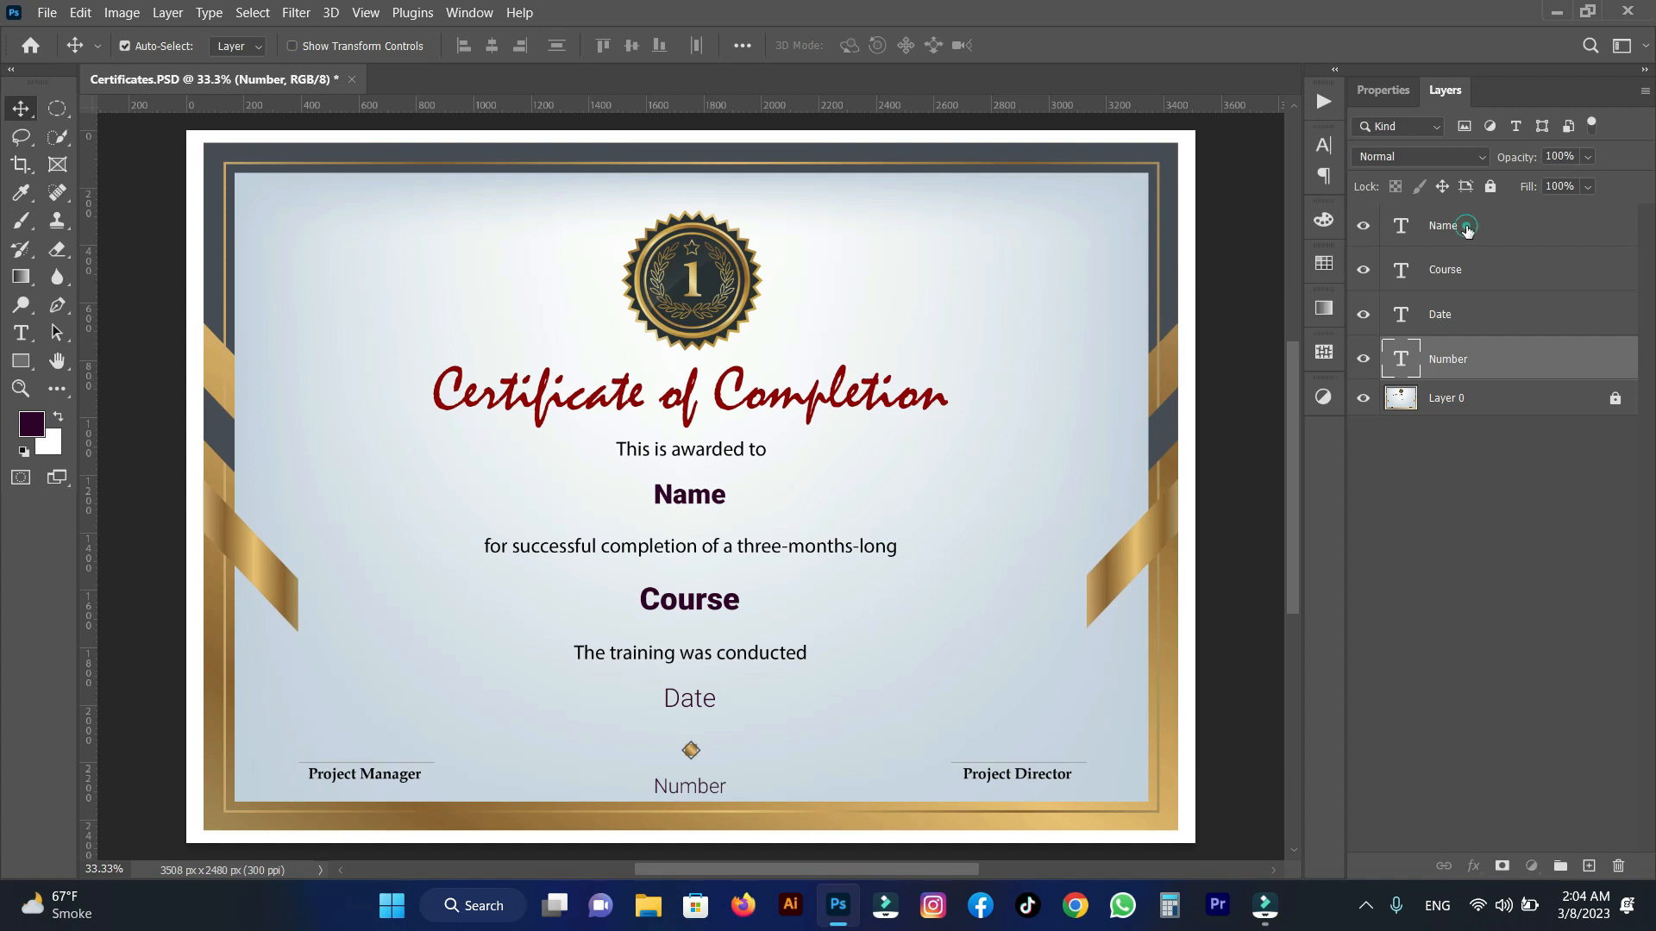
# Open the Students workbook from the desktop in Excel and review its Name and Course column headings.
pyautogui.click(1467, 230)
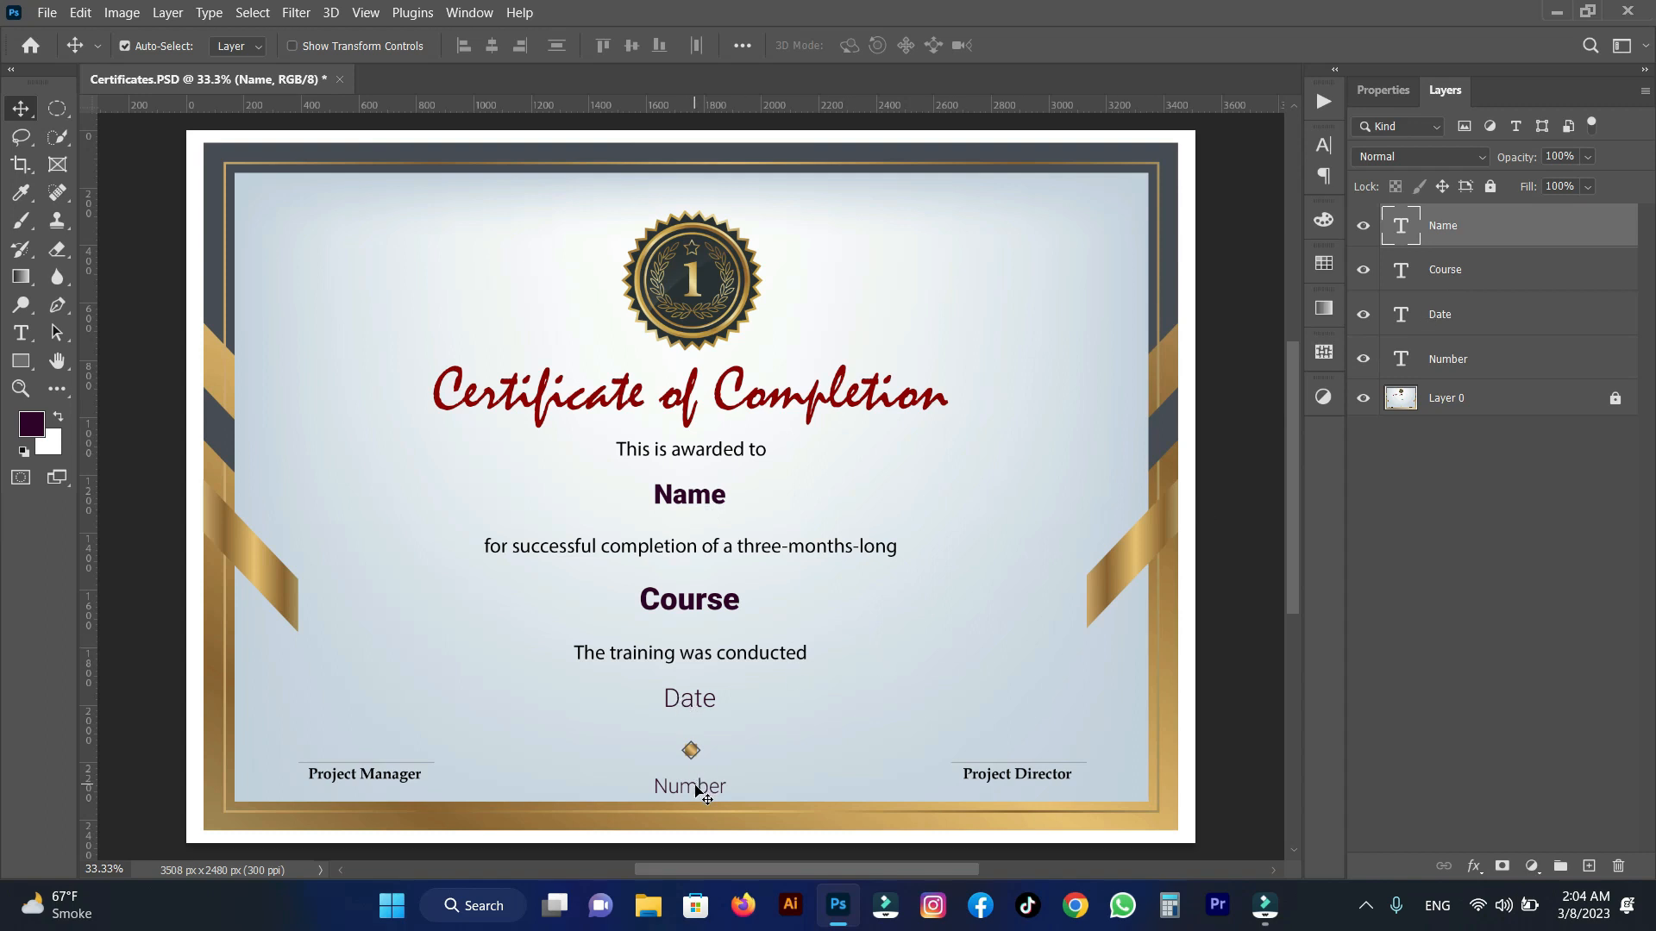
pyautogui.click(1558, 14)
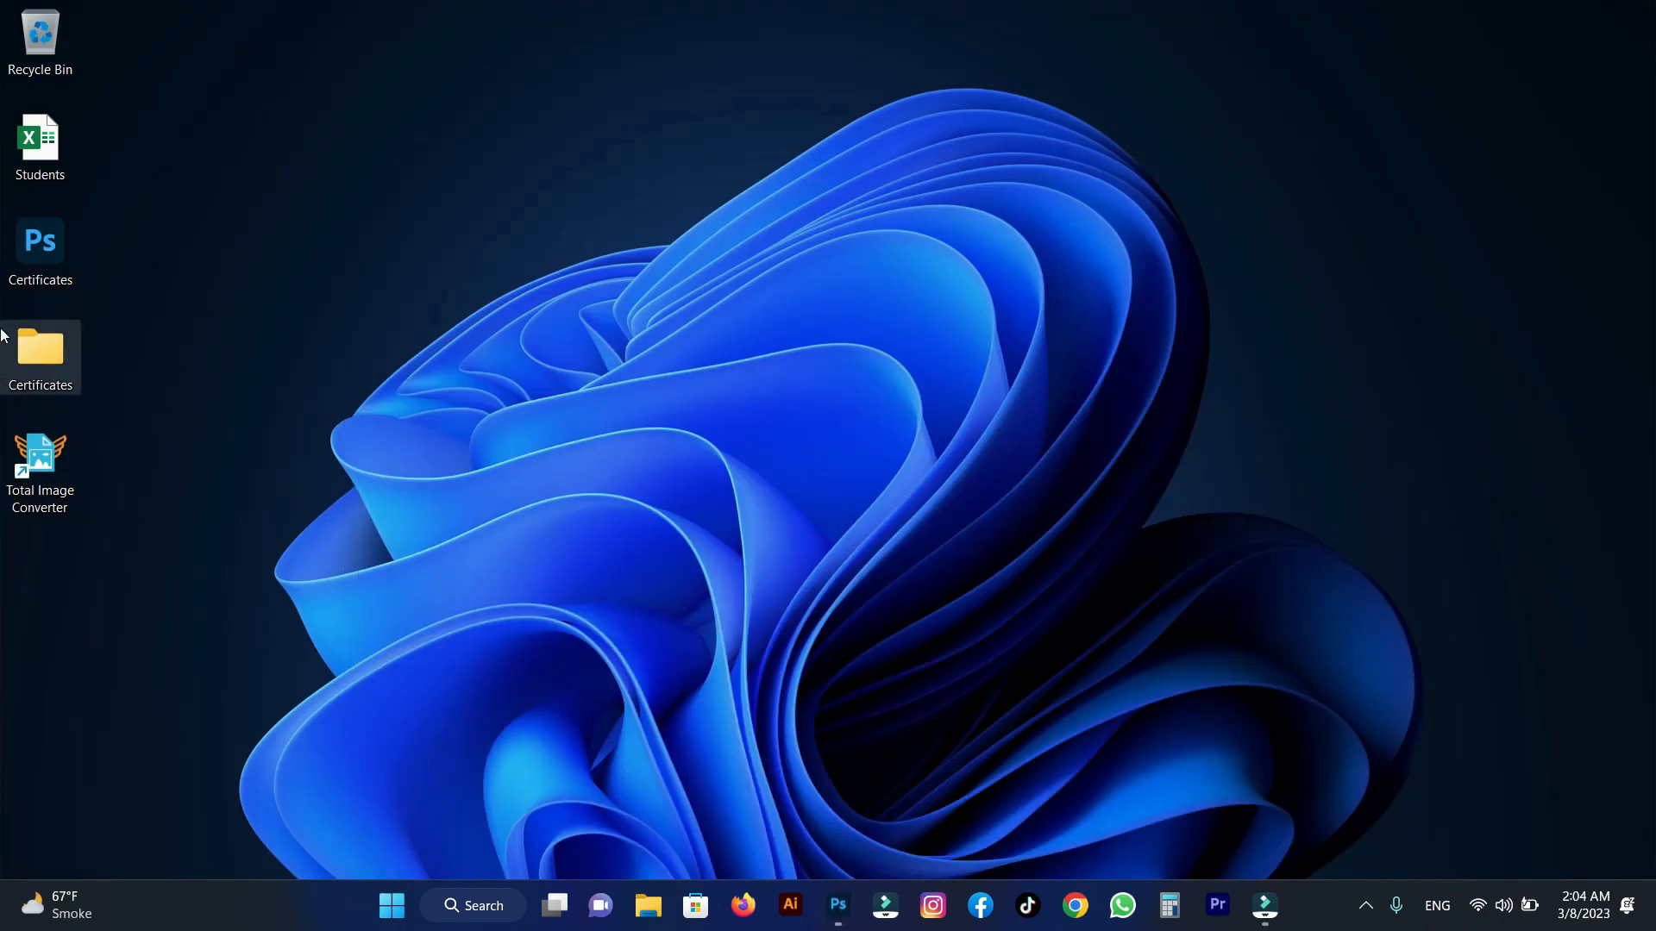
pyautogui.doubleClick(40, 145)
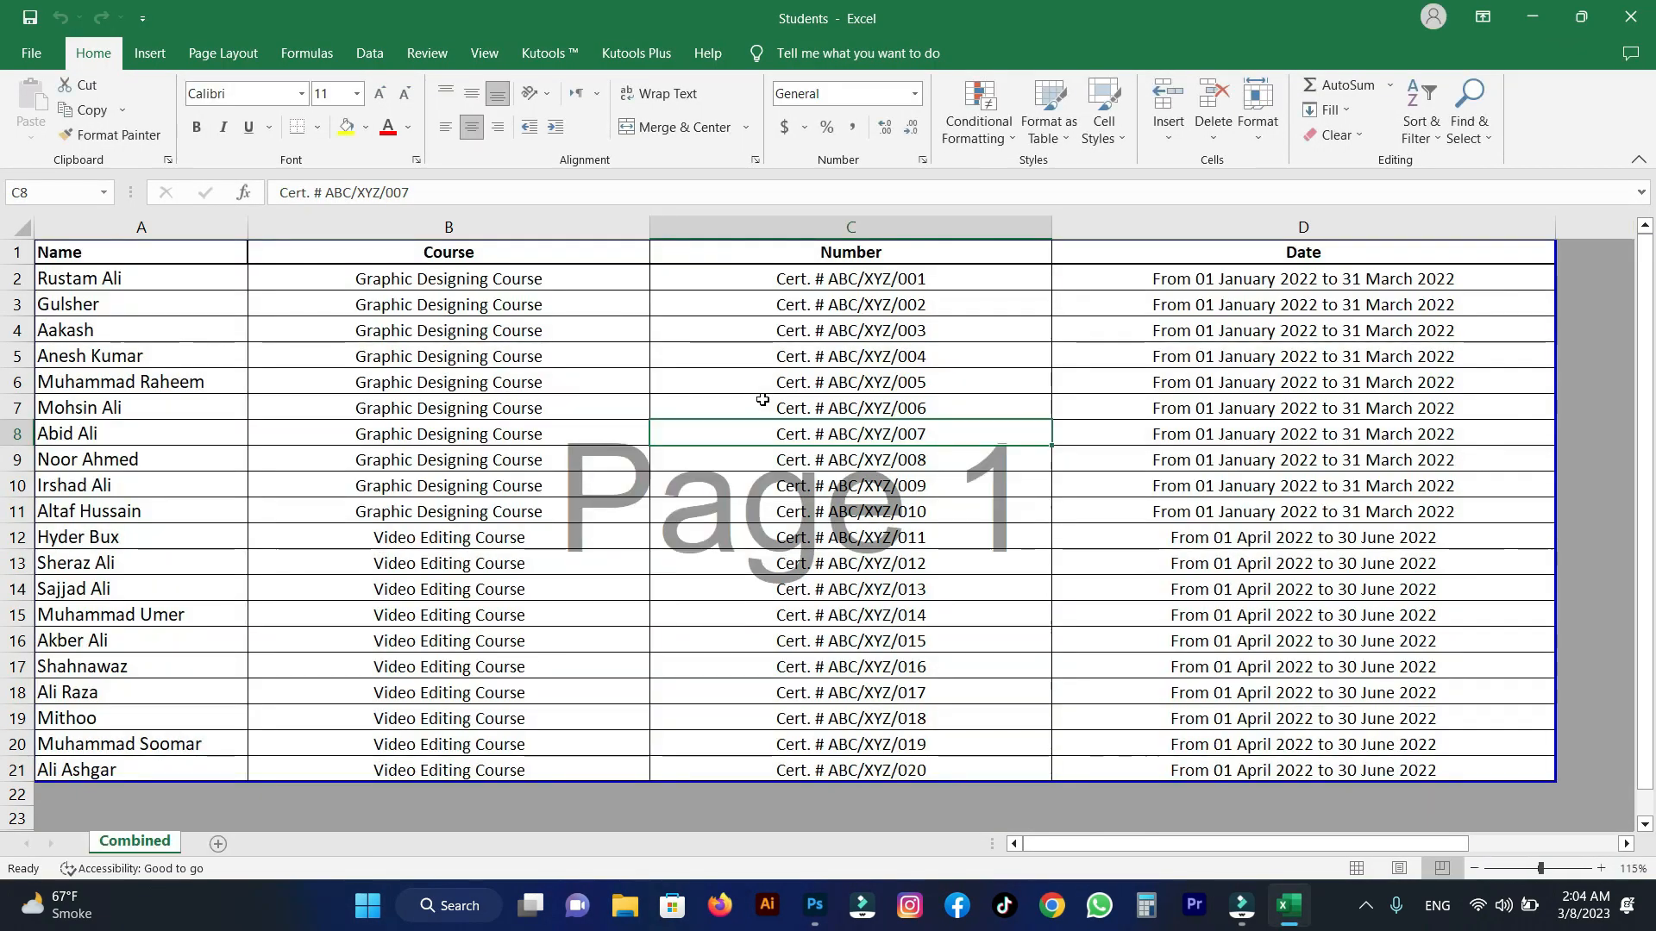
pyautogui.click(759, 405)
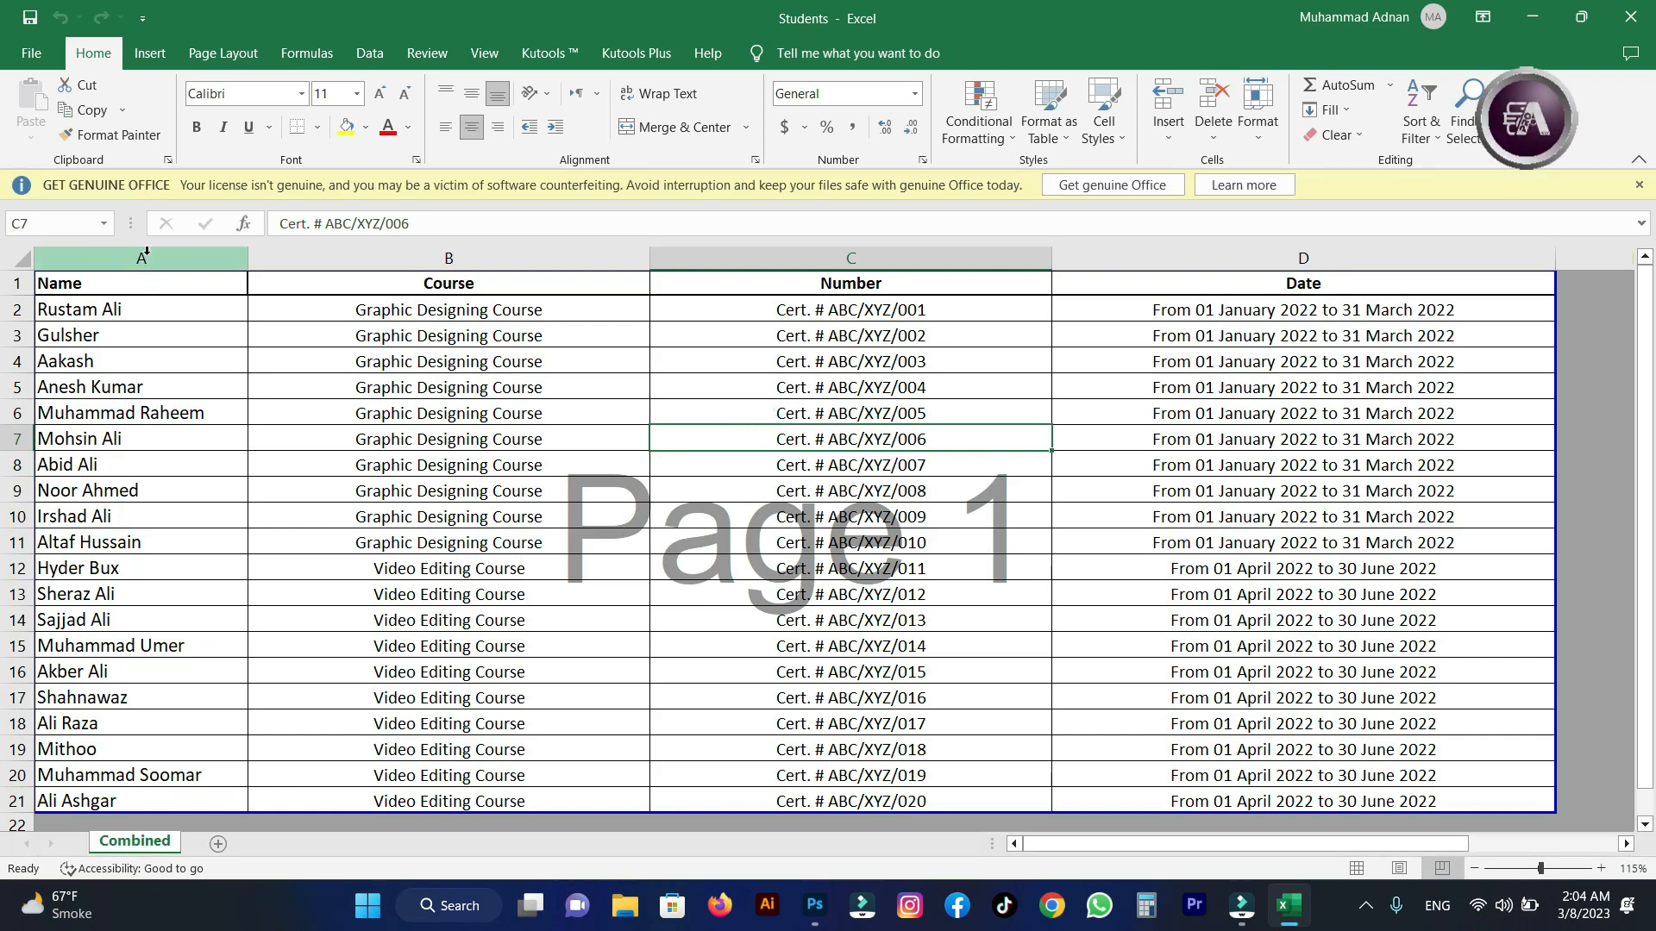
pyautogui.click(151, 282)
pyautogui.click(430, 283)
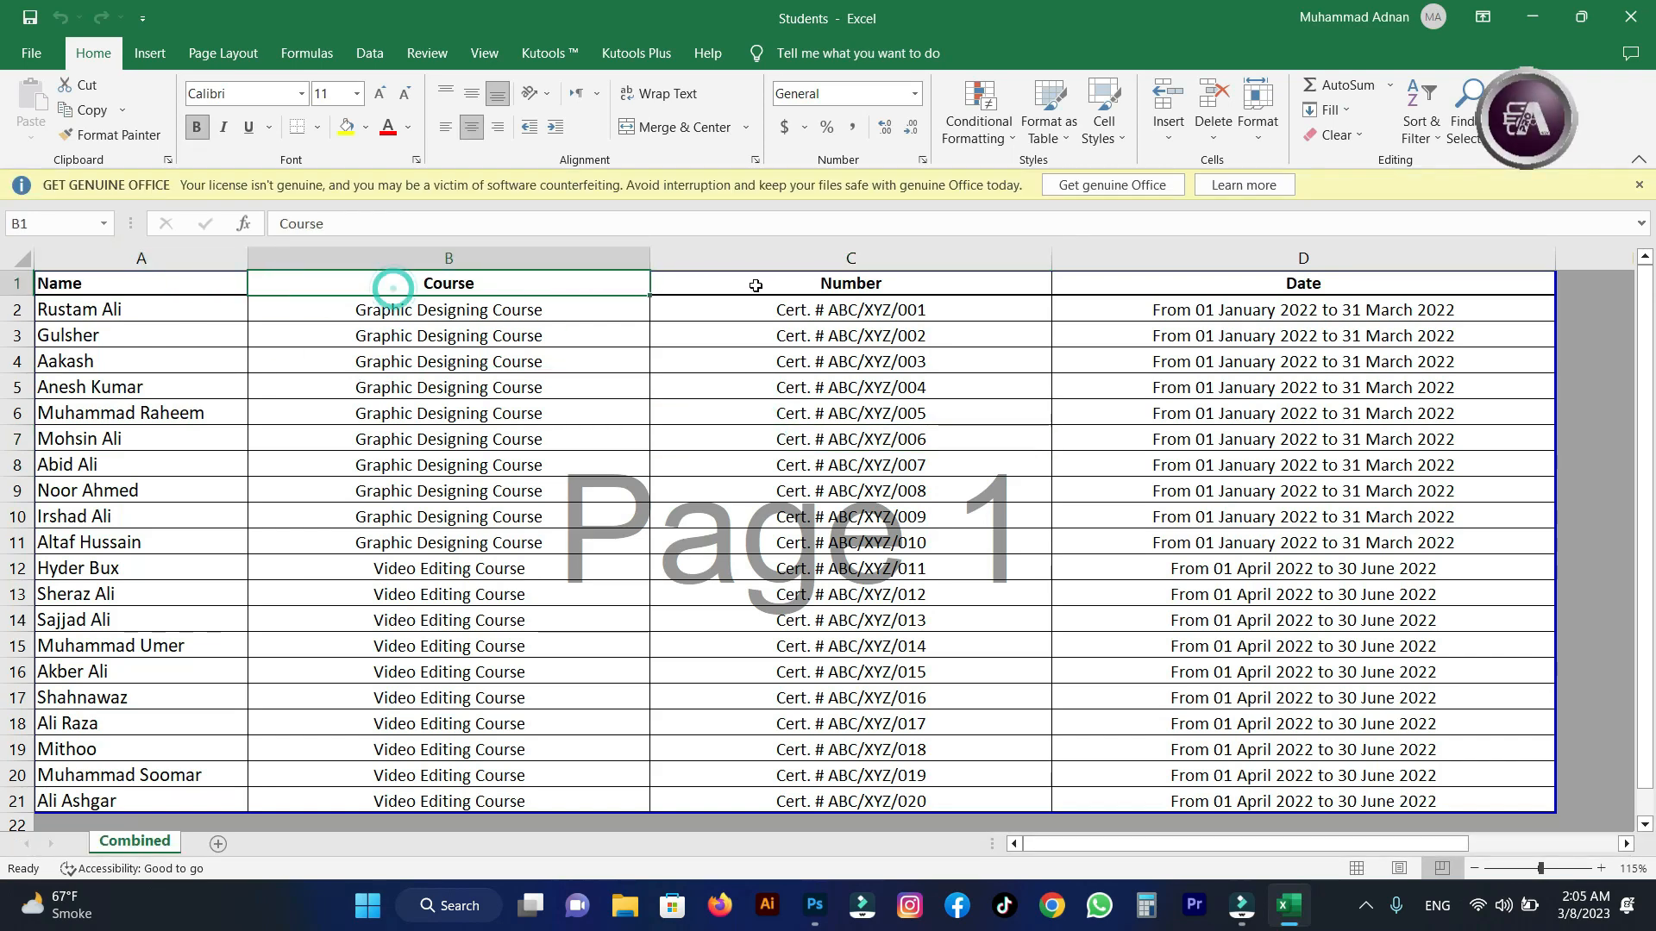
pyautogui.click(1635, 185)
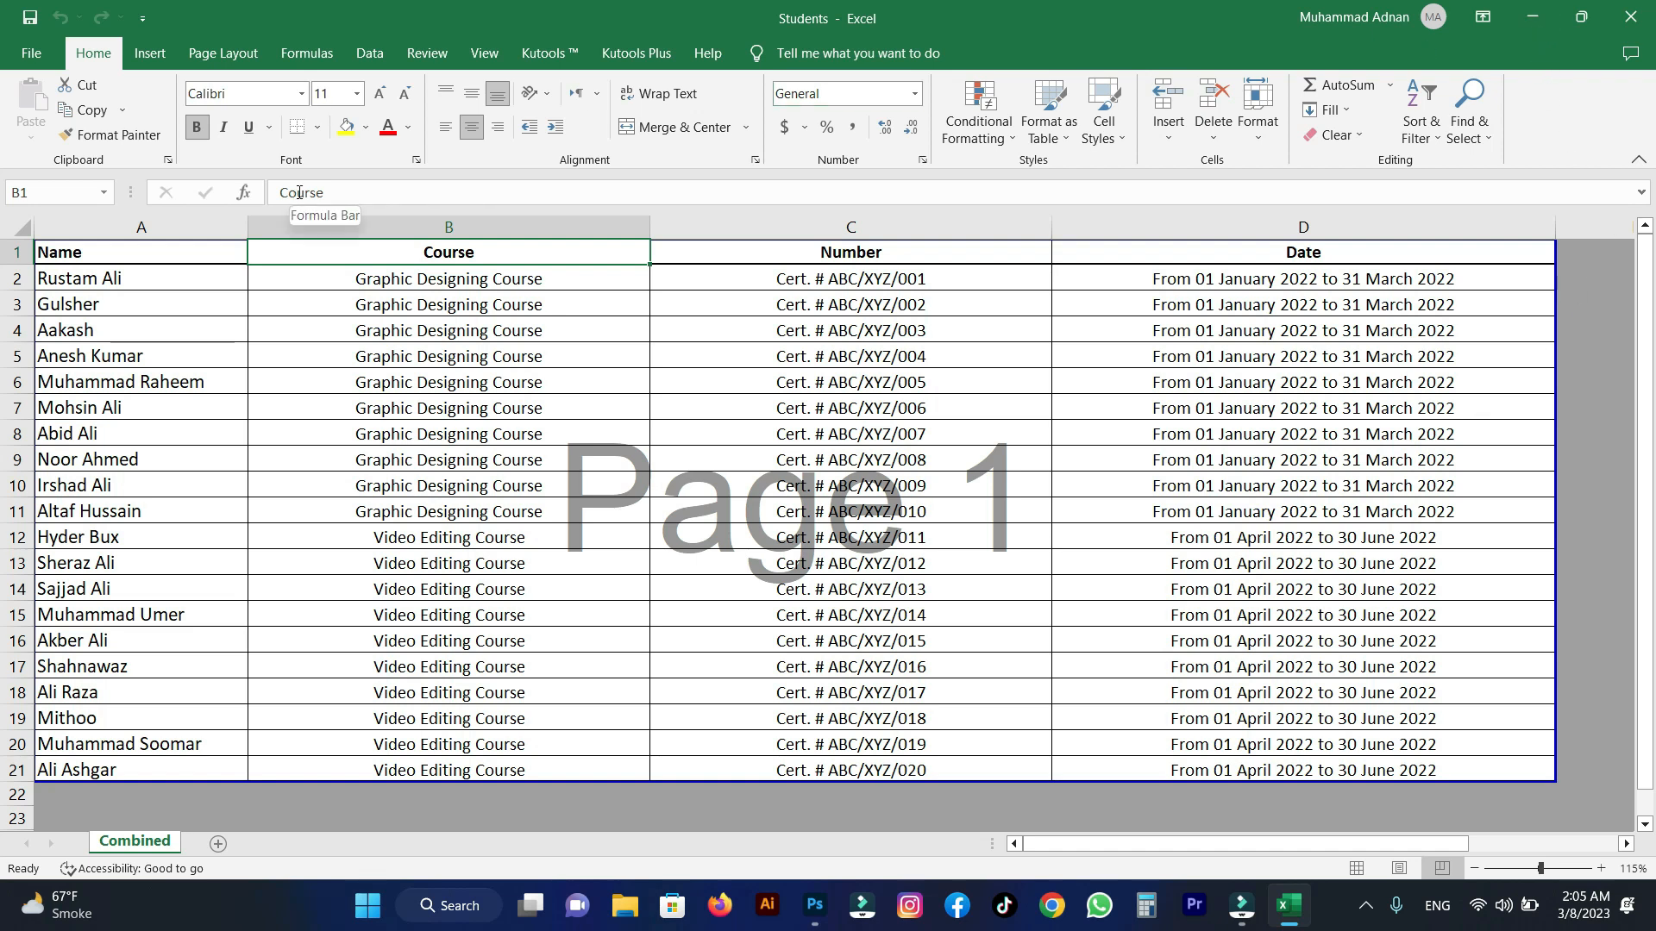
# Save a copy of the Students workbook to the Desktop as a CSV (Comma delimited) file.
pyautogui.click(33, 57)
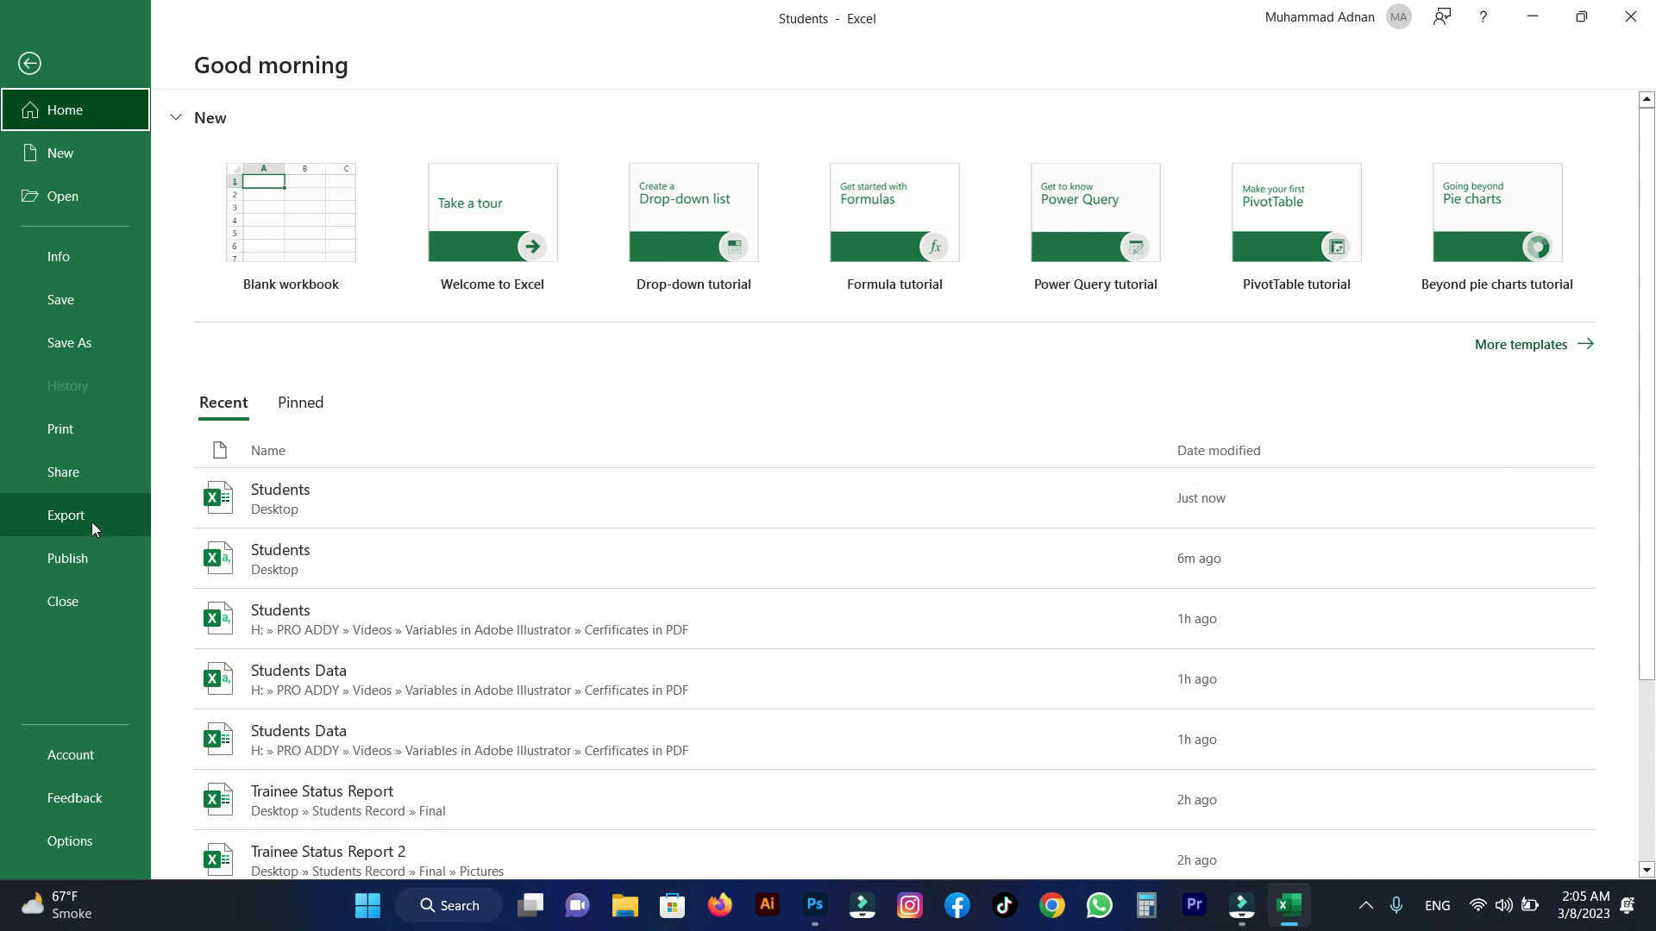
pyautogui.click(91, 344)
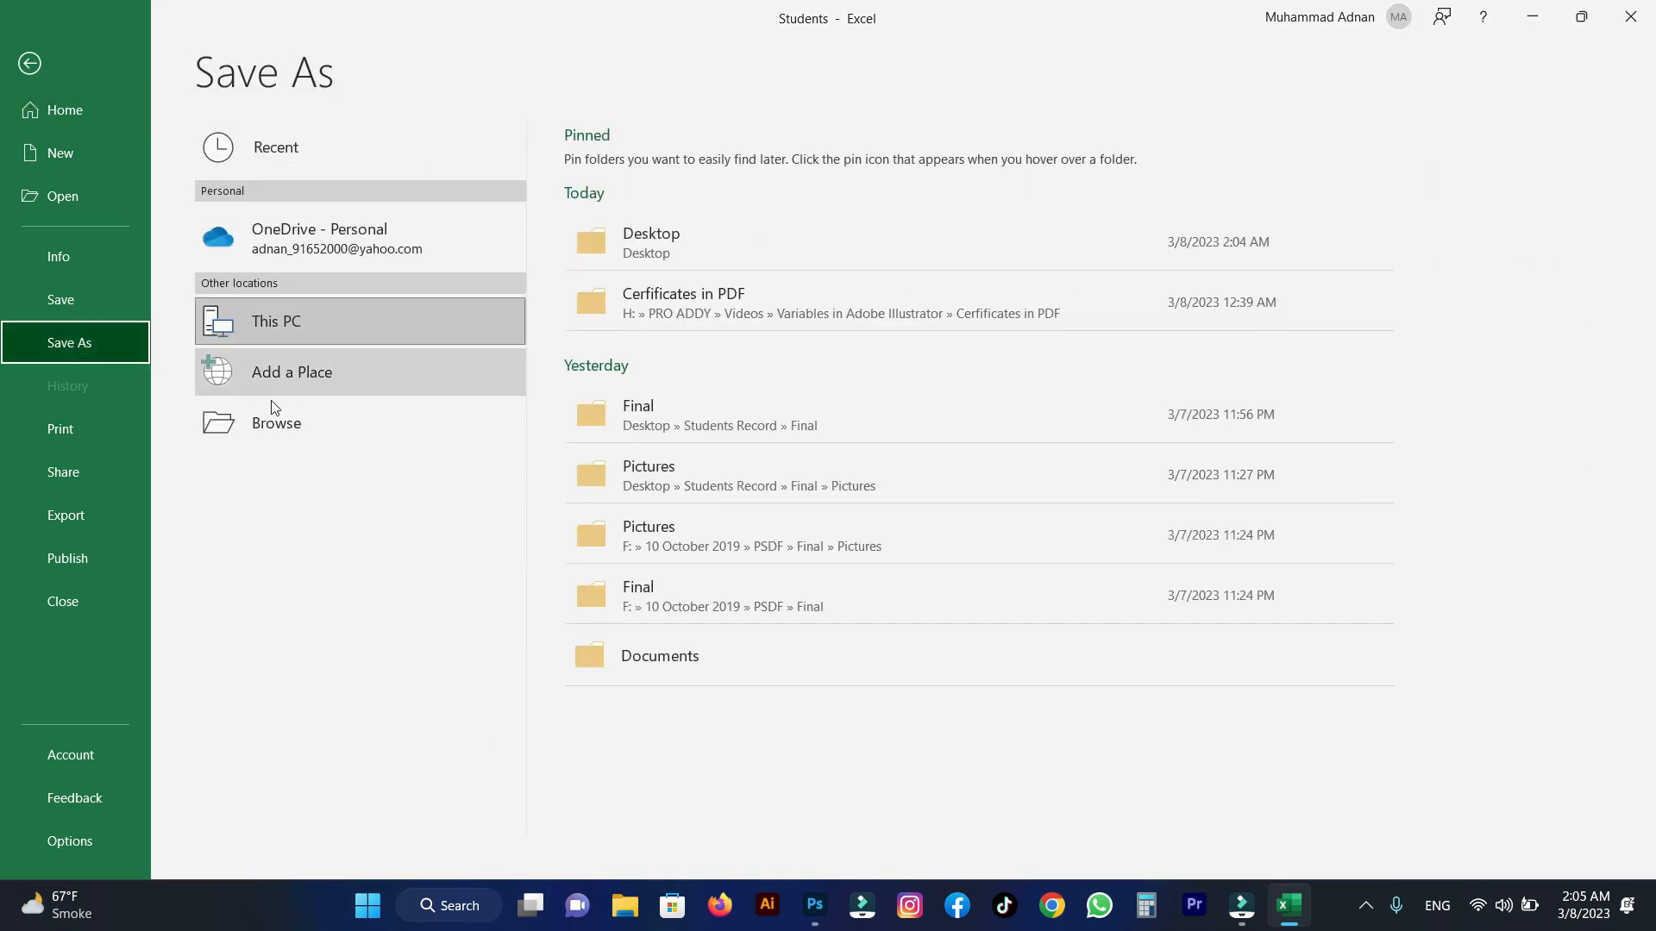
pyautogui.click(303, 428)
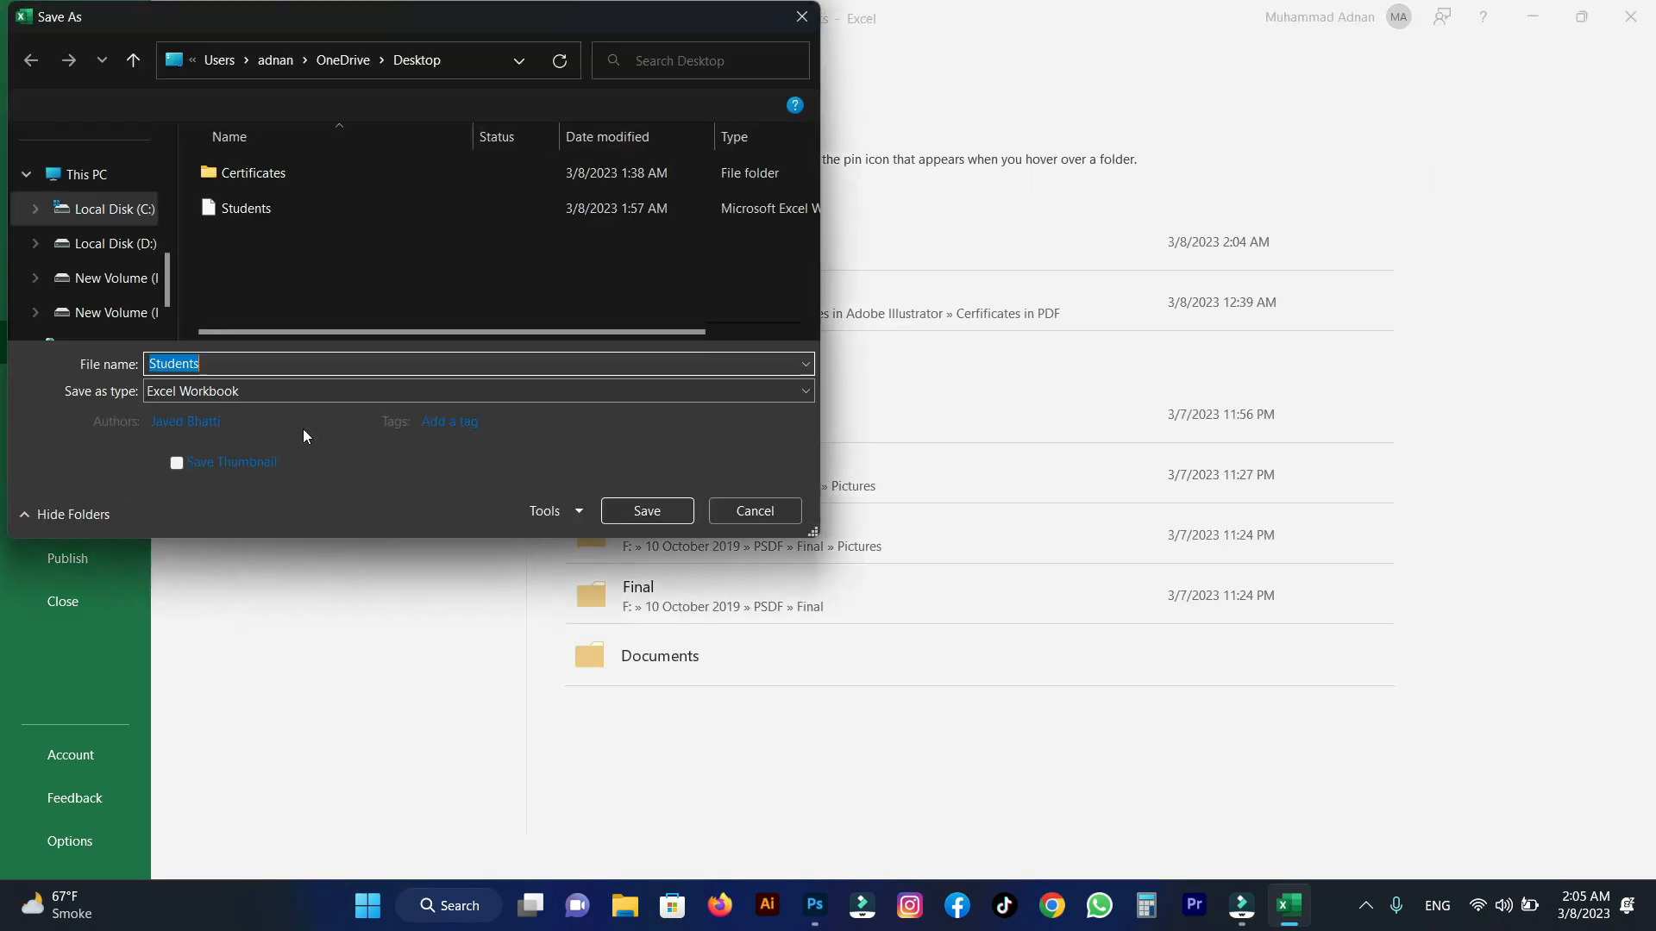
pyautogui.moveTo(165, 261); pyautogui.dragTo(167, 156)
pyautogui.click(82, 246)
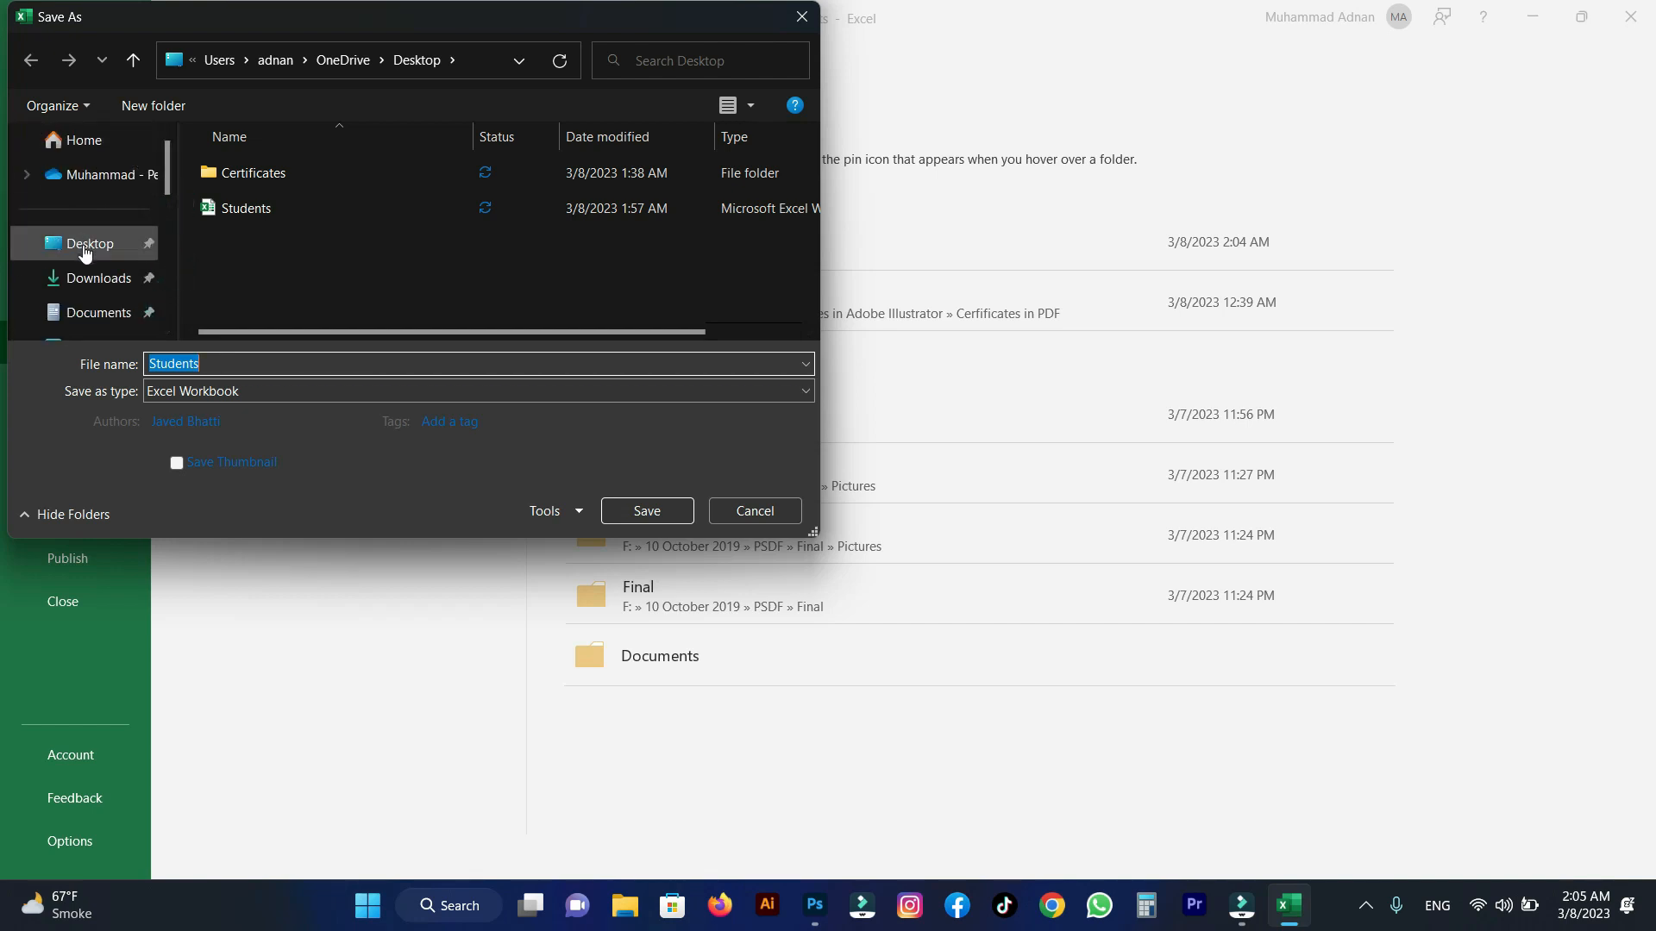
pyautogui.click(246, 392)
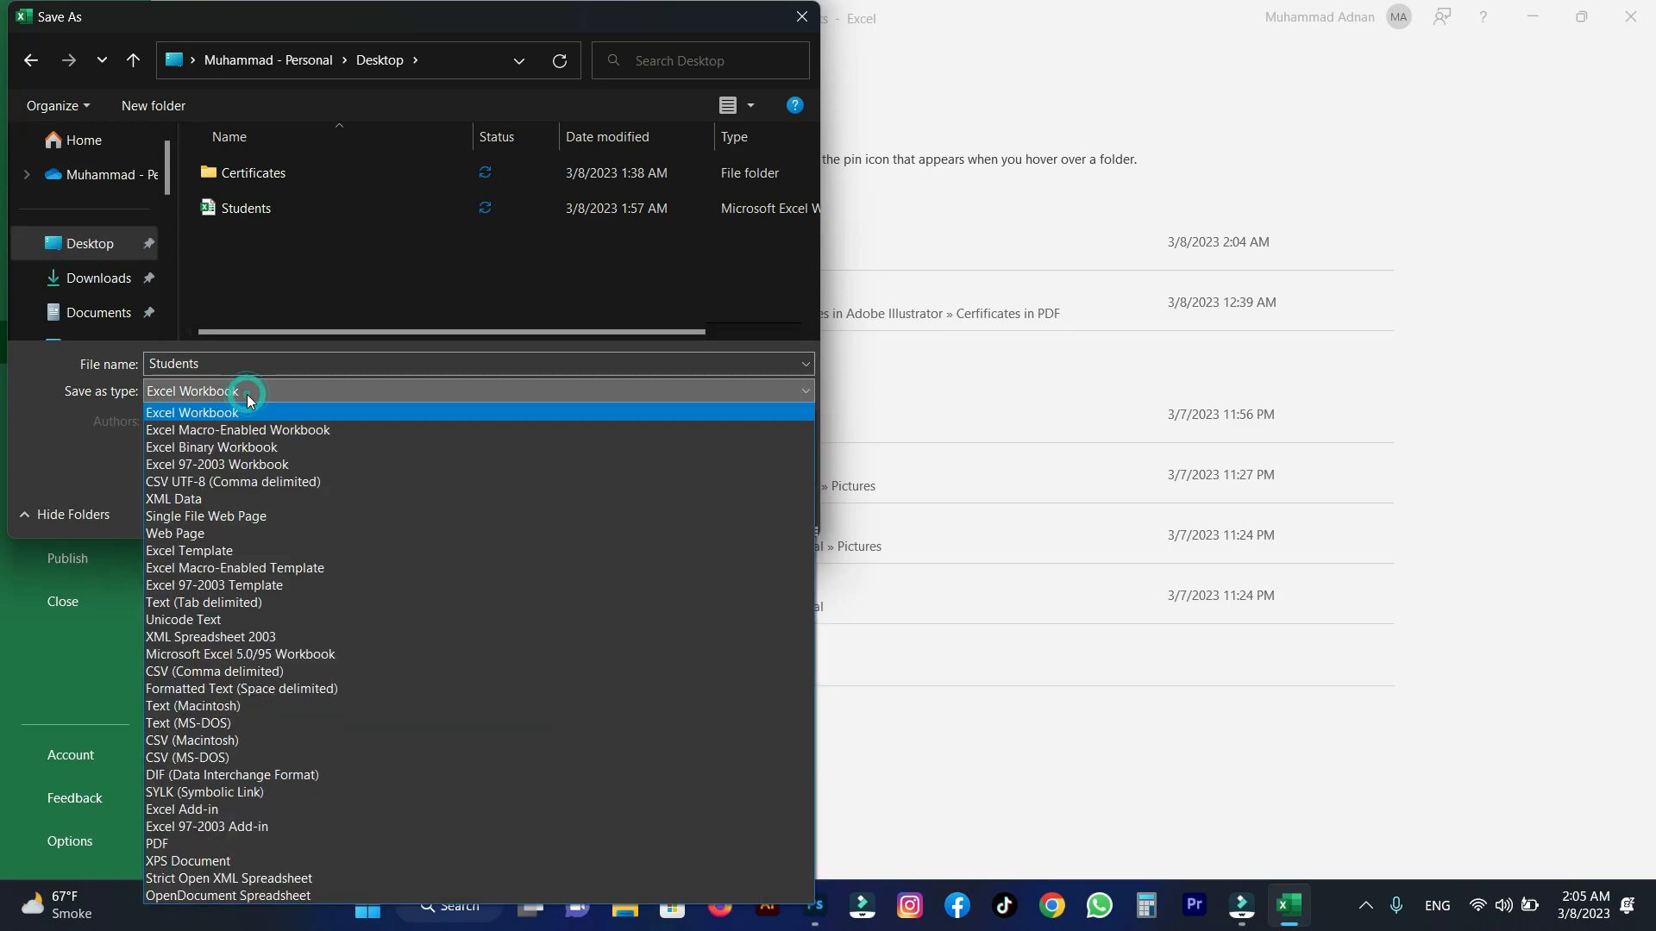
pyautogui.click(212, 671)
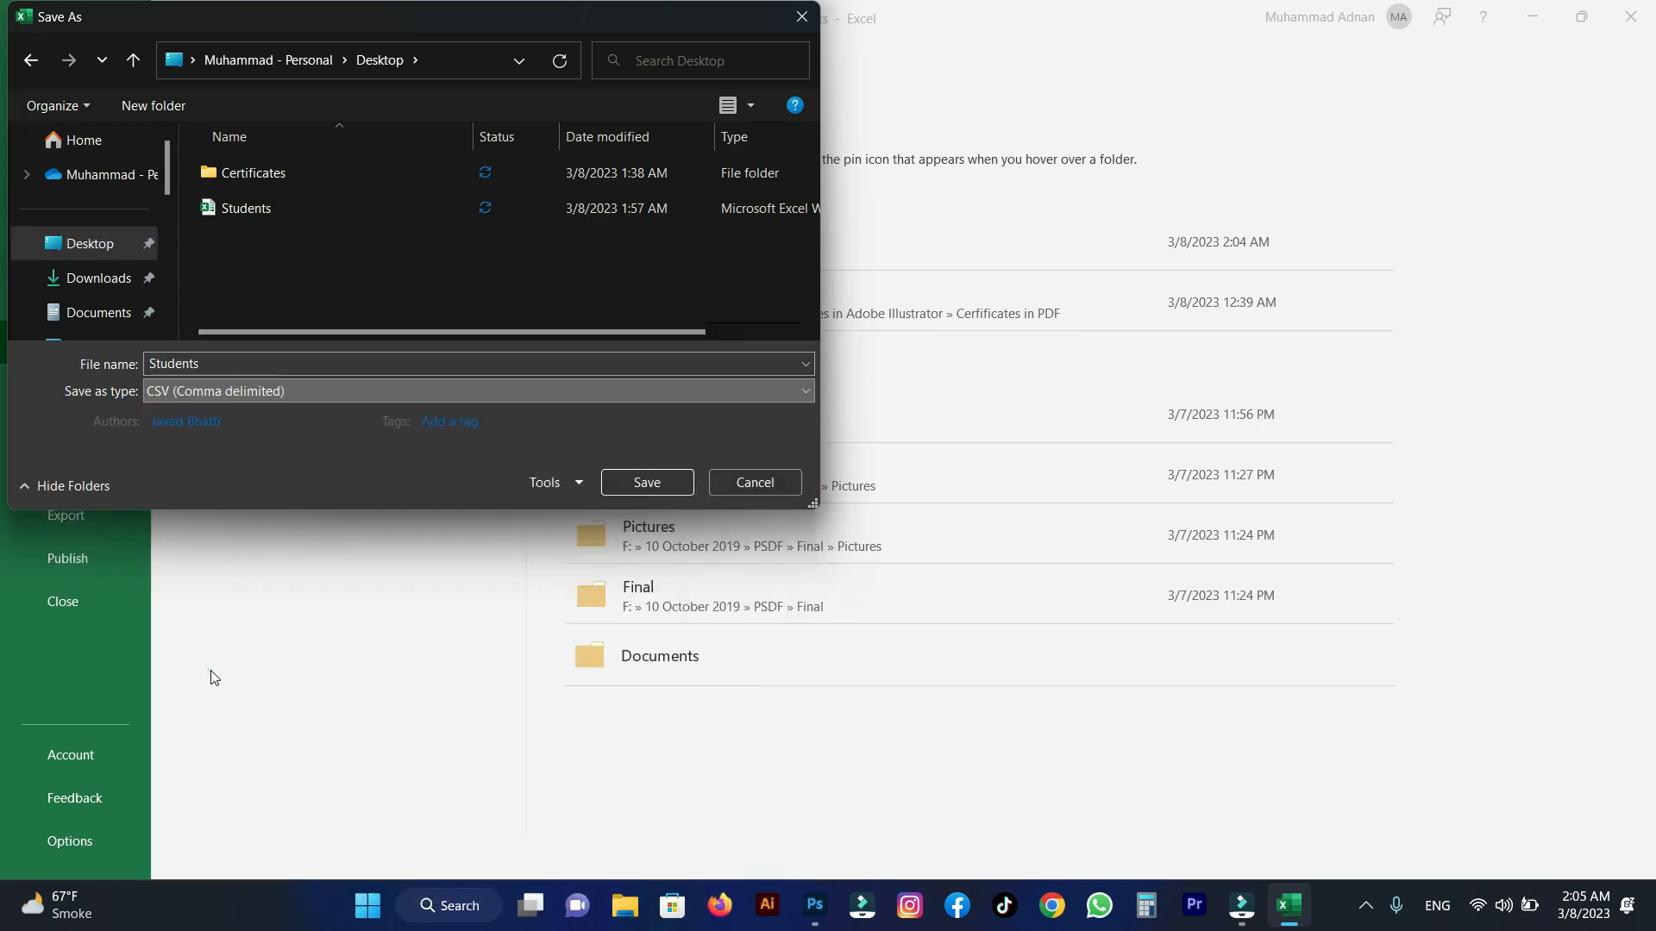
pyautogui.click(647, 483)
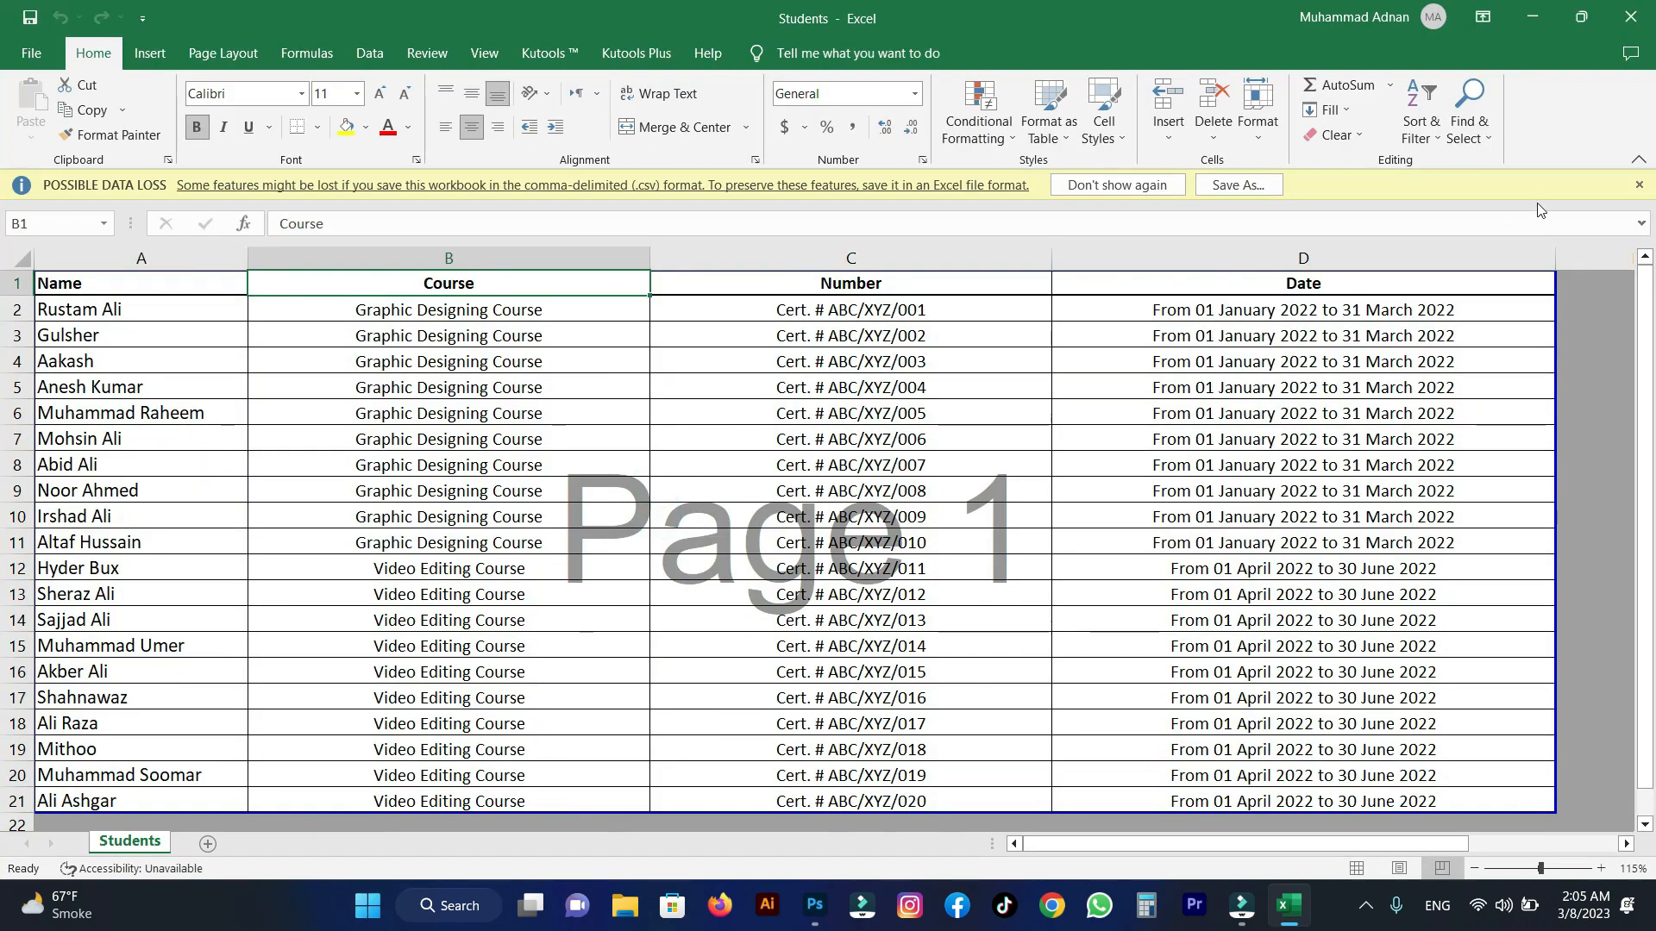
# Close the Students workbook and switch back to the Certificates.PSD document in Photoshop.
pyautogui.click(1638, 184)
pyautogui.click(1630, 18)
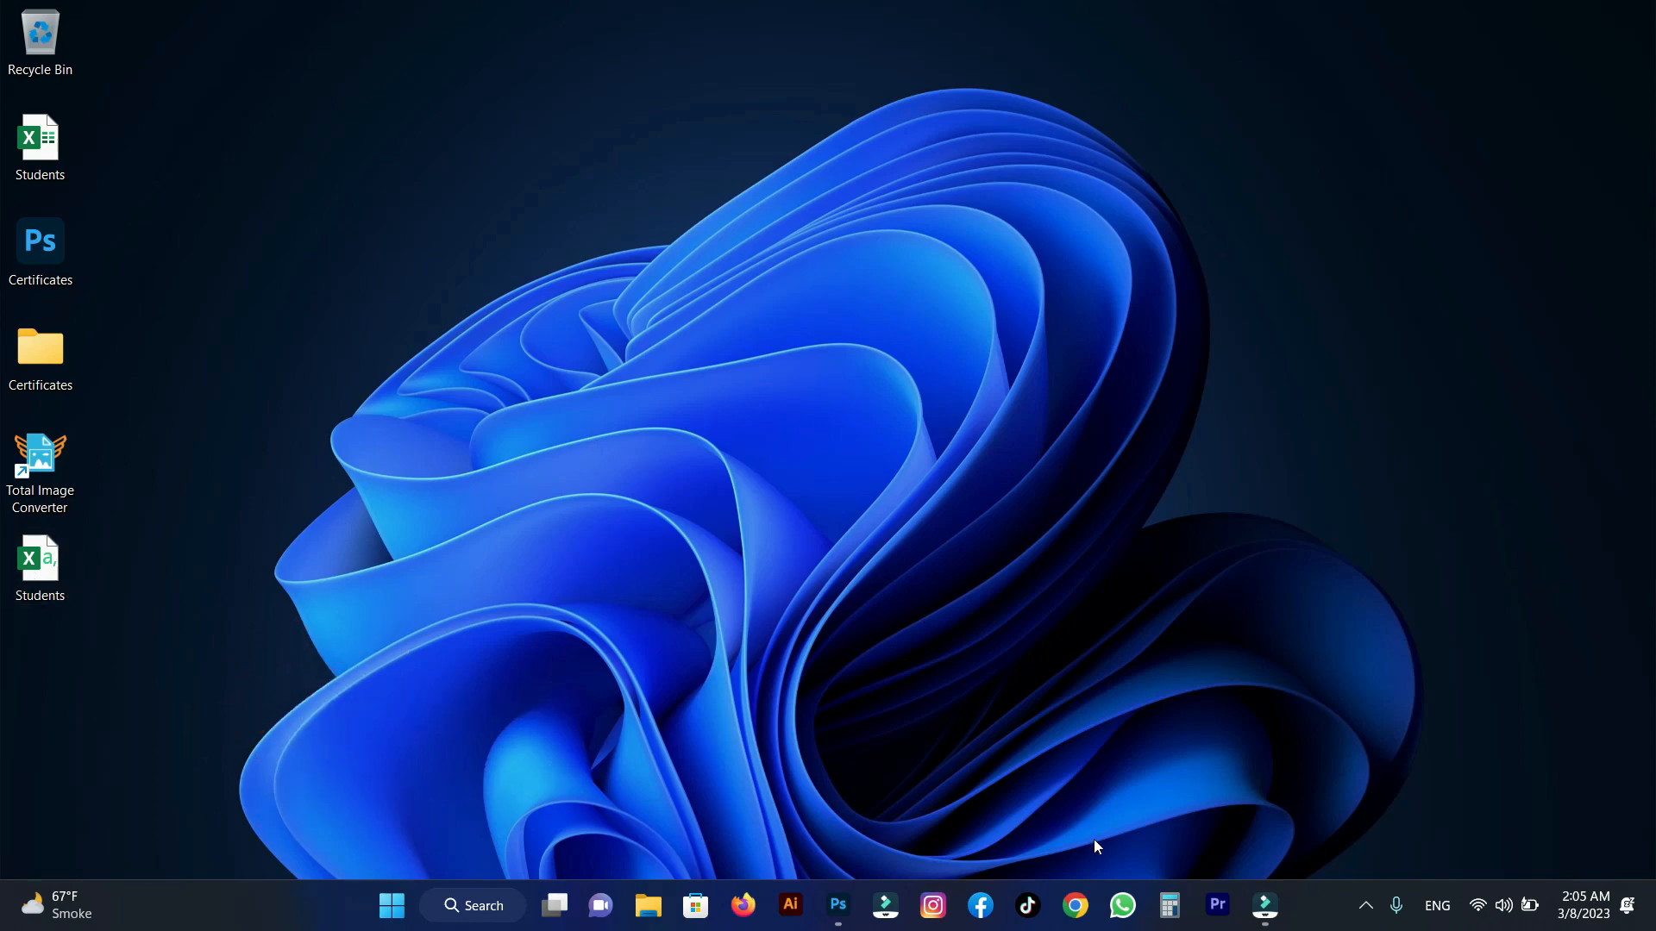
pyautogui.click(842, 916)
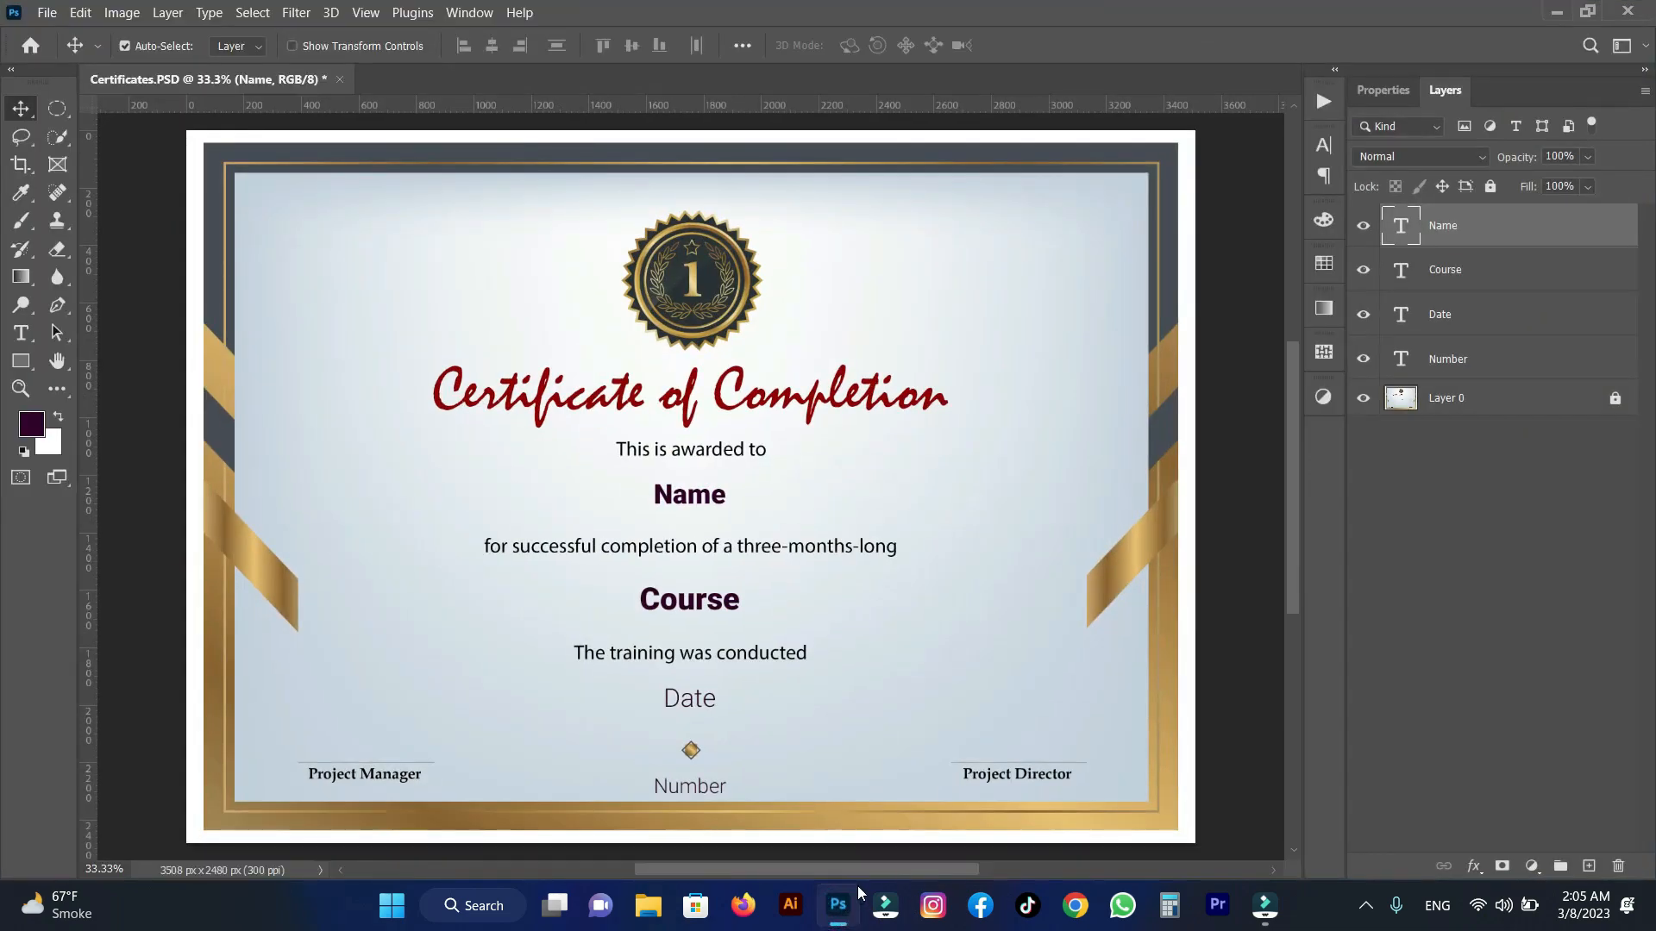
# Open the variable definitions for the certificate and cycle through all its layers back to the Name layer.
pyautogui.click(133, 17)
pyautogui.moveTo(200, 361)
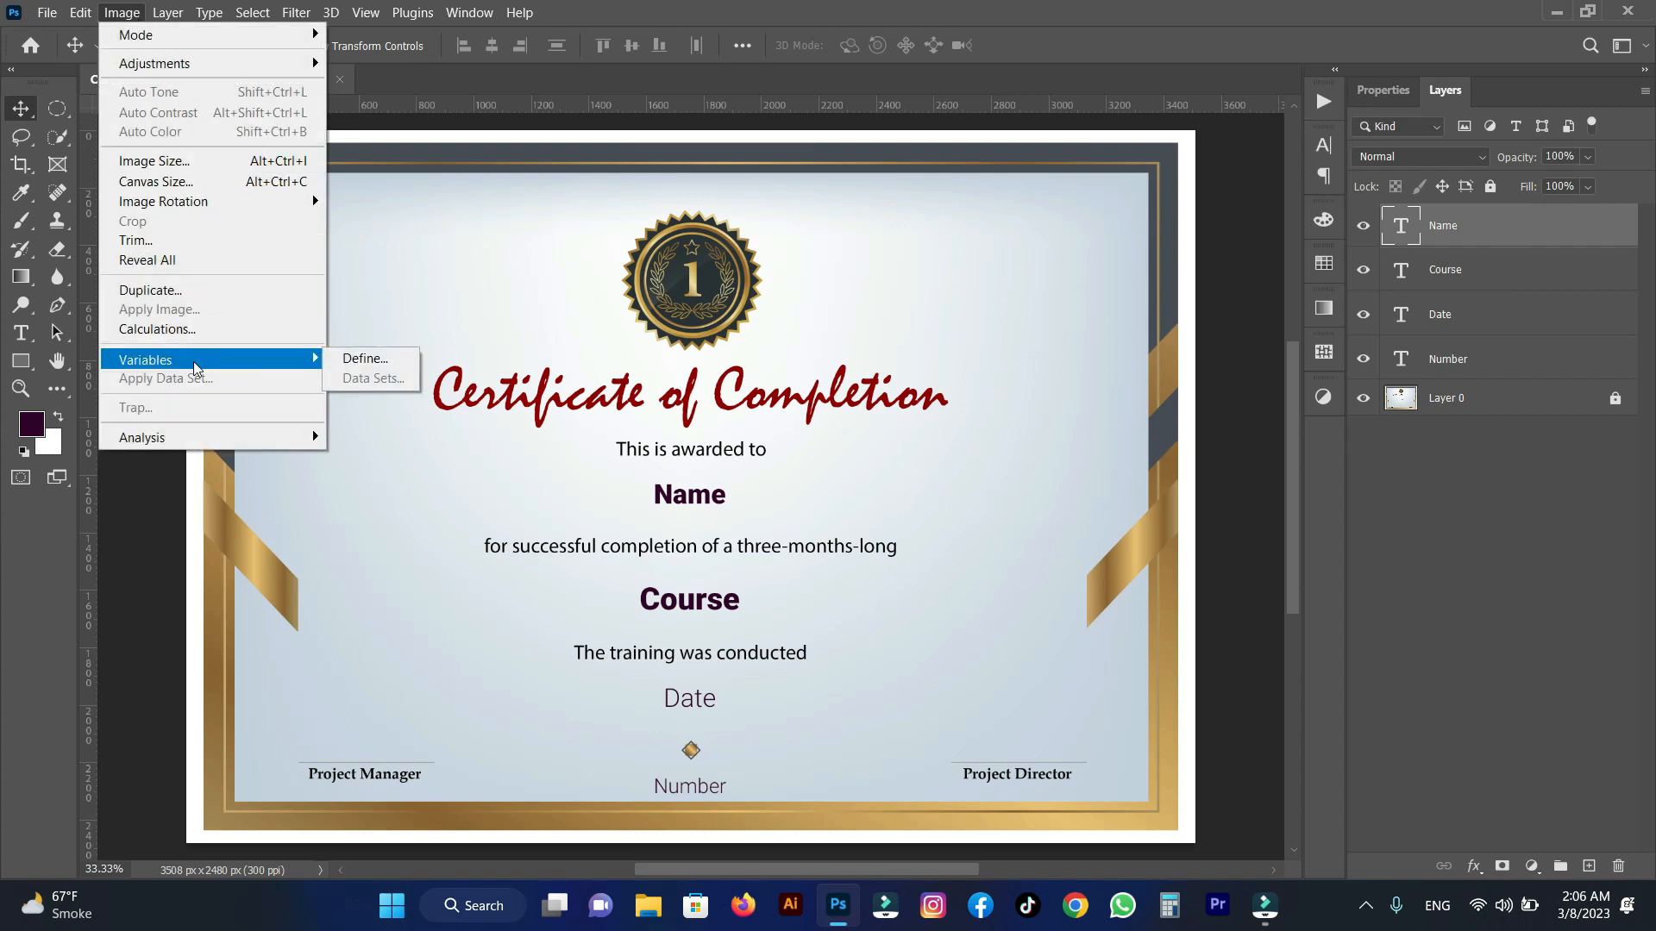
pyautogui.click(362, 359)
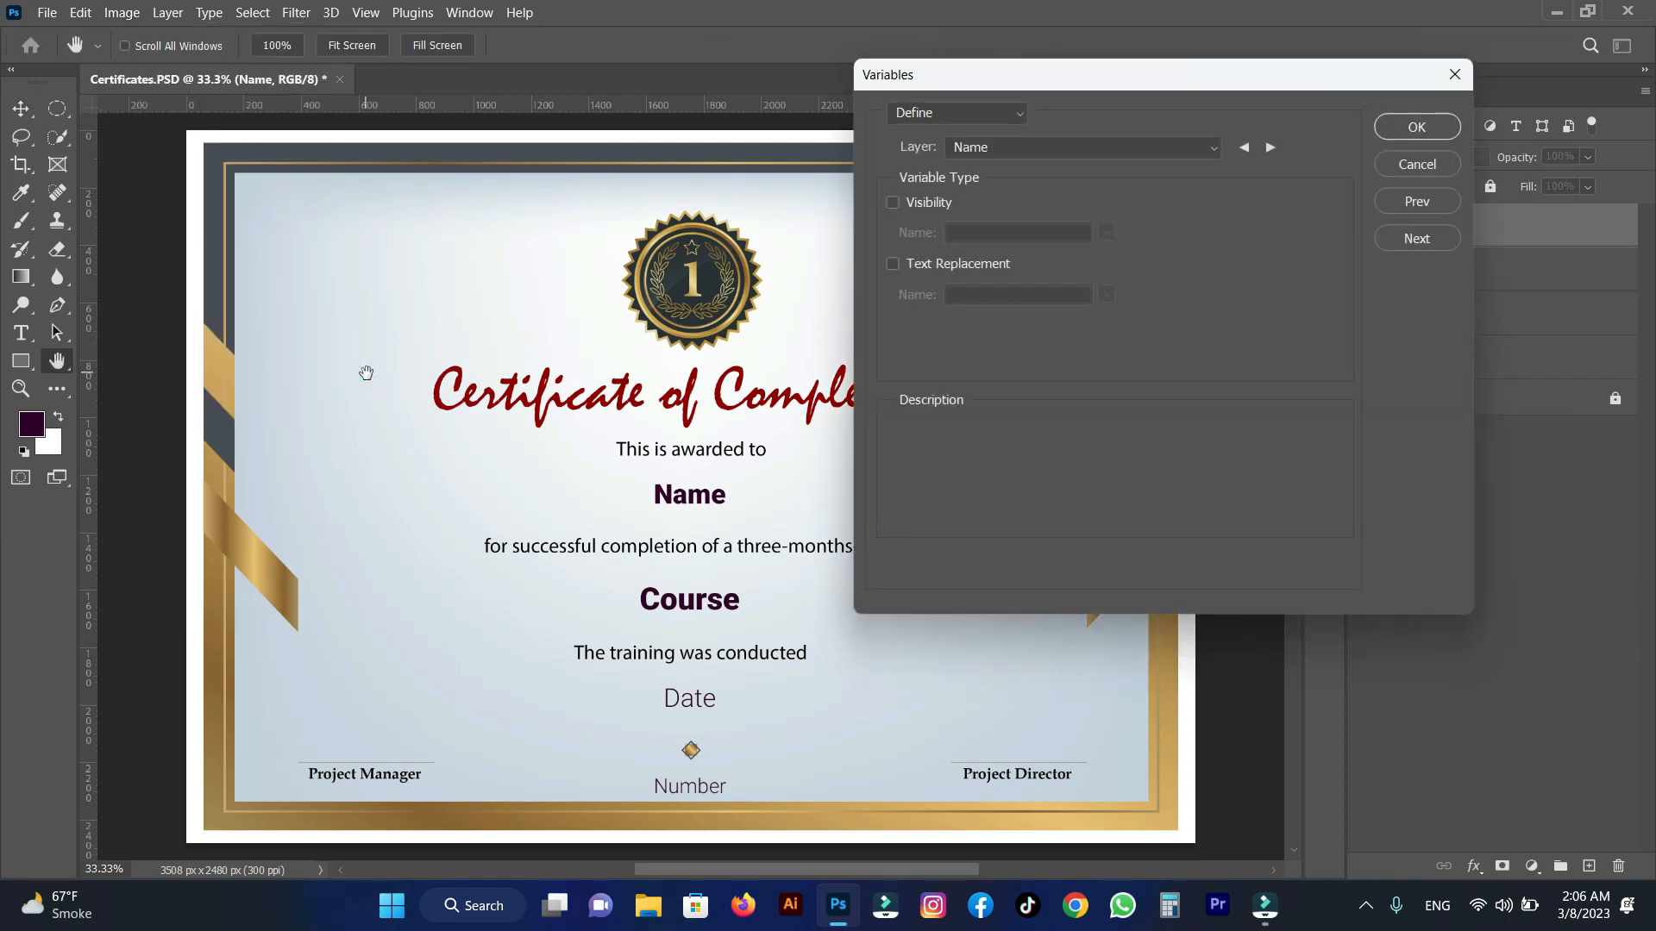
pyautogui.click(980, 118)
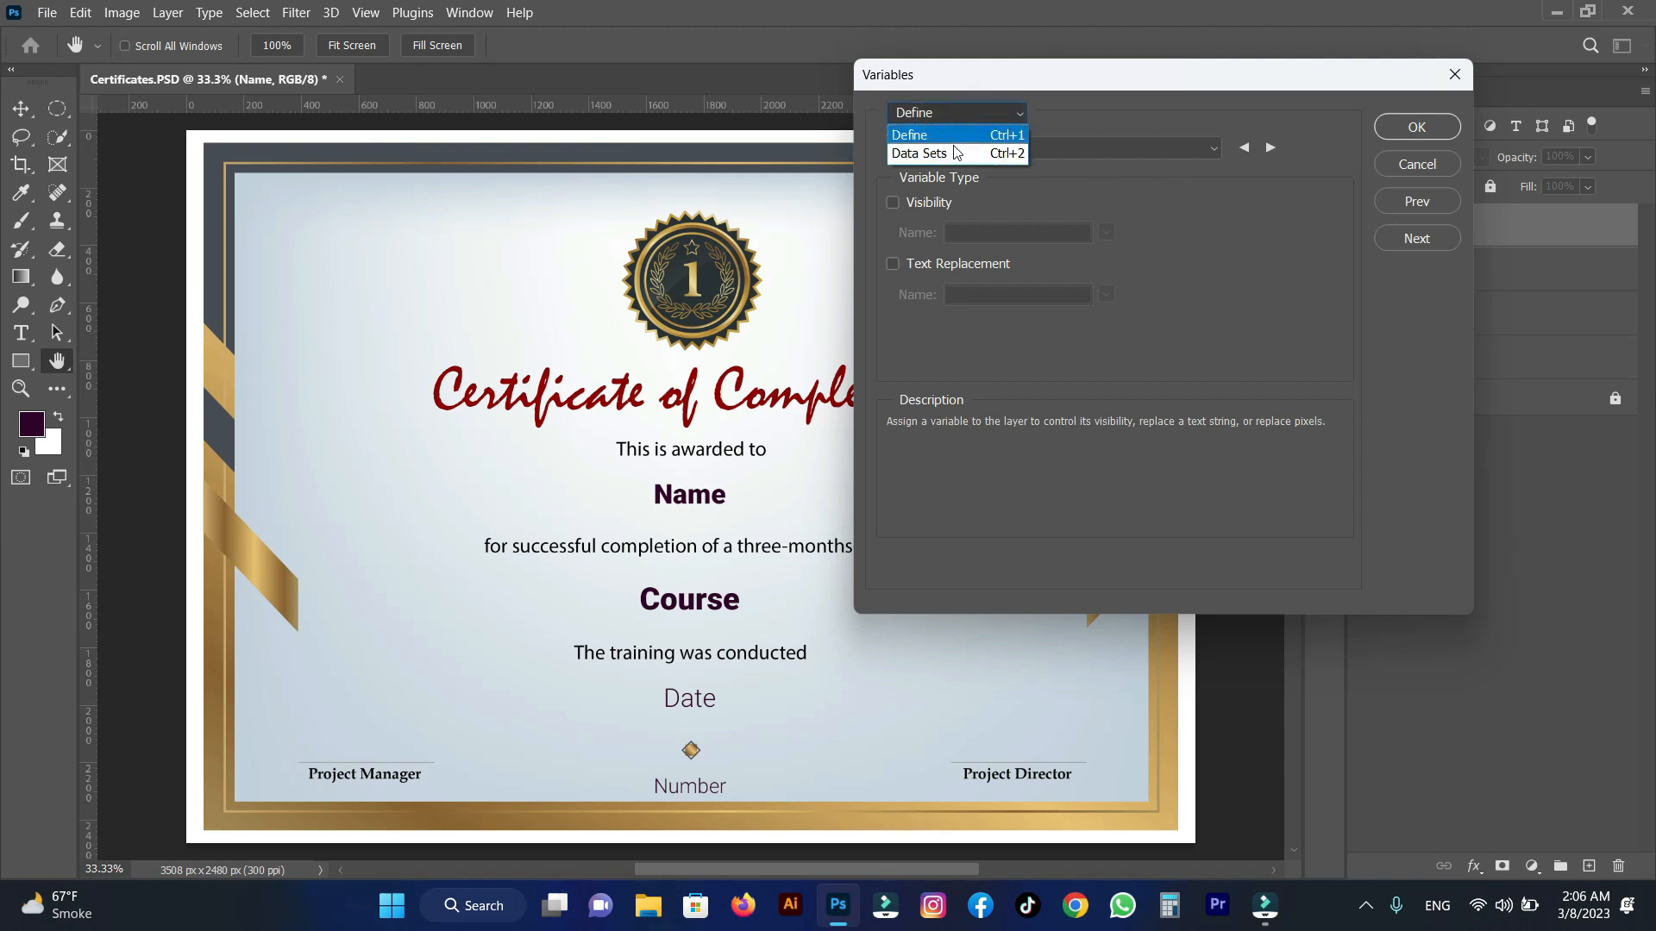
pyautogui.click(976, 115)
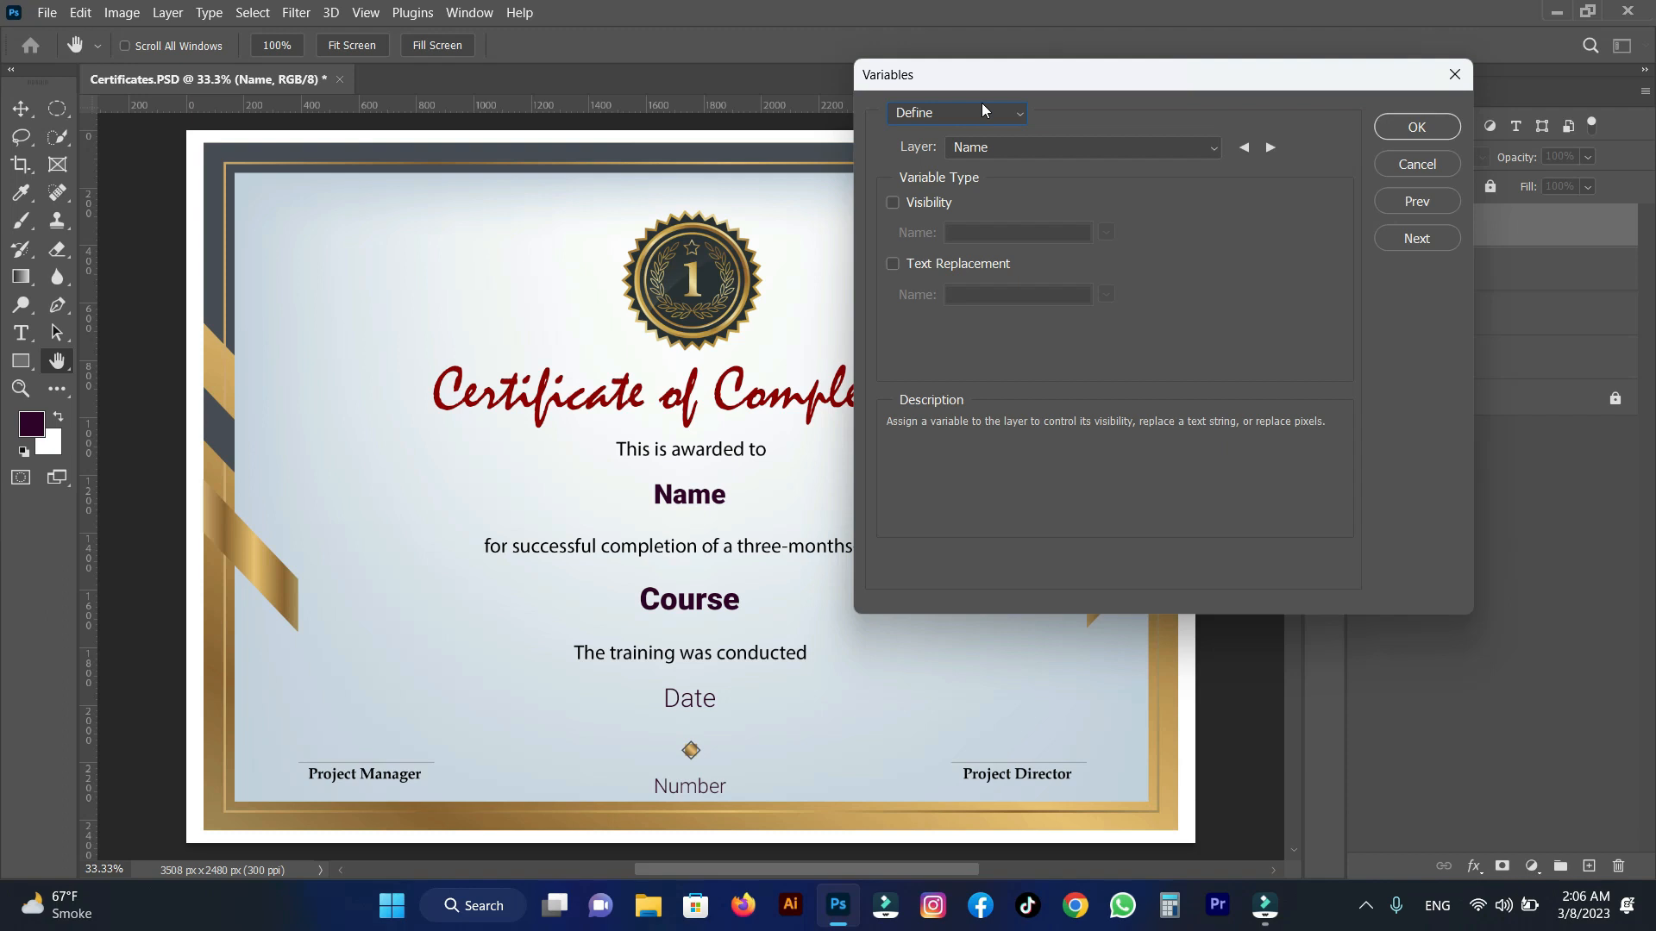
pyautogui.click(1272, 149)
pyautogui.click(1272, 148)
pyautogui.click(1272, 148)
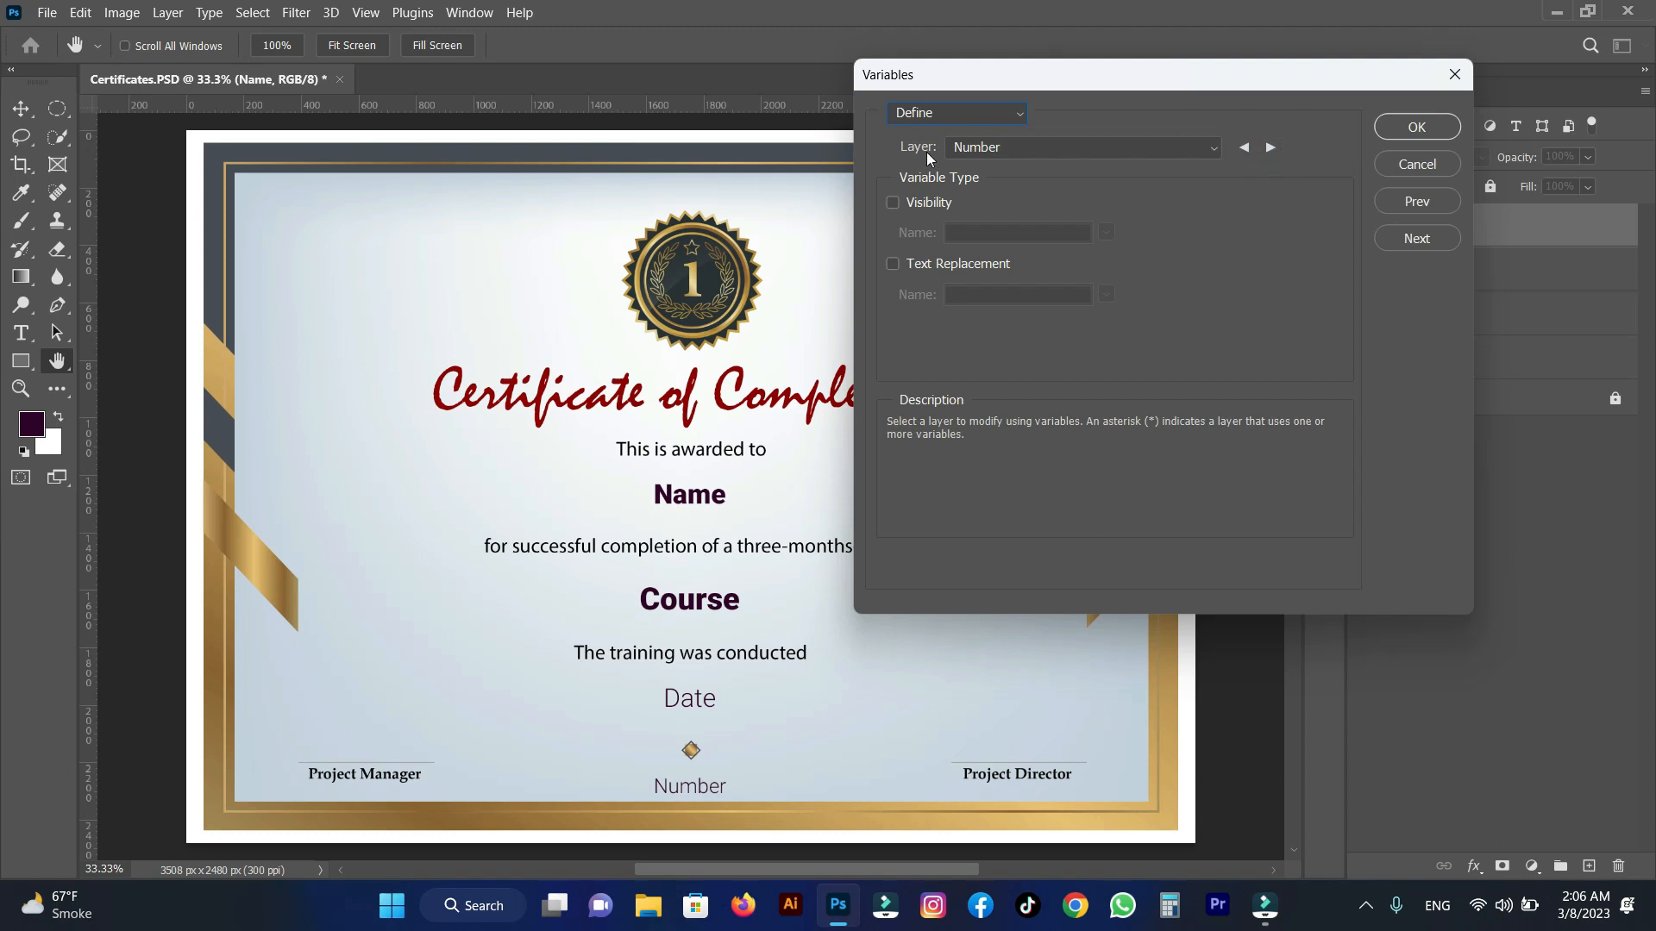
pyautogui.click(1269, 149)
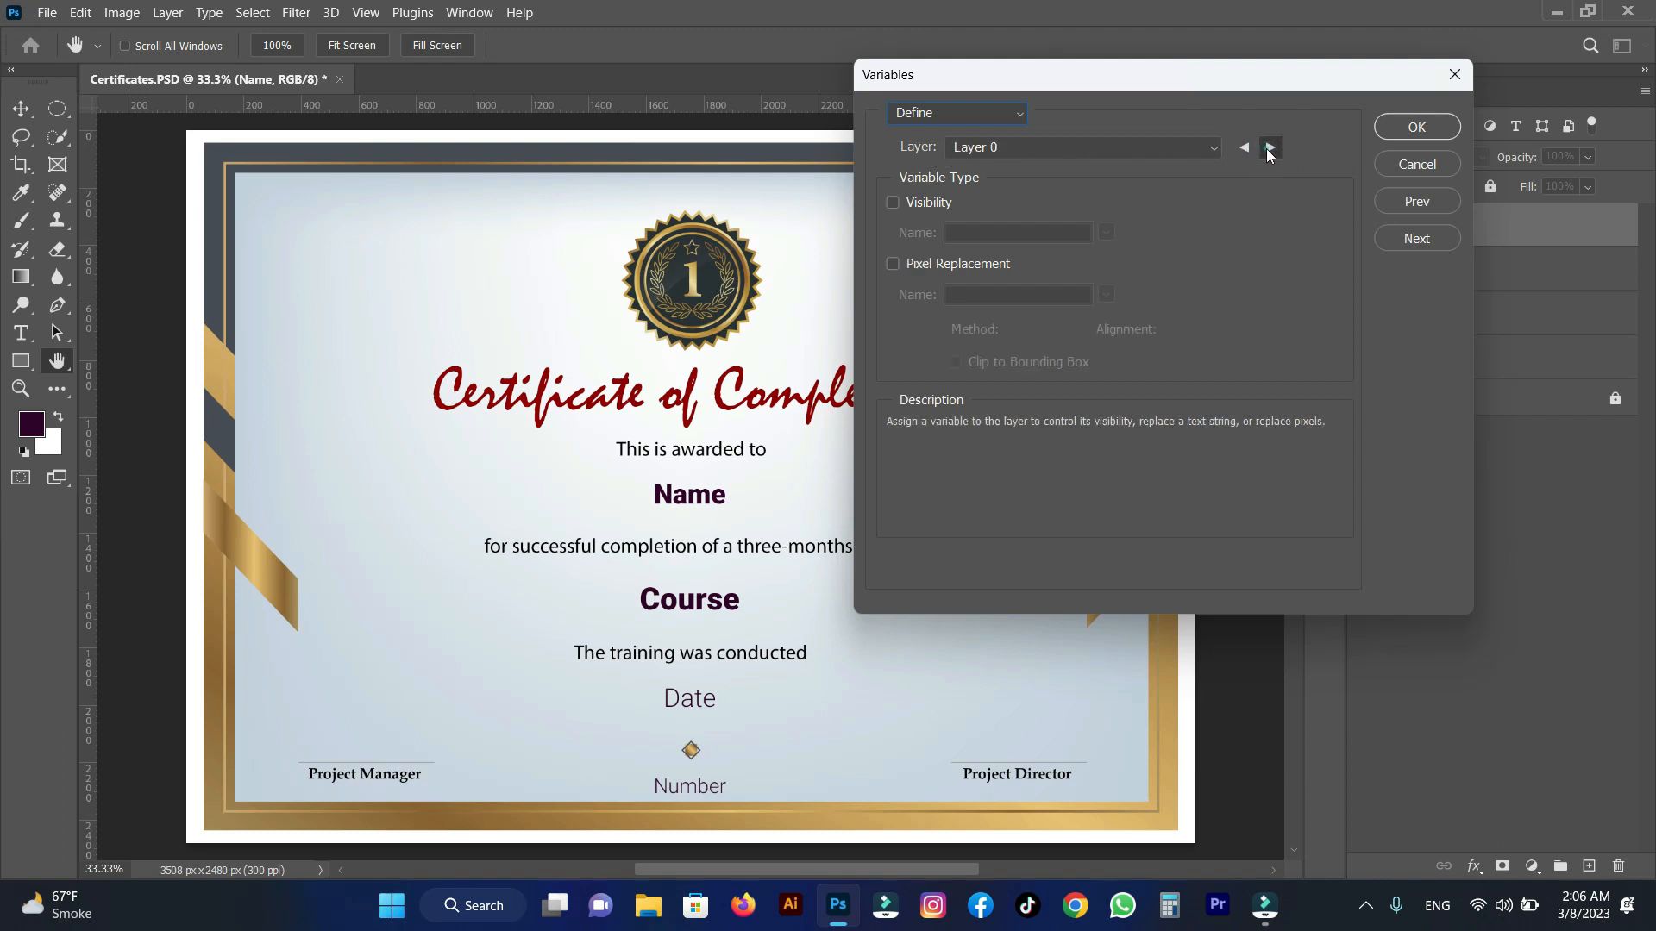
pyautogui.click(1270, 151)
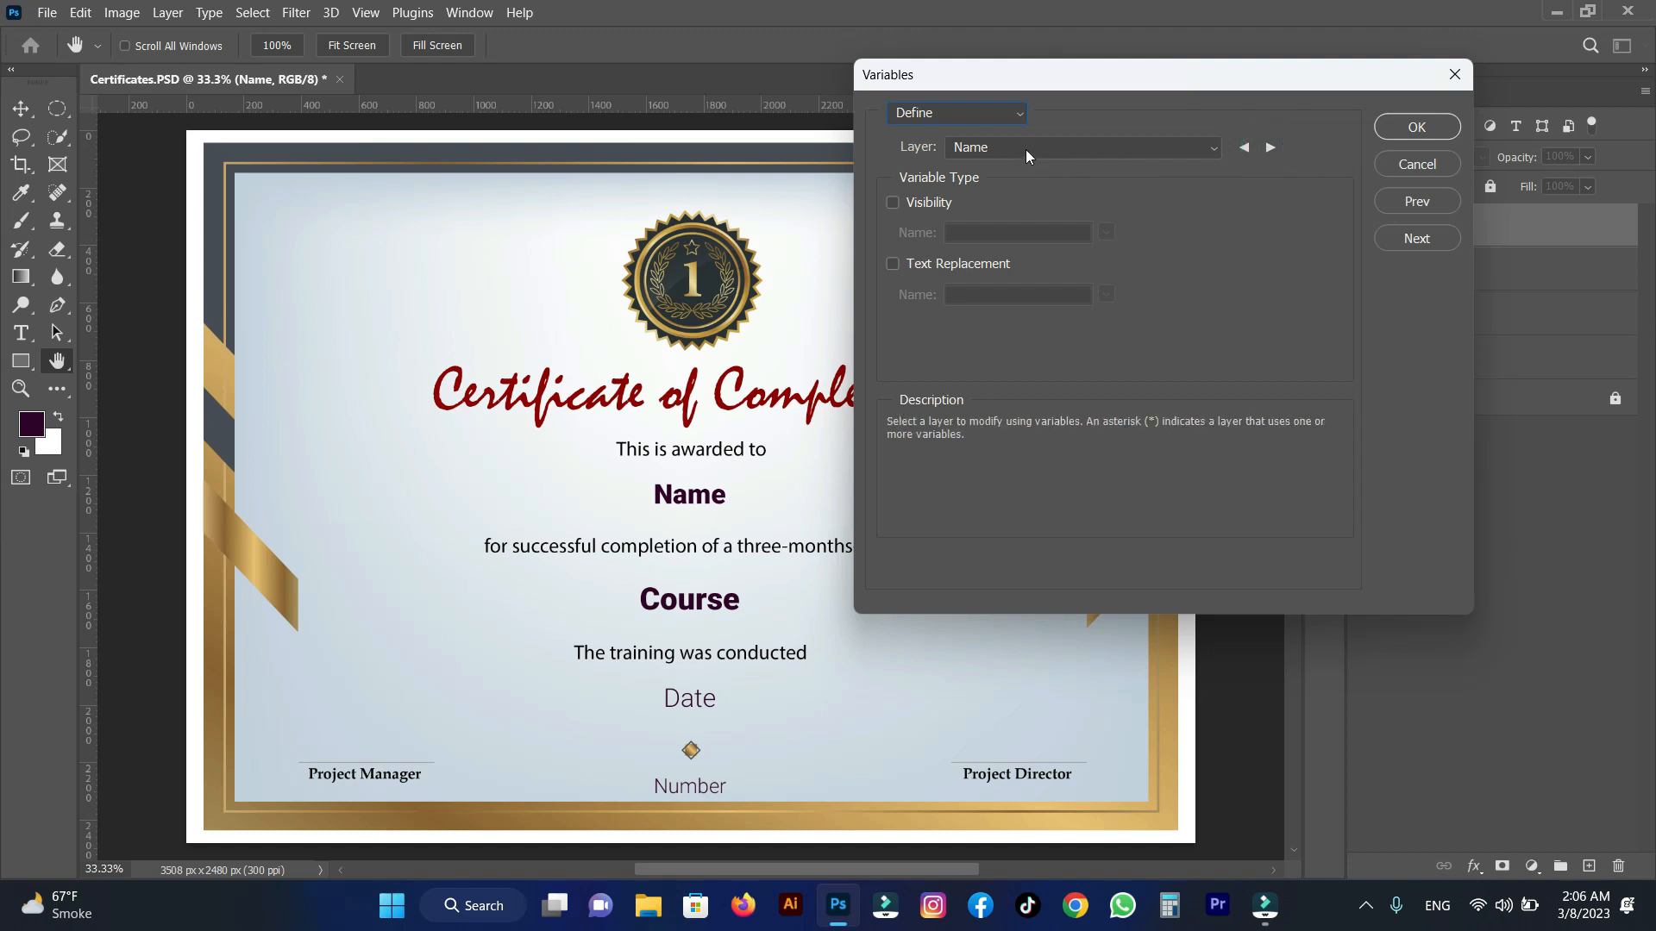
# Enable text replacement for the Name layer and name its variable Name.
pyautogui.click(894, 264)
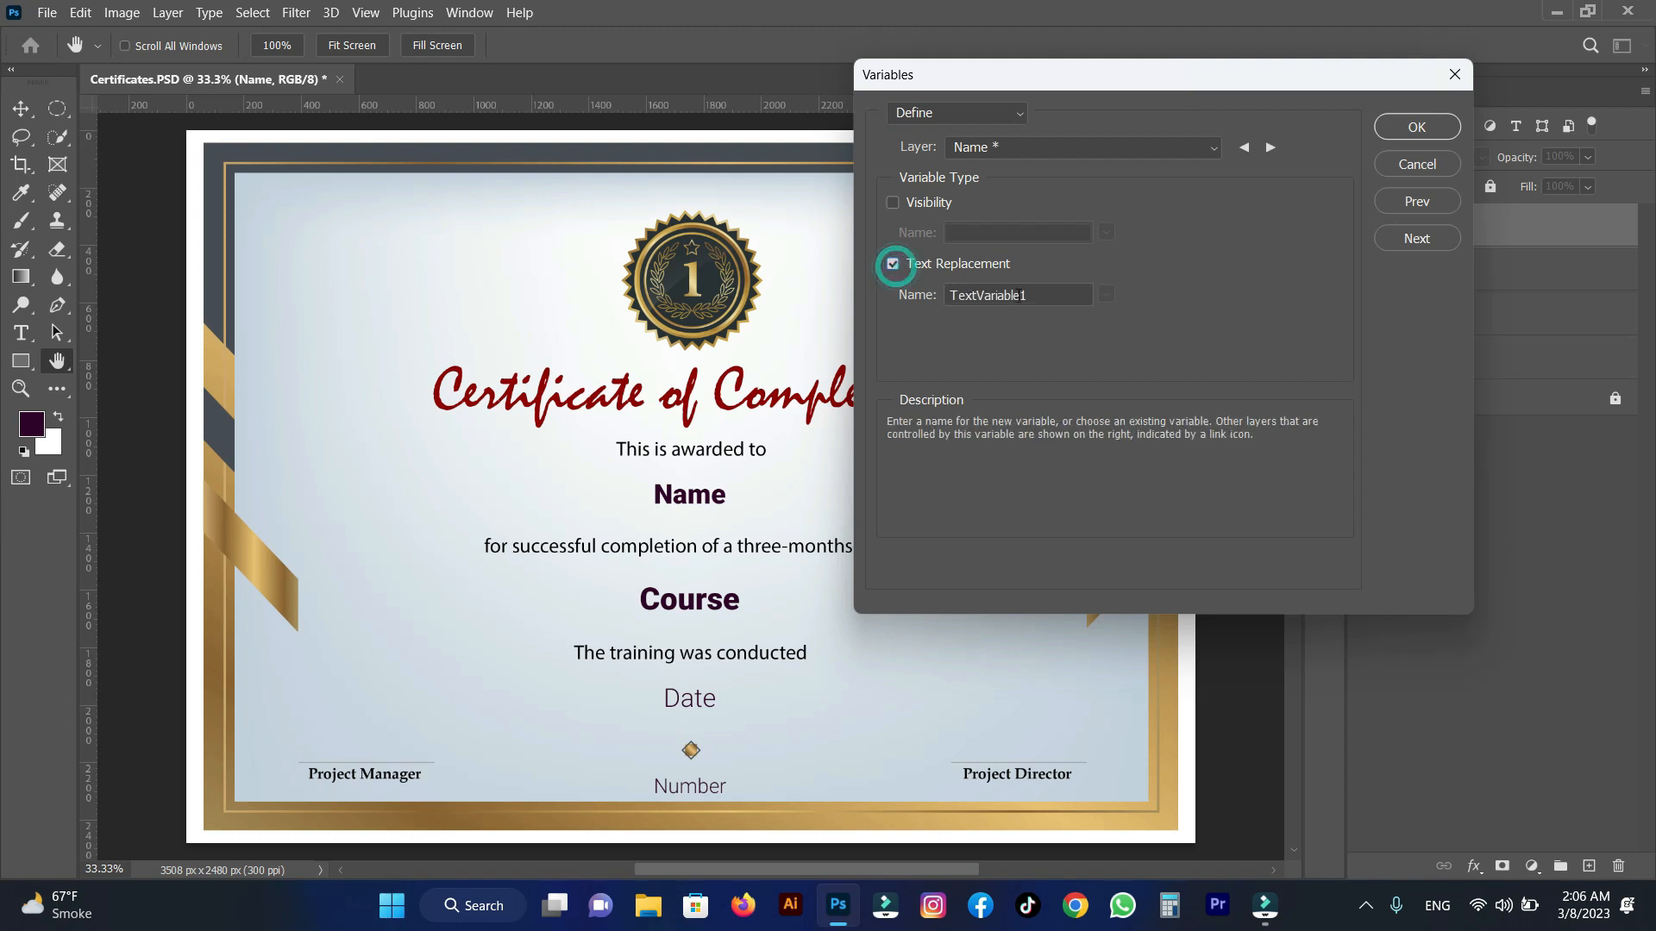
pyautogui.doubleClick(1039, 294)
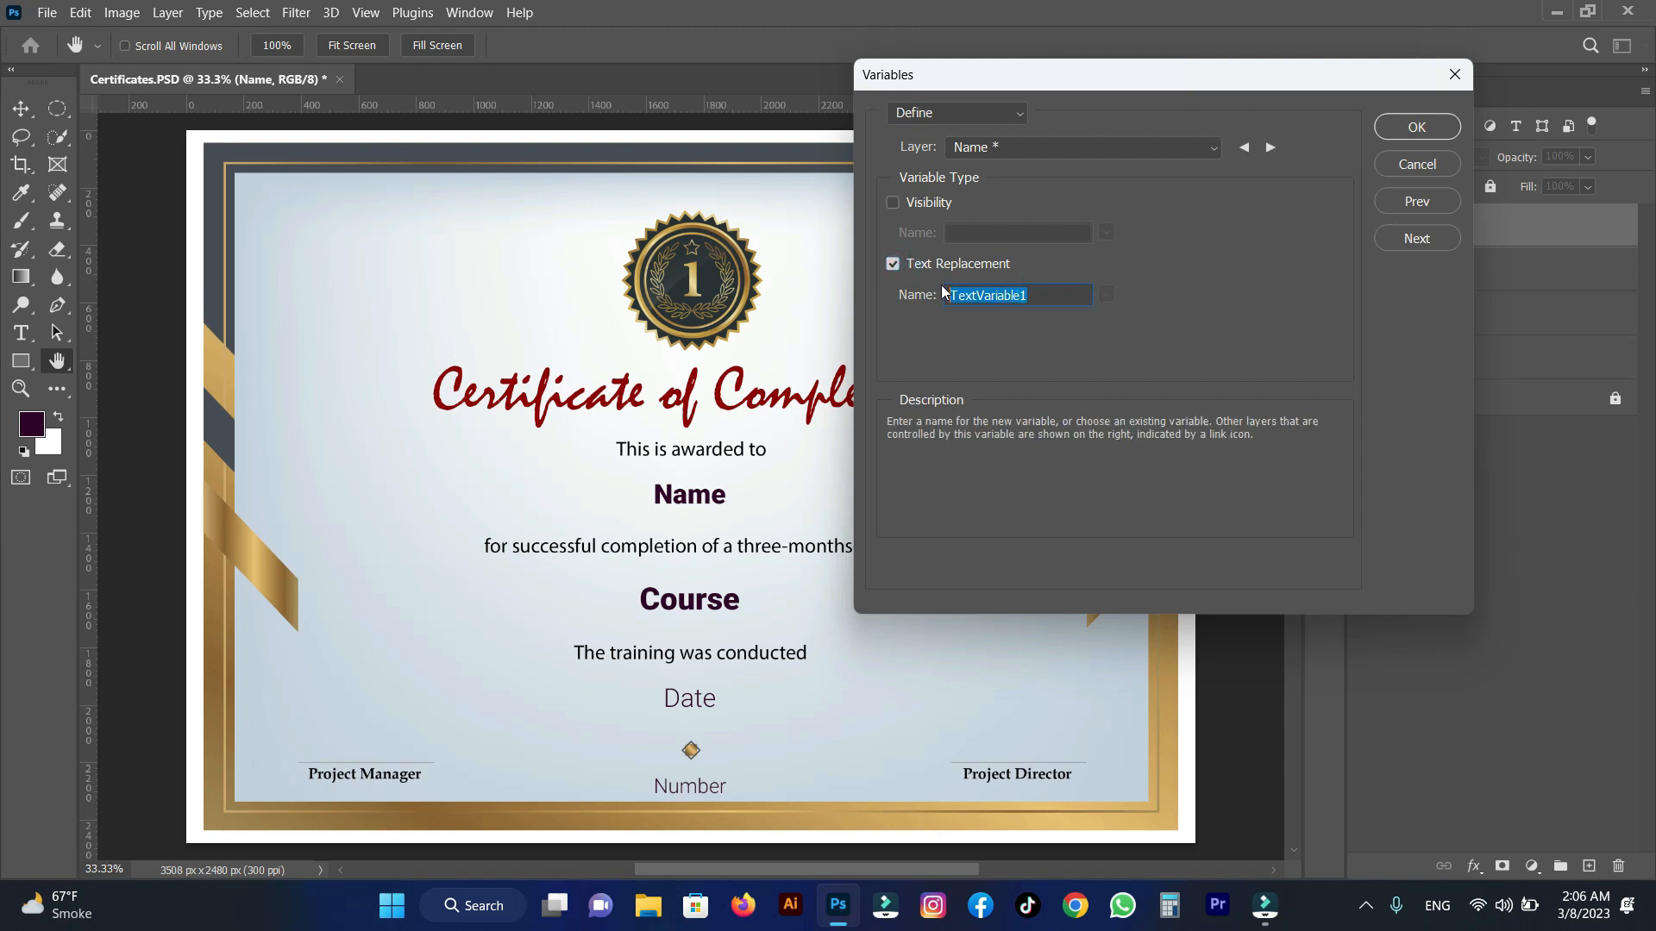
pyautogui.write('Name')
# Enable text replacement for the Course layer and name its variable Course.
pyautogui.click(1271, 146)
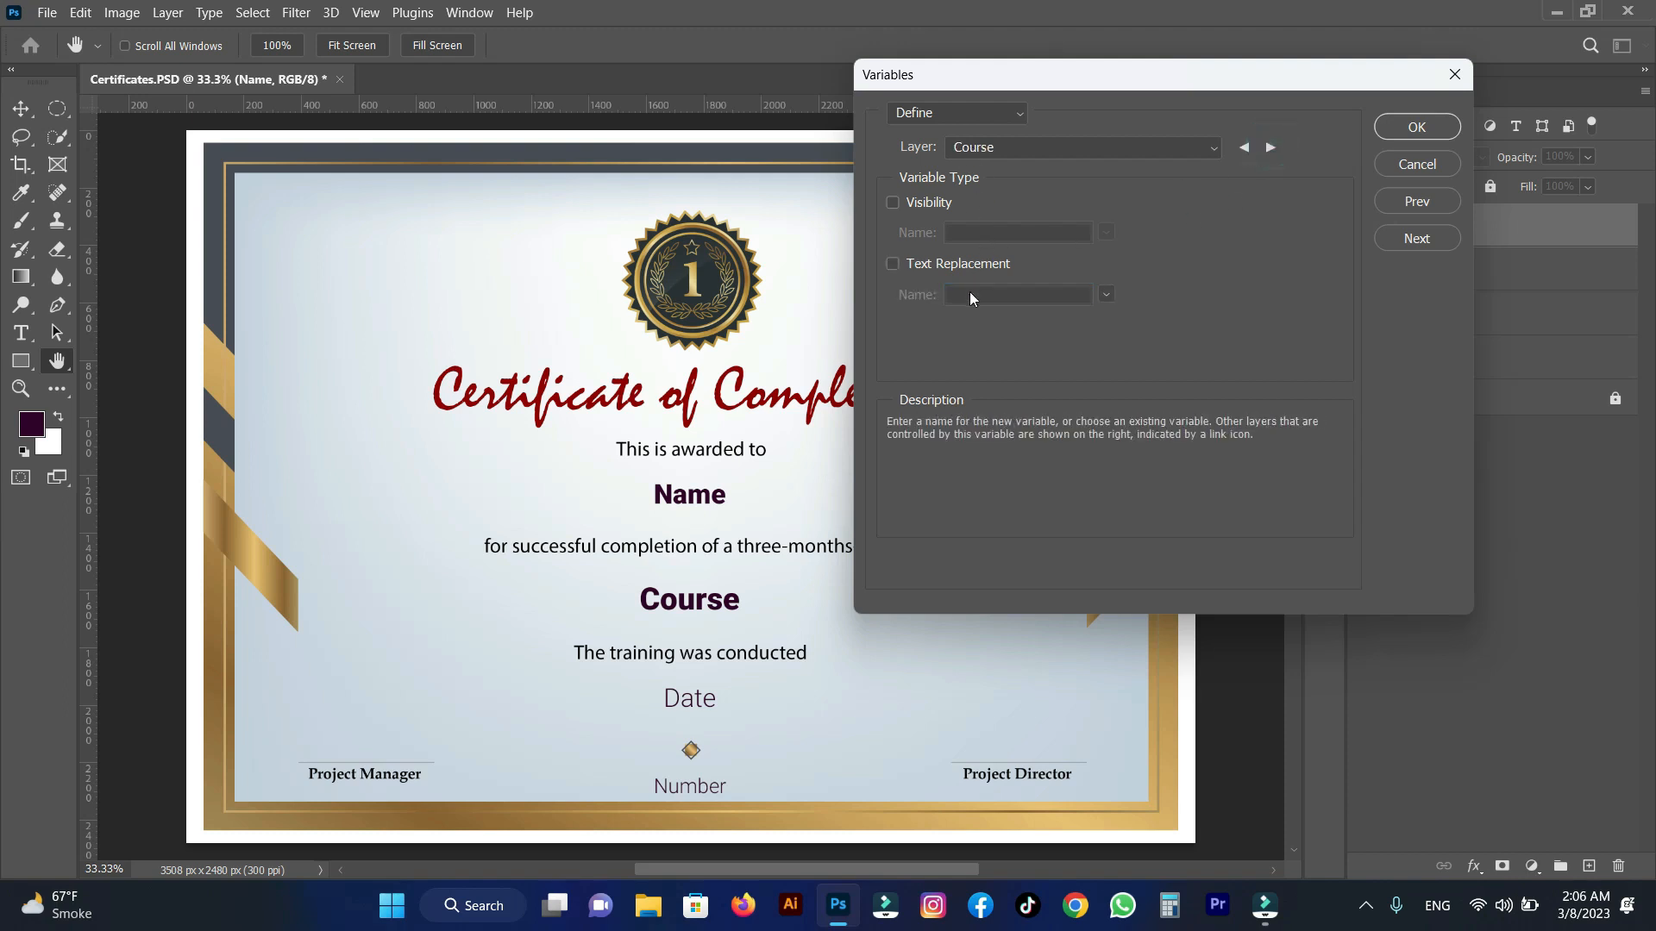
pyautogui.click(909, 264)
pyautogui.doubleClick(976, 299)
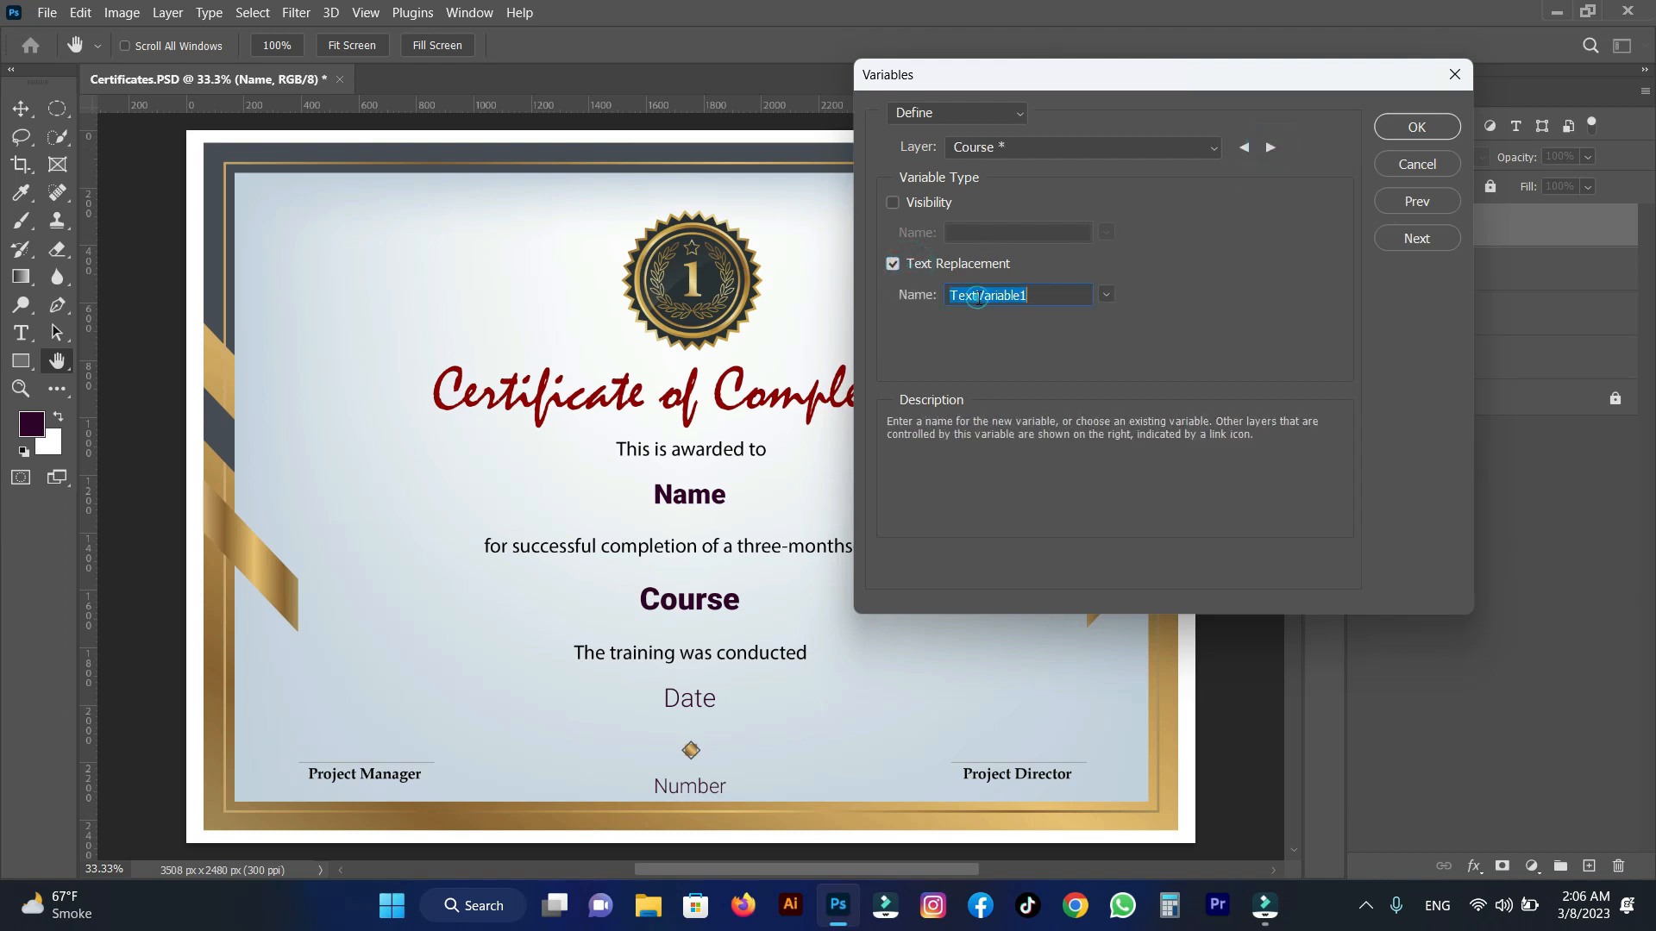
pyautogui.write('Course')
# Enable text replacement for the Date layer and name its variable Date.
pyautogui.click(1270, 148)
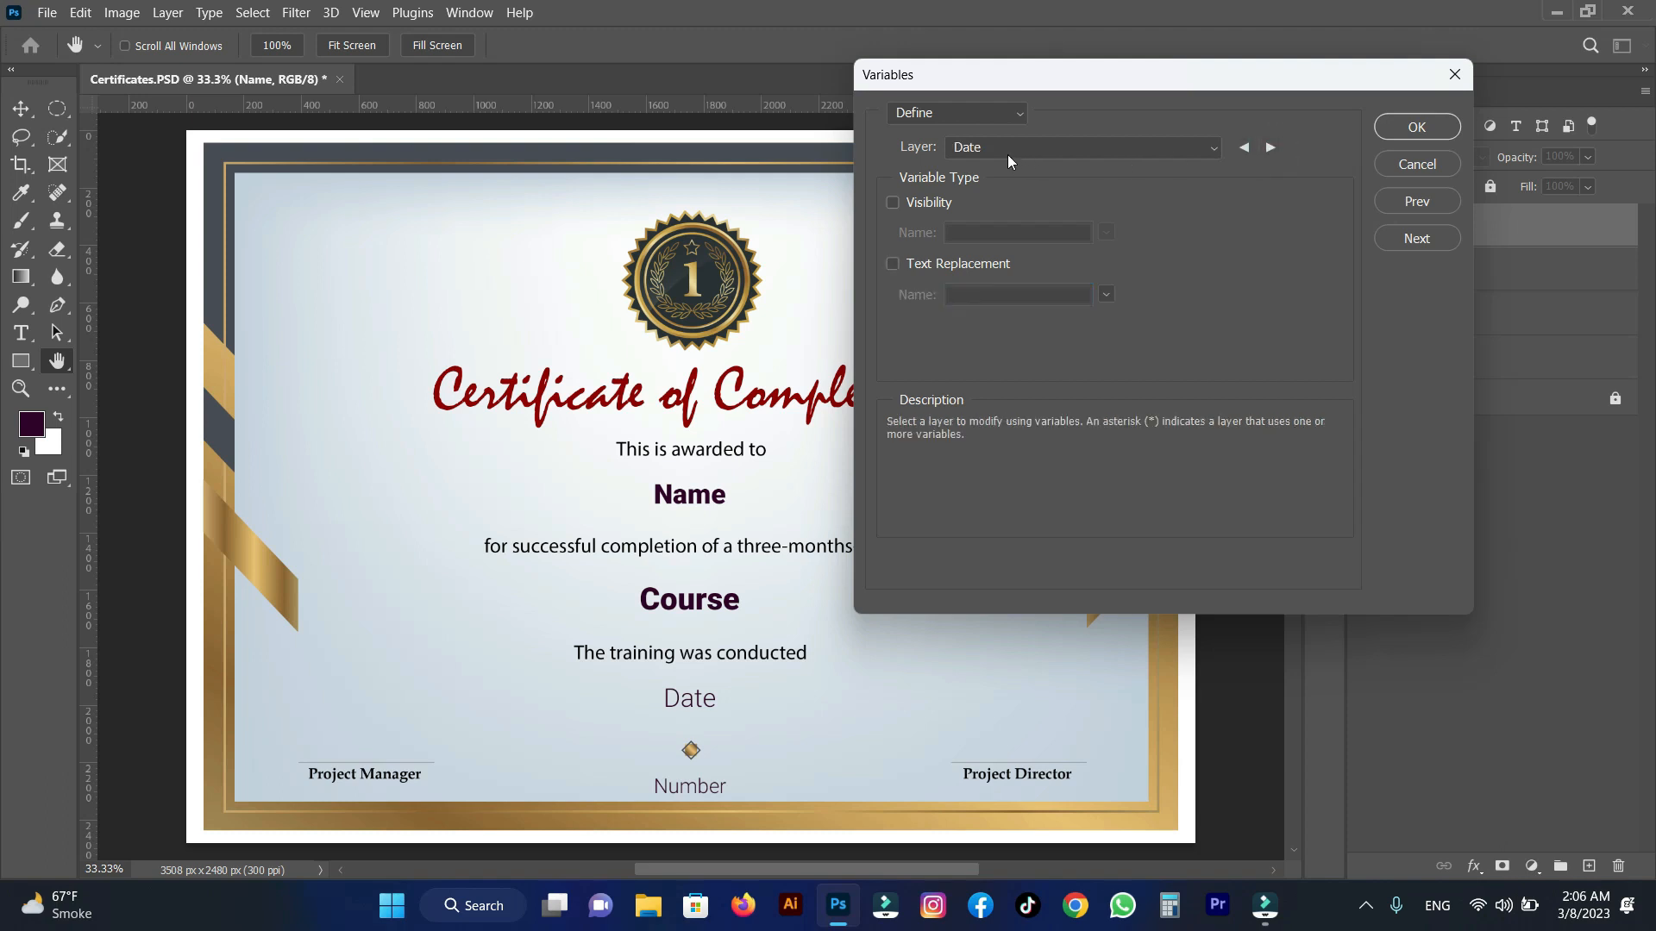
pyautogui.click(893, 264)
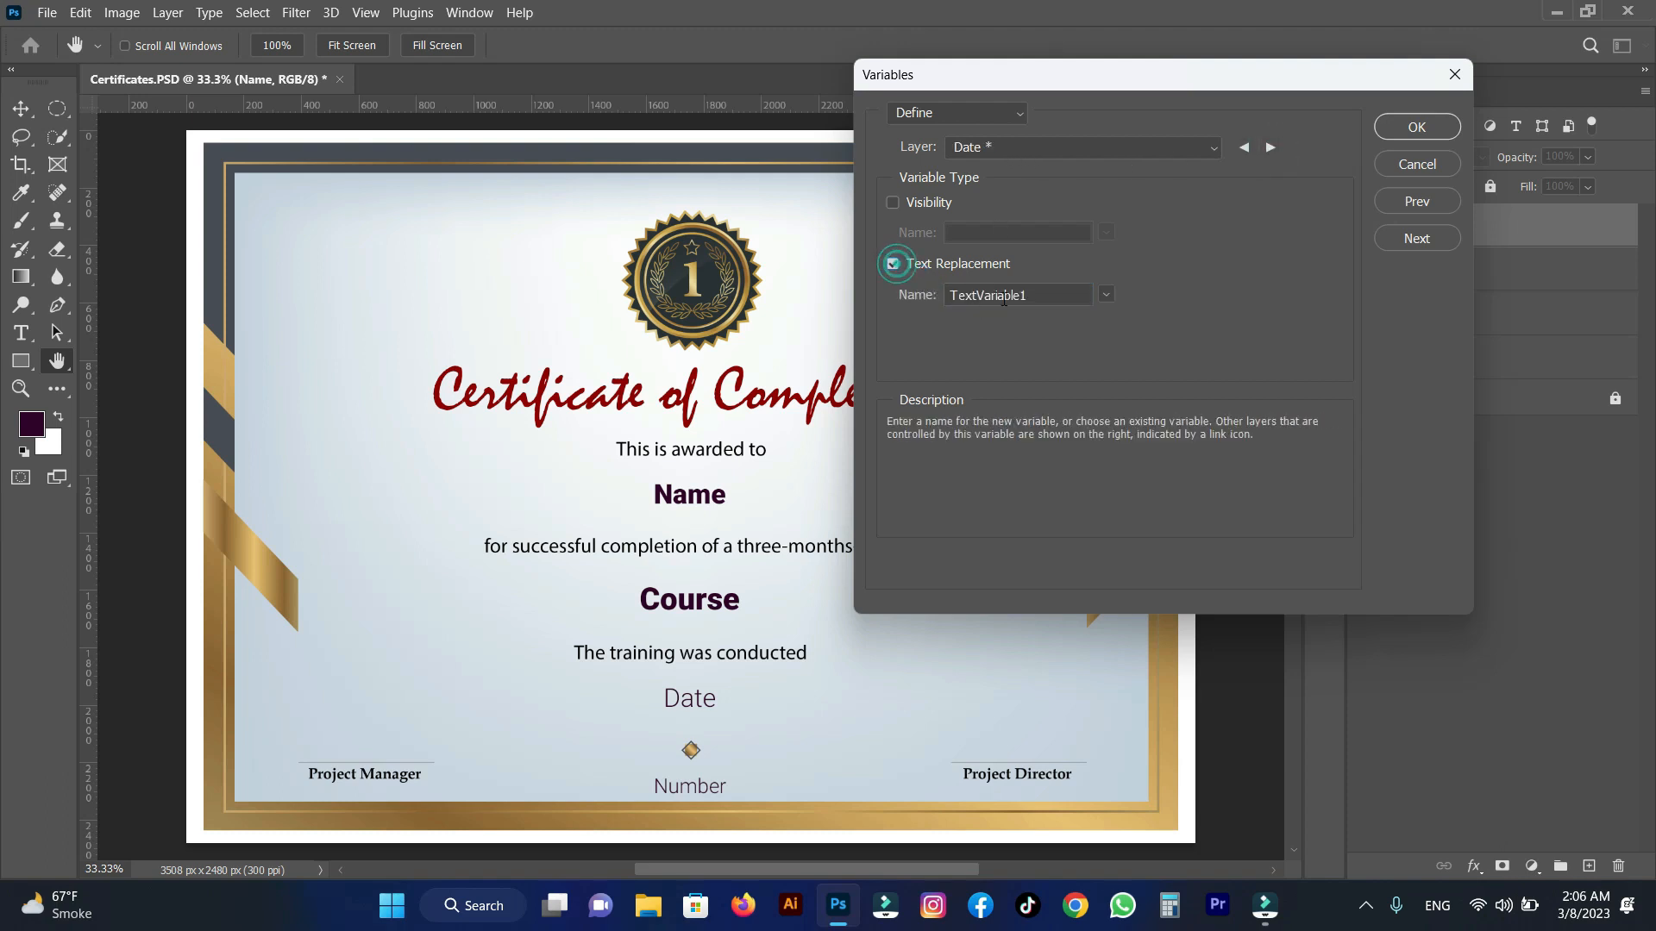
pyautogui.doubleClick(1035, 296)
pyautogui.write('Date')
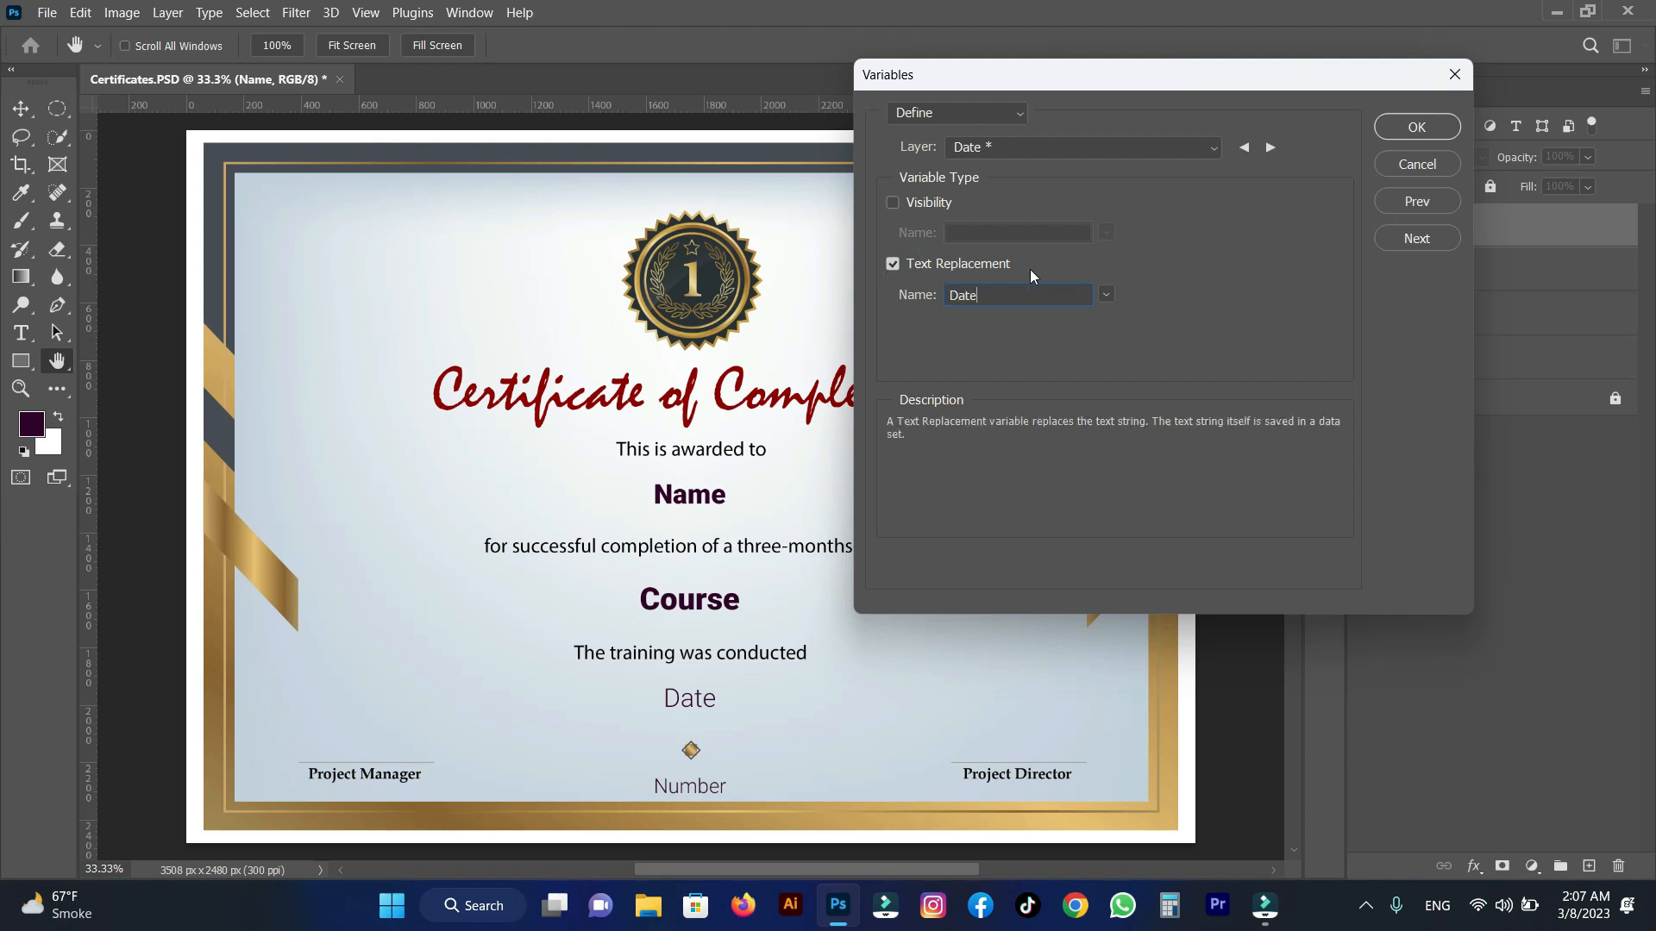
# Enable text replacement for the Number layer with a variable named Number, and apply all variable definitions.
pyautogui.click(1271, 148)
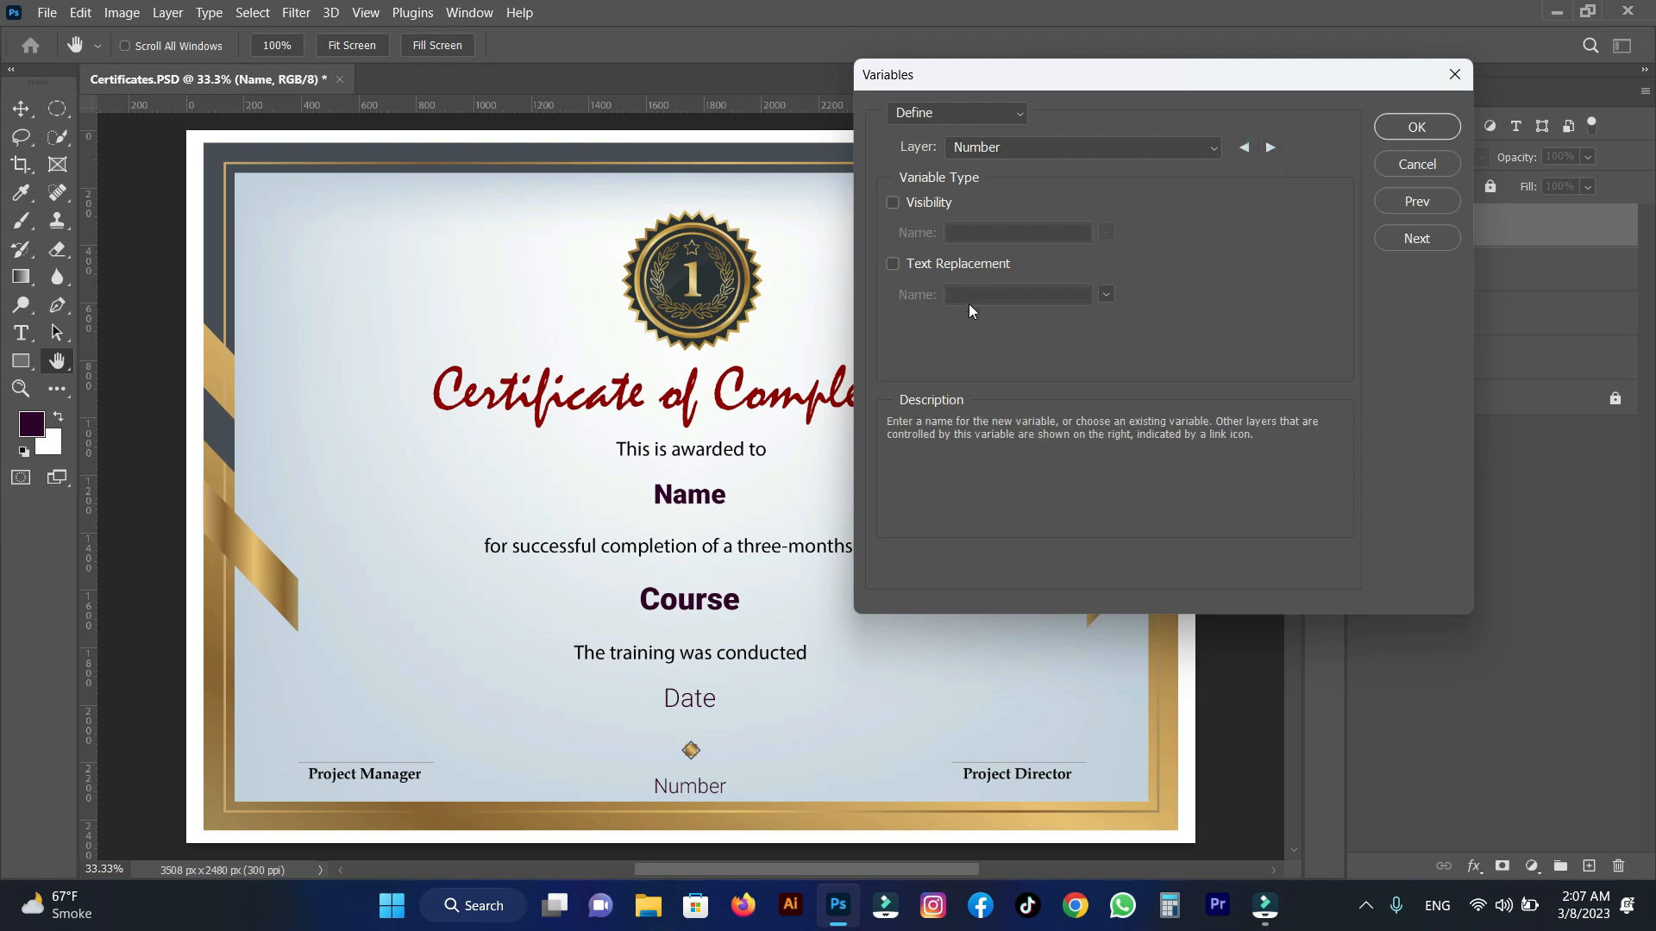
pyautogui.click(944, 267)
pyautogui.doubleClick(990, 294)
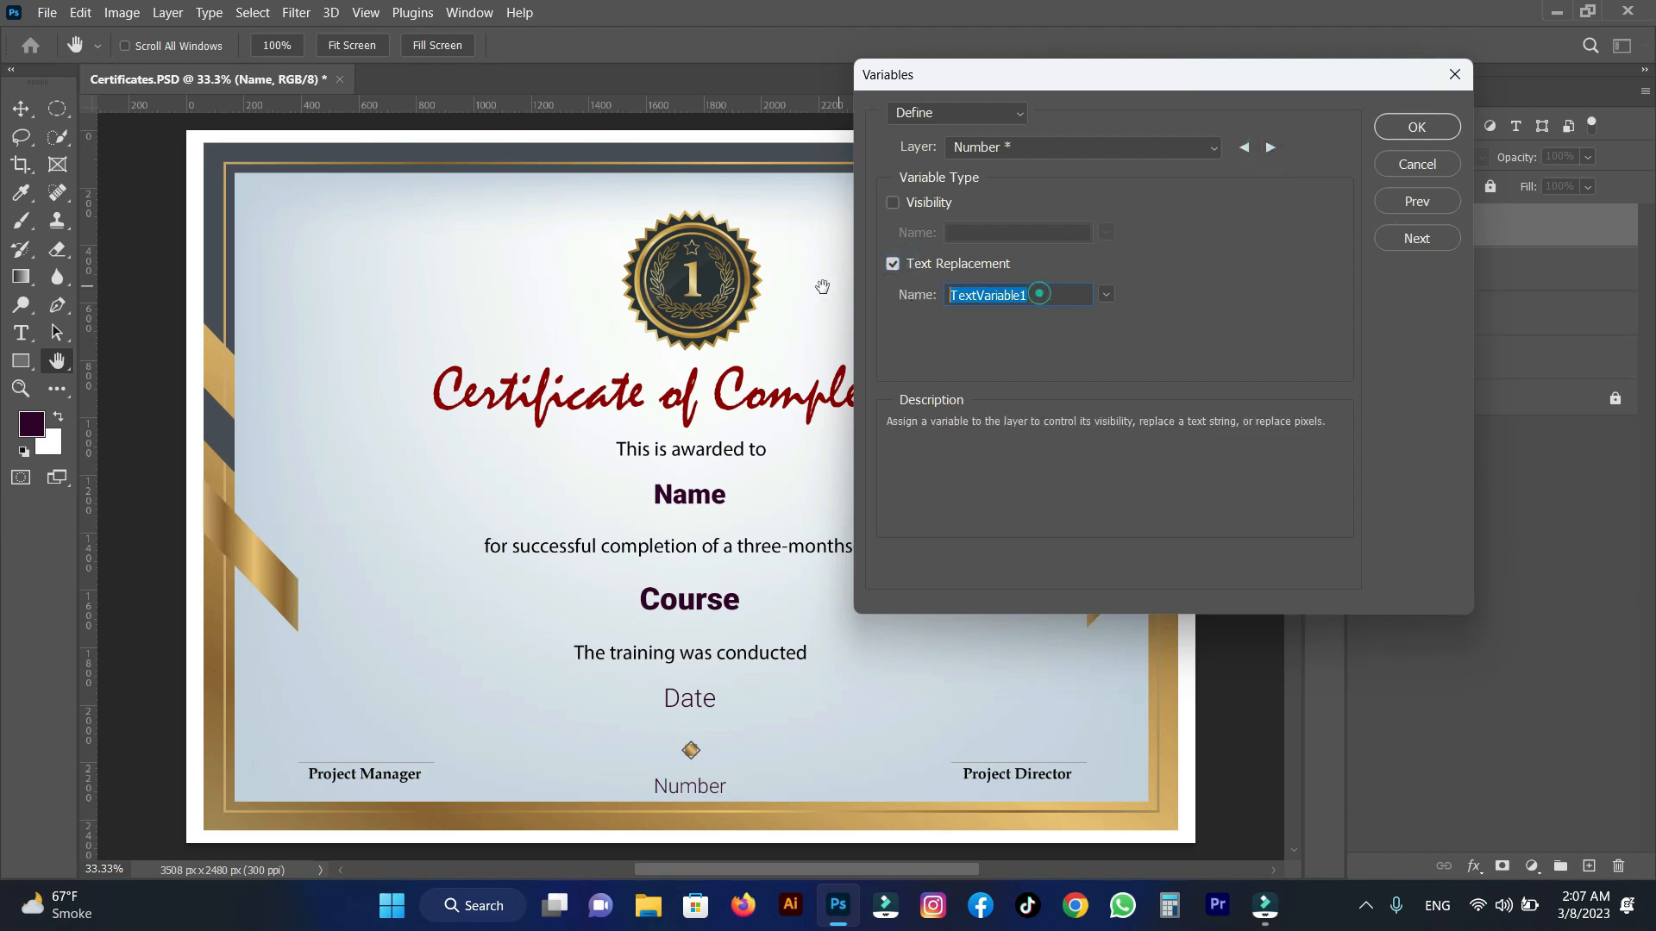
pyautogui.write('Number')
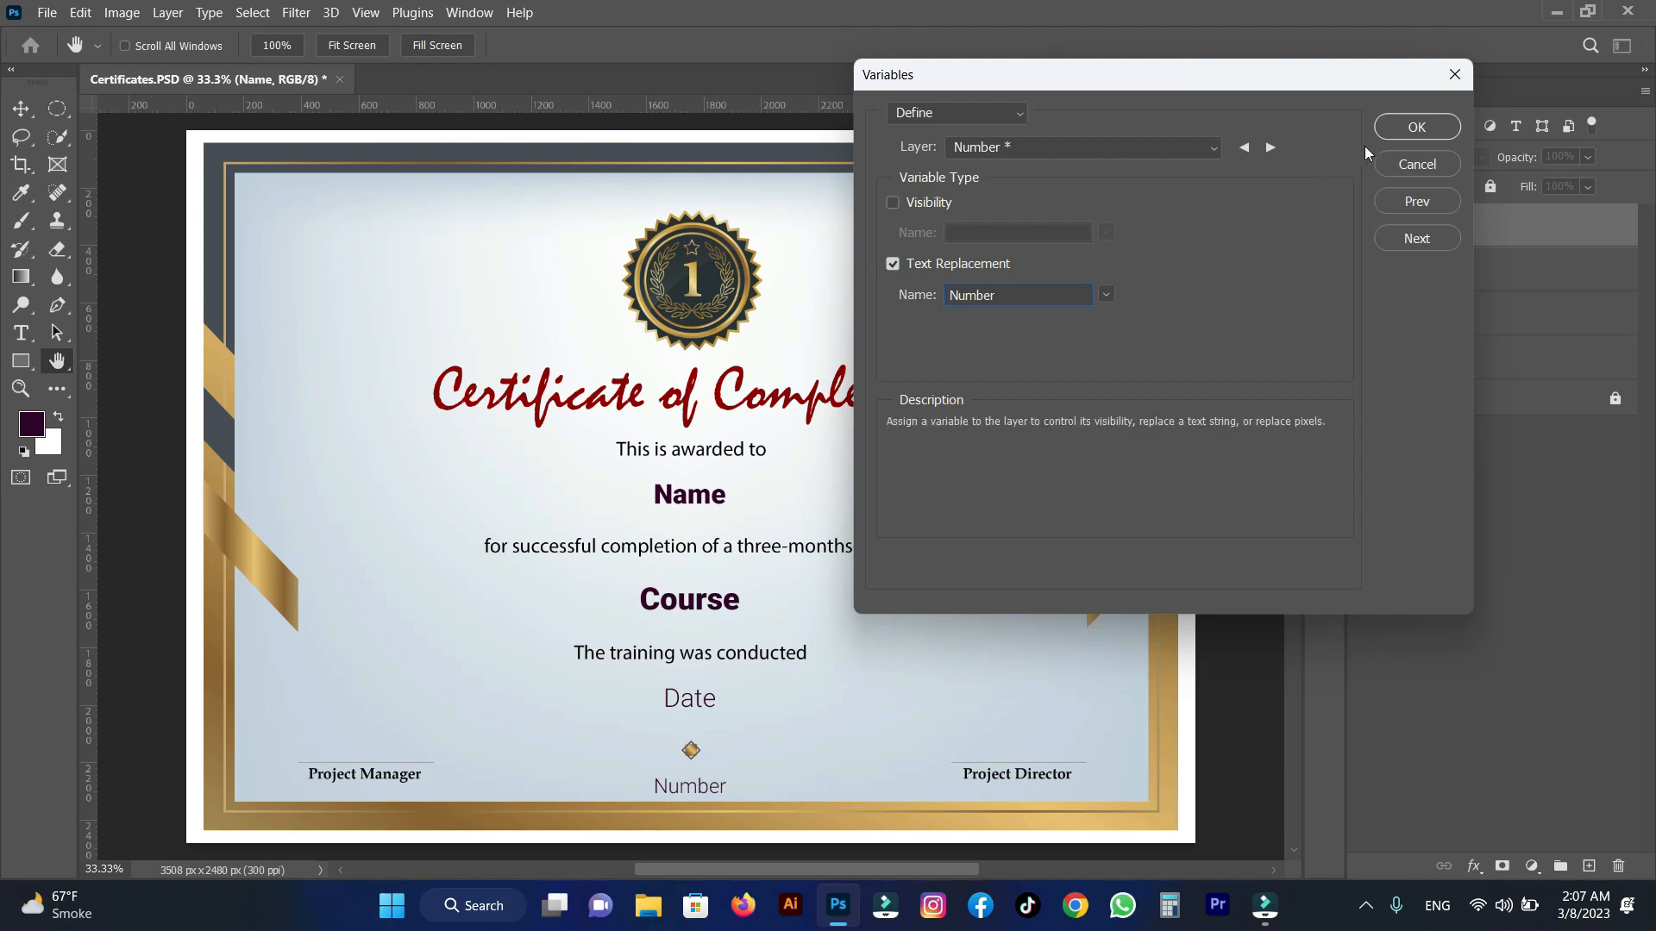
pyautogui.click(1394, 129)
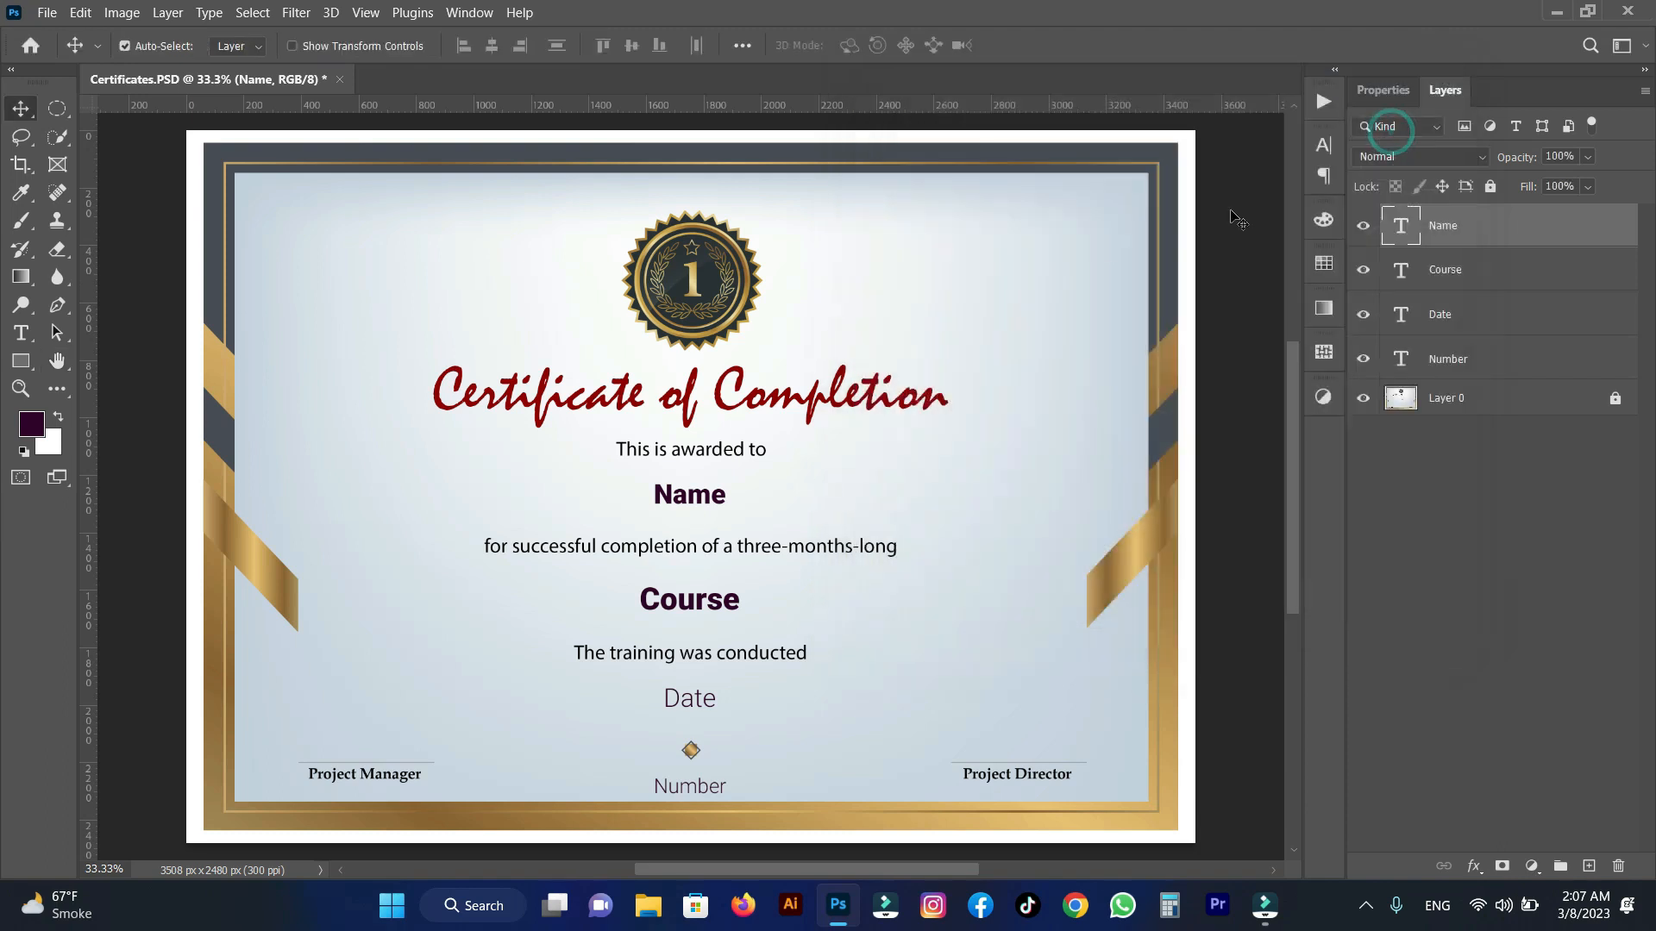
# Create a new data set from the certificate's defined variables.
pyautogui.click(125, 14)
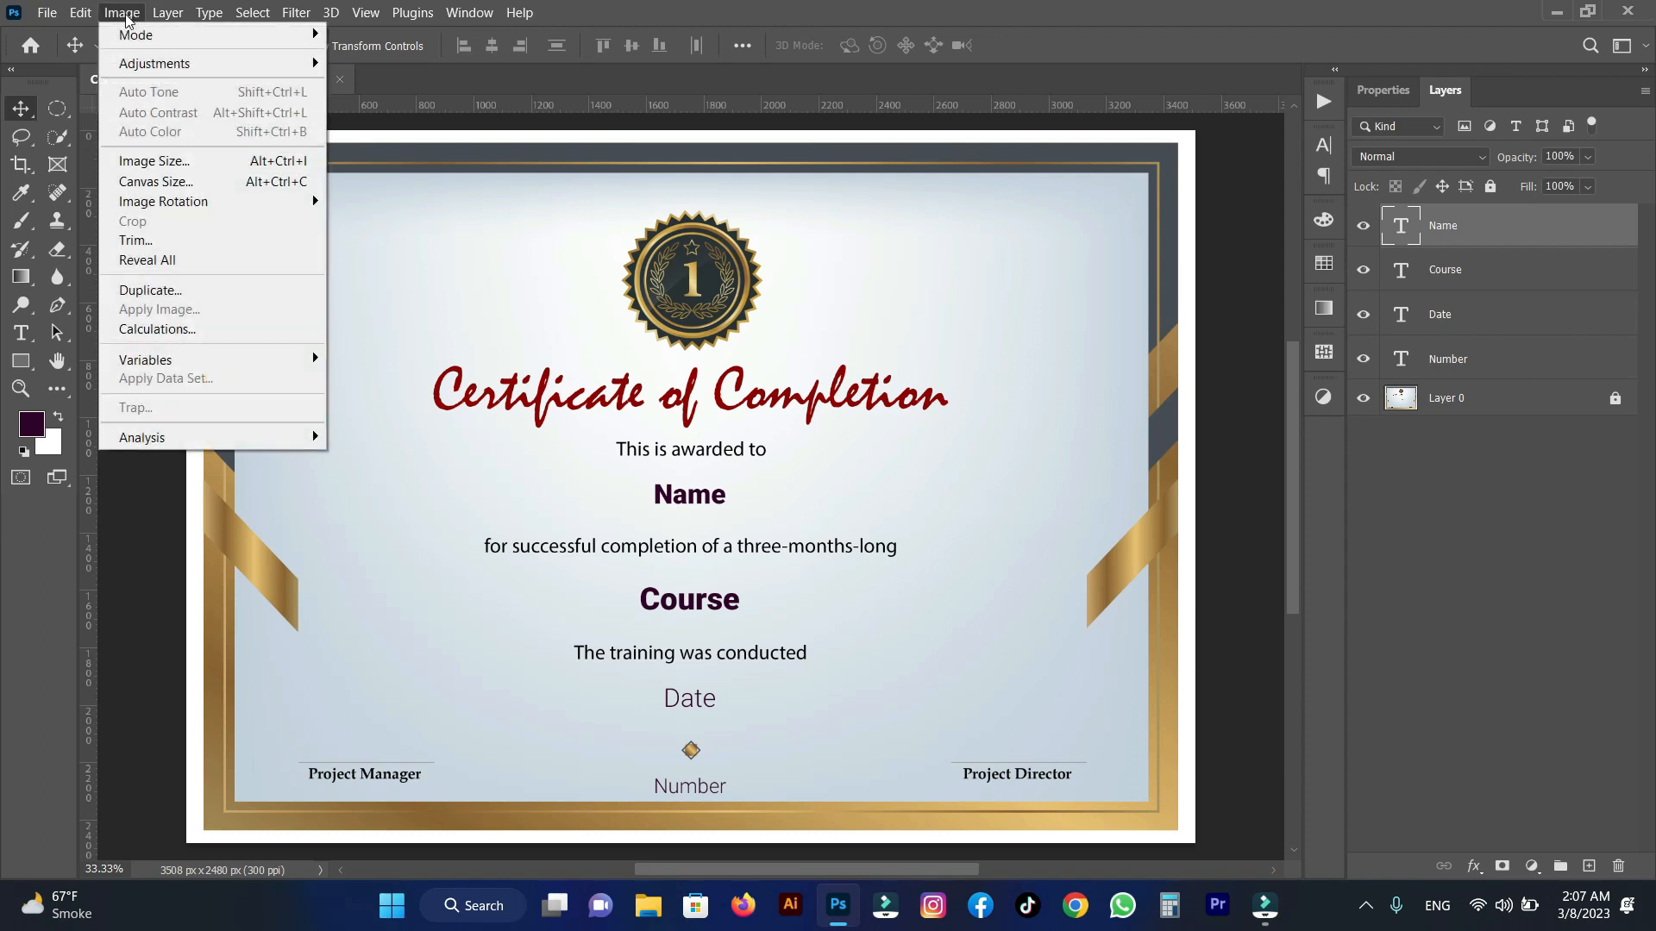
pyautogui.moveTo(151, 362)
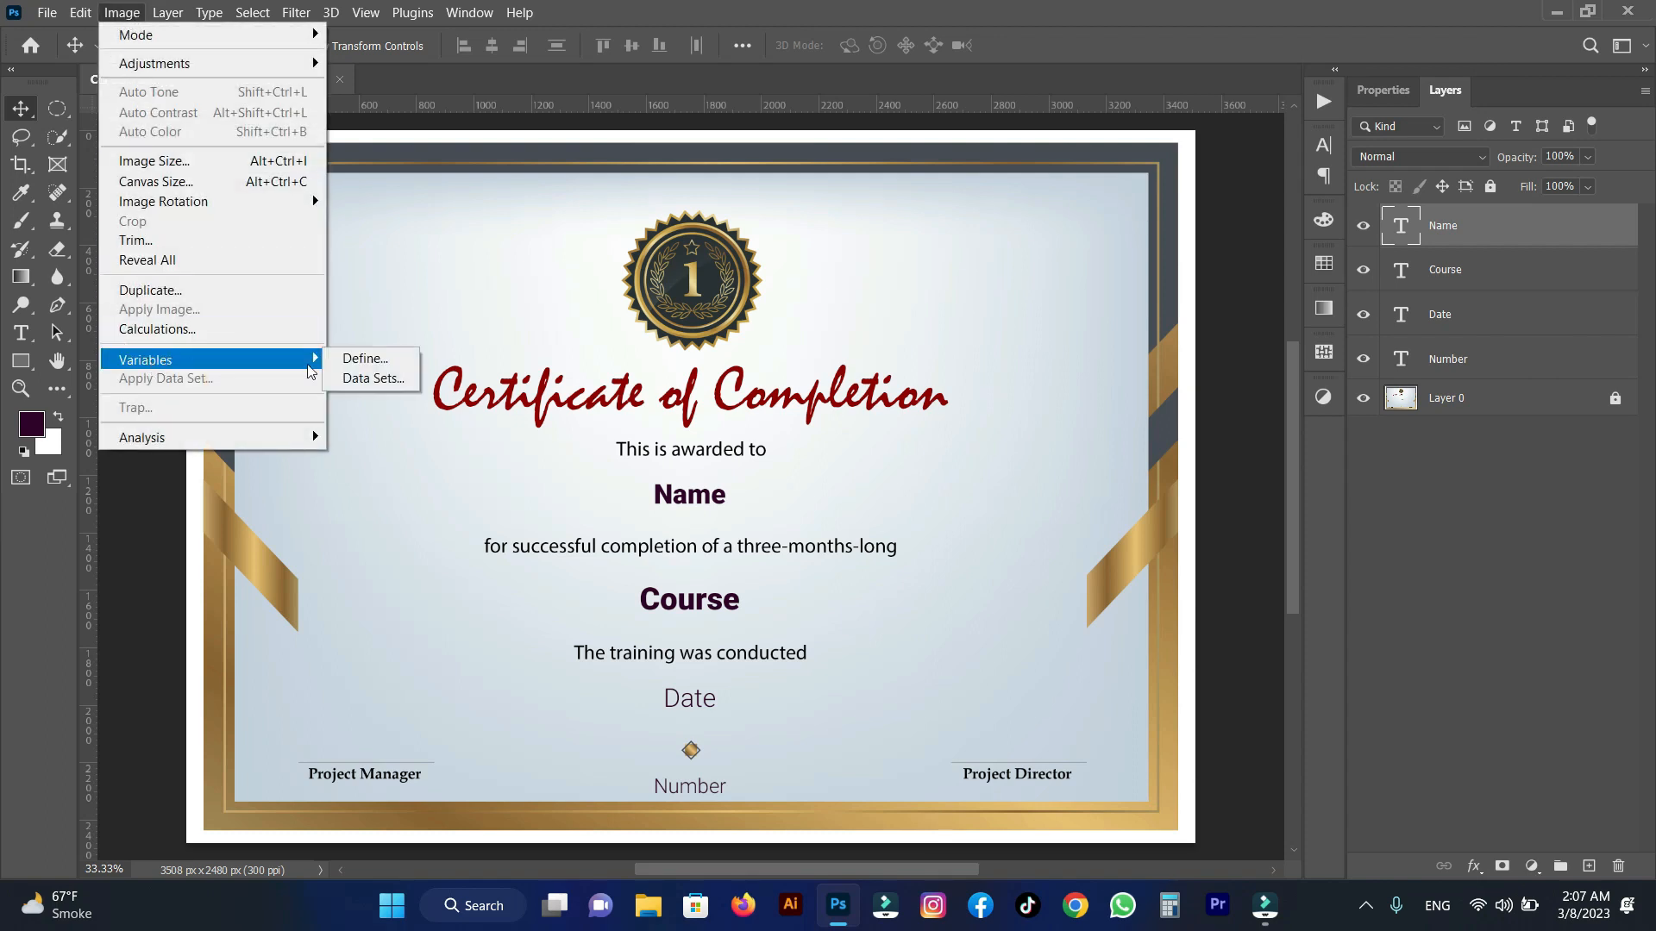
pyautogui.click(368, 381)
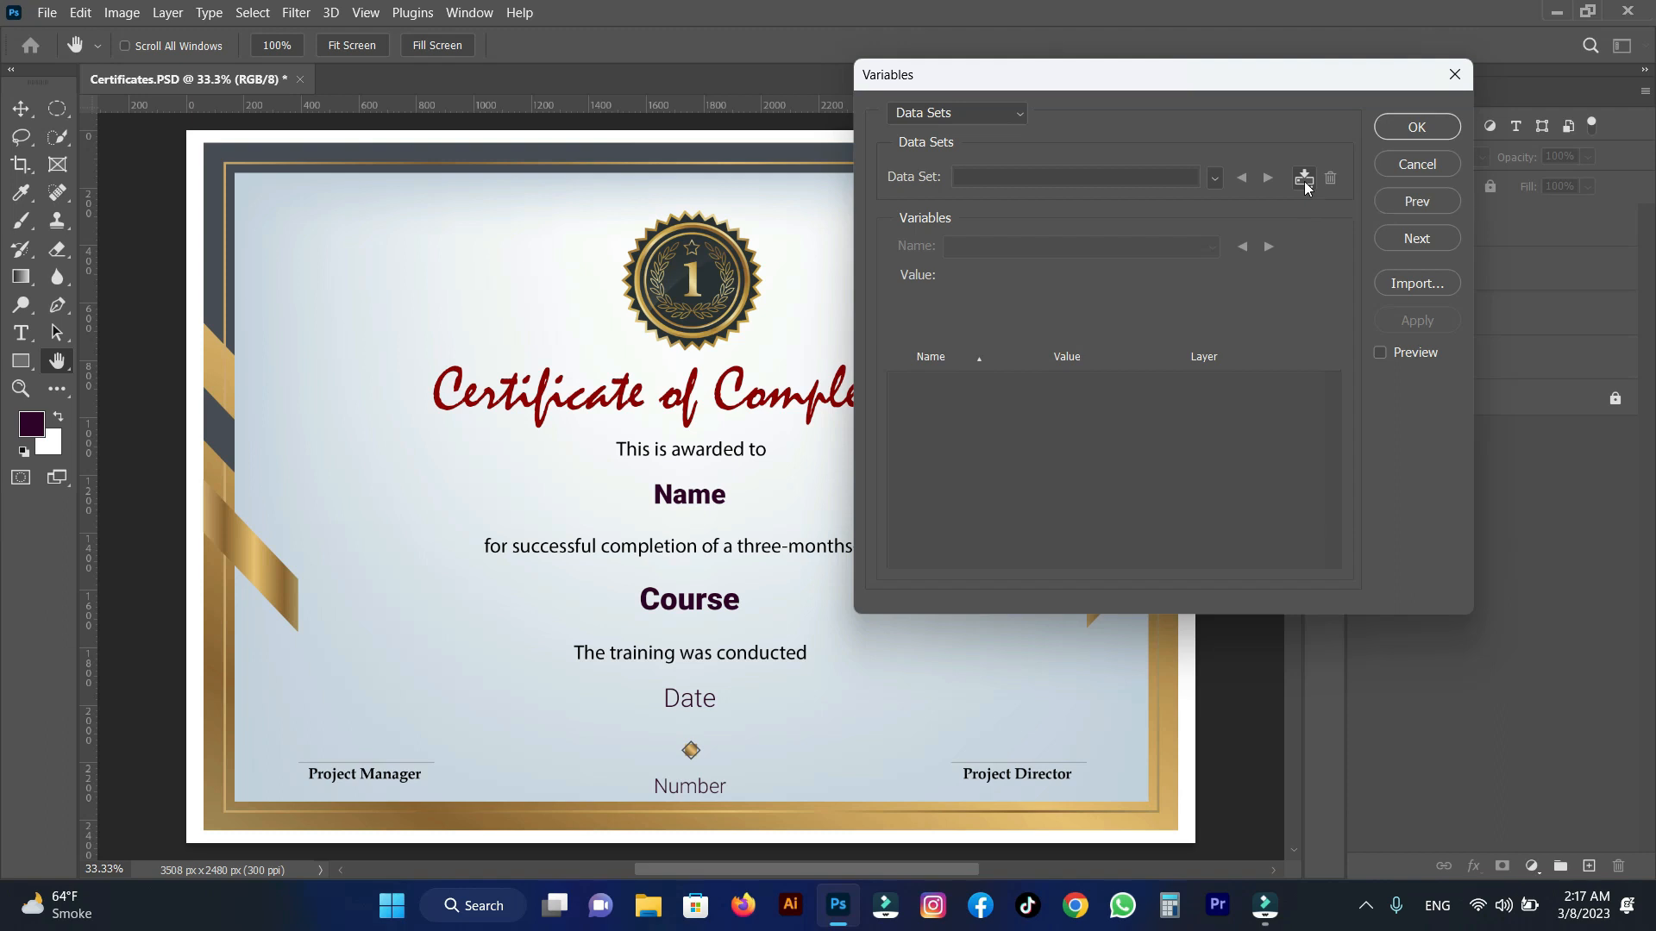
pyautogui.click(1304, 179)
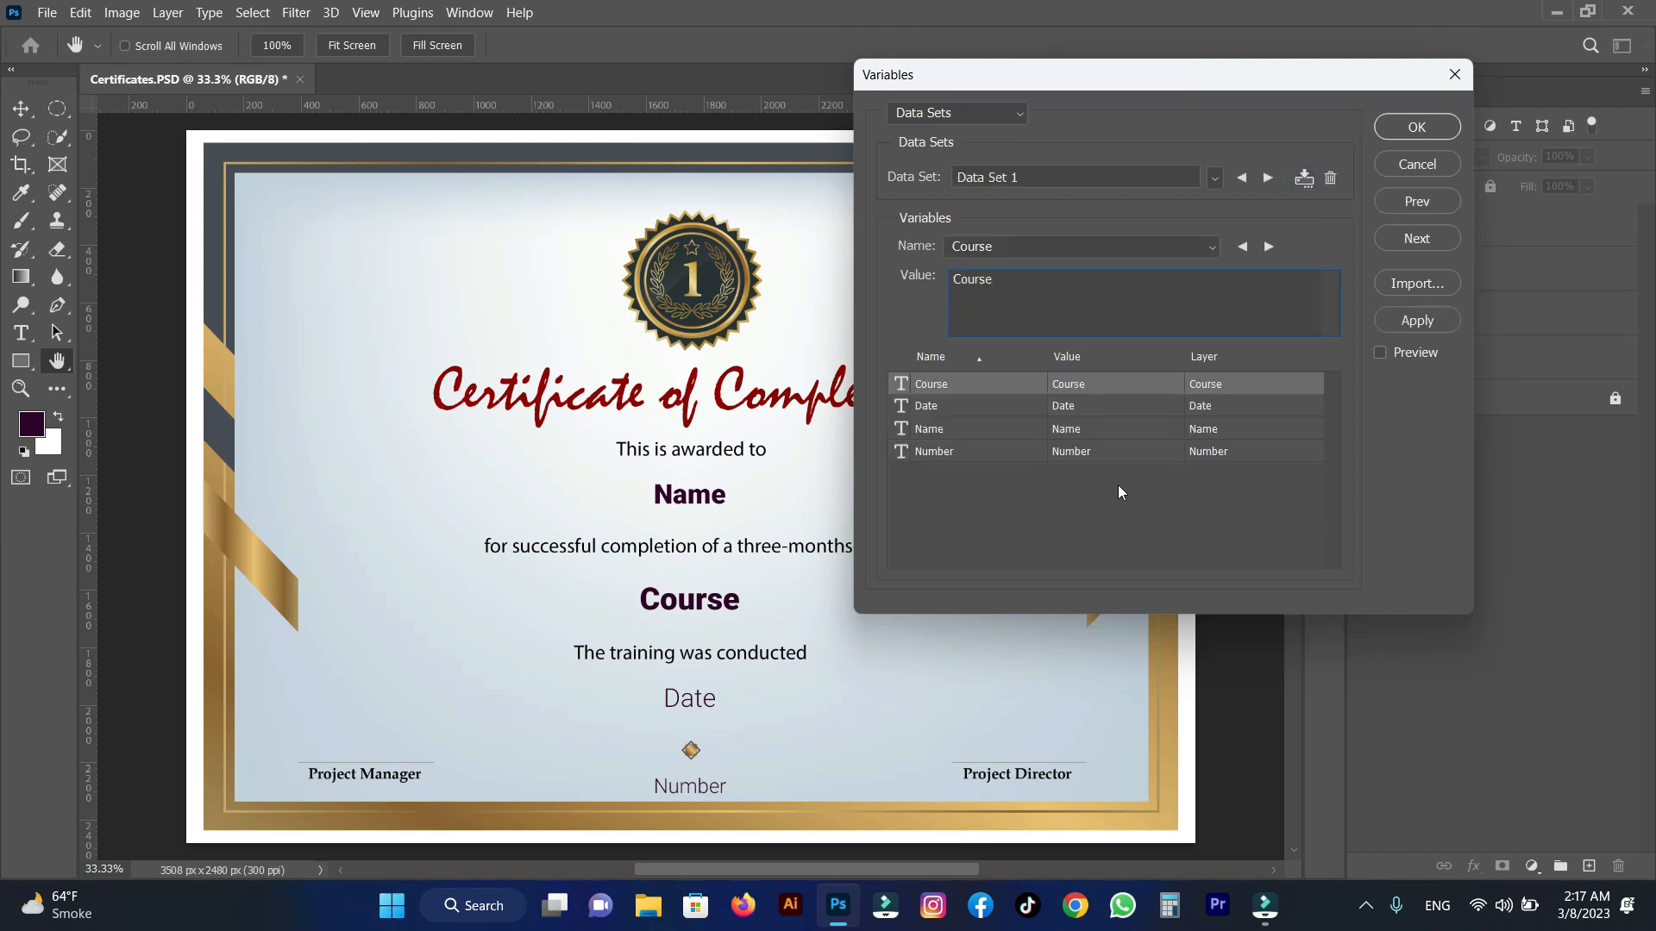
# Import the Students CSV file from the Desktop as data sets, replacing the existing data sets.
pyautogui.click(1409, 287)
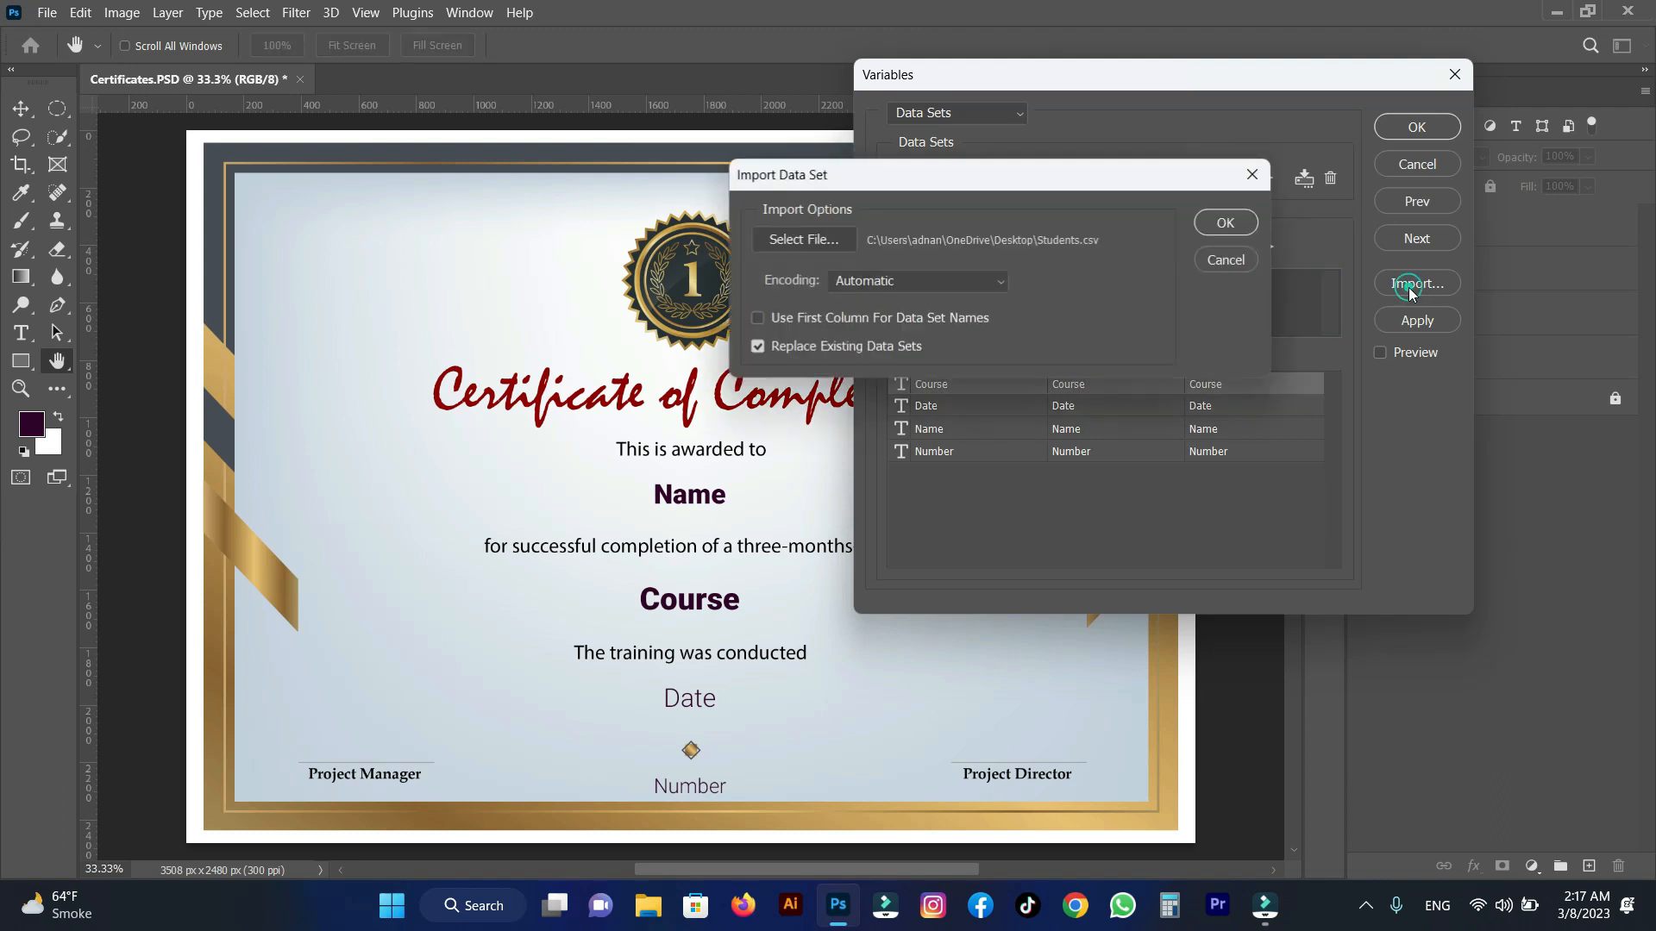
pyautogui.click(814, 241)
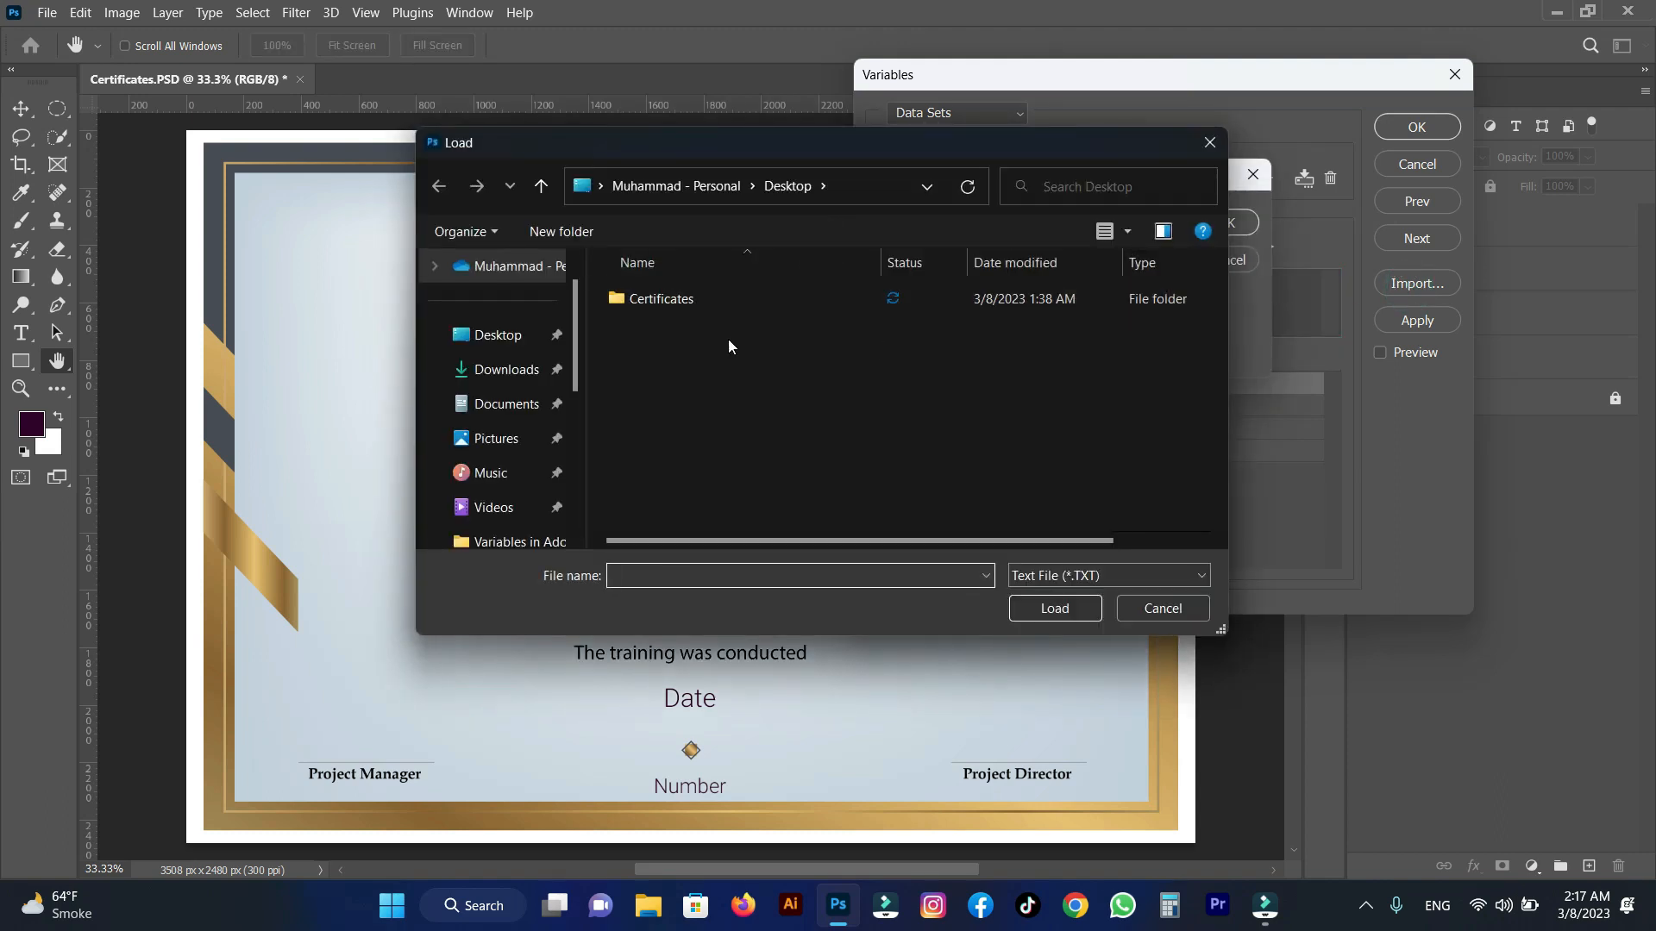
pyautogui.click(498, 335)
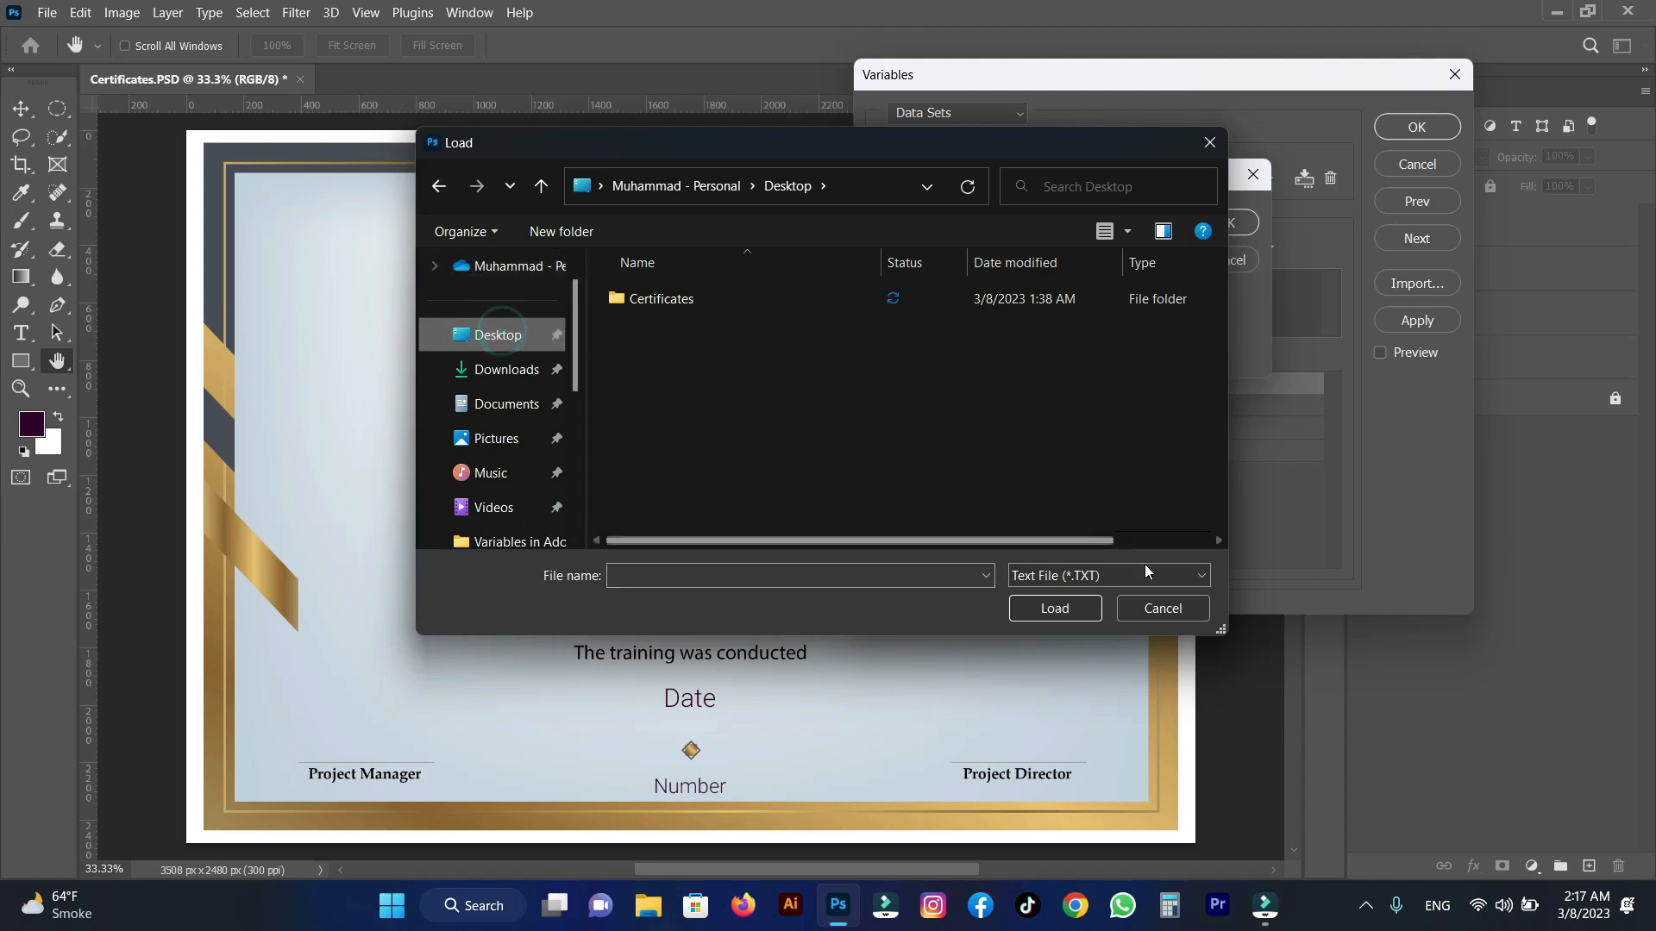
pyautogui.click(1118, 578)
pyautogui.click(1044, 616)
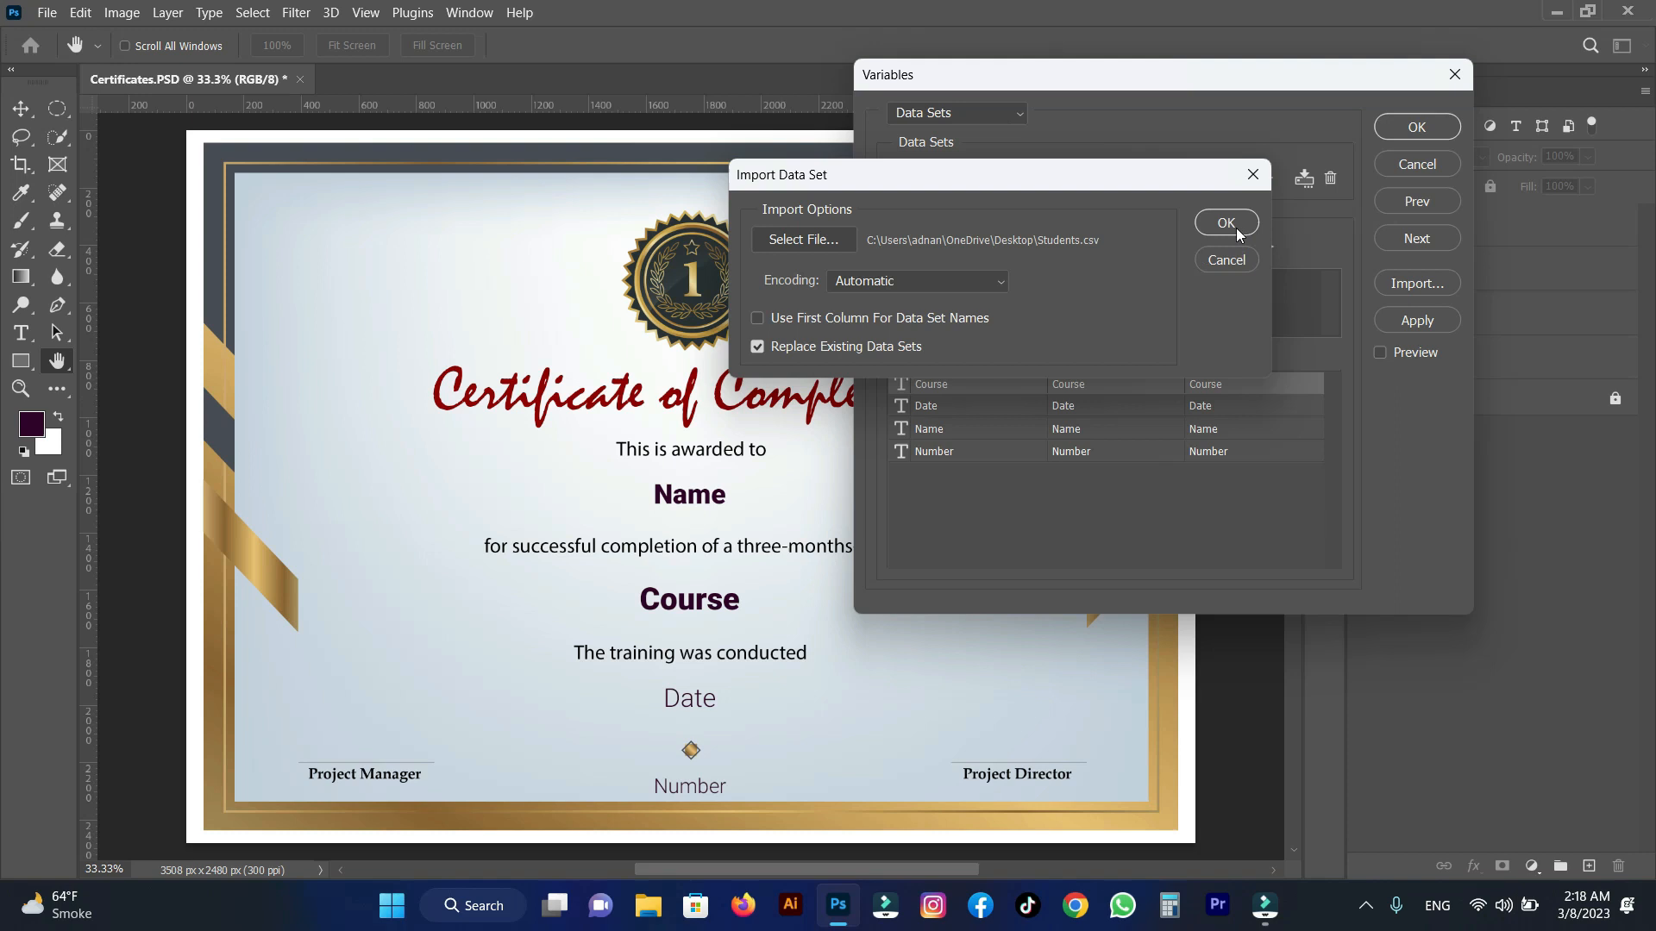
pyautogui.click(1237, 231)
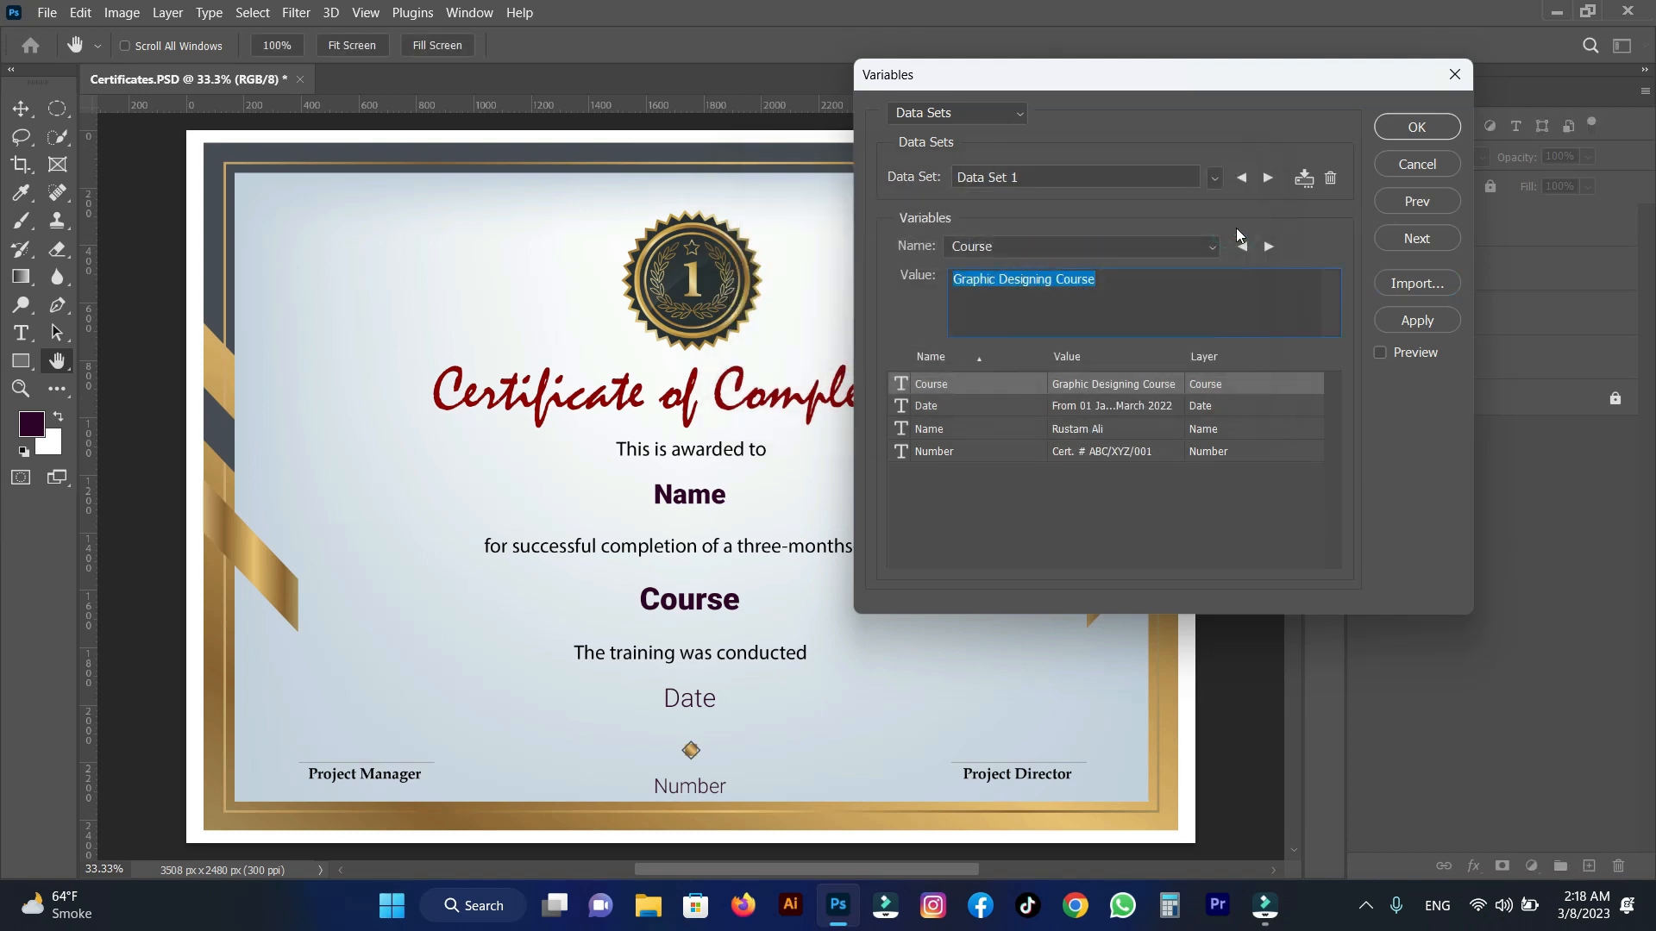
# Preview the certificate with the imported data sets, stepping through to Data Set 18, and accept the data sets.
pyautogui.click(1380, 354)
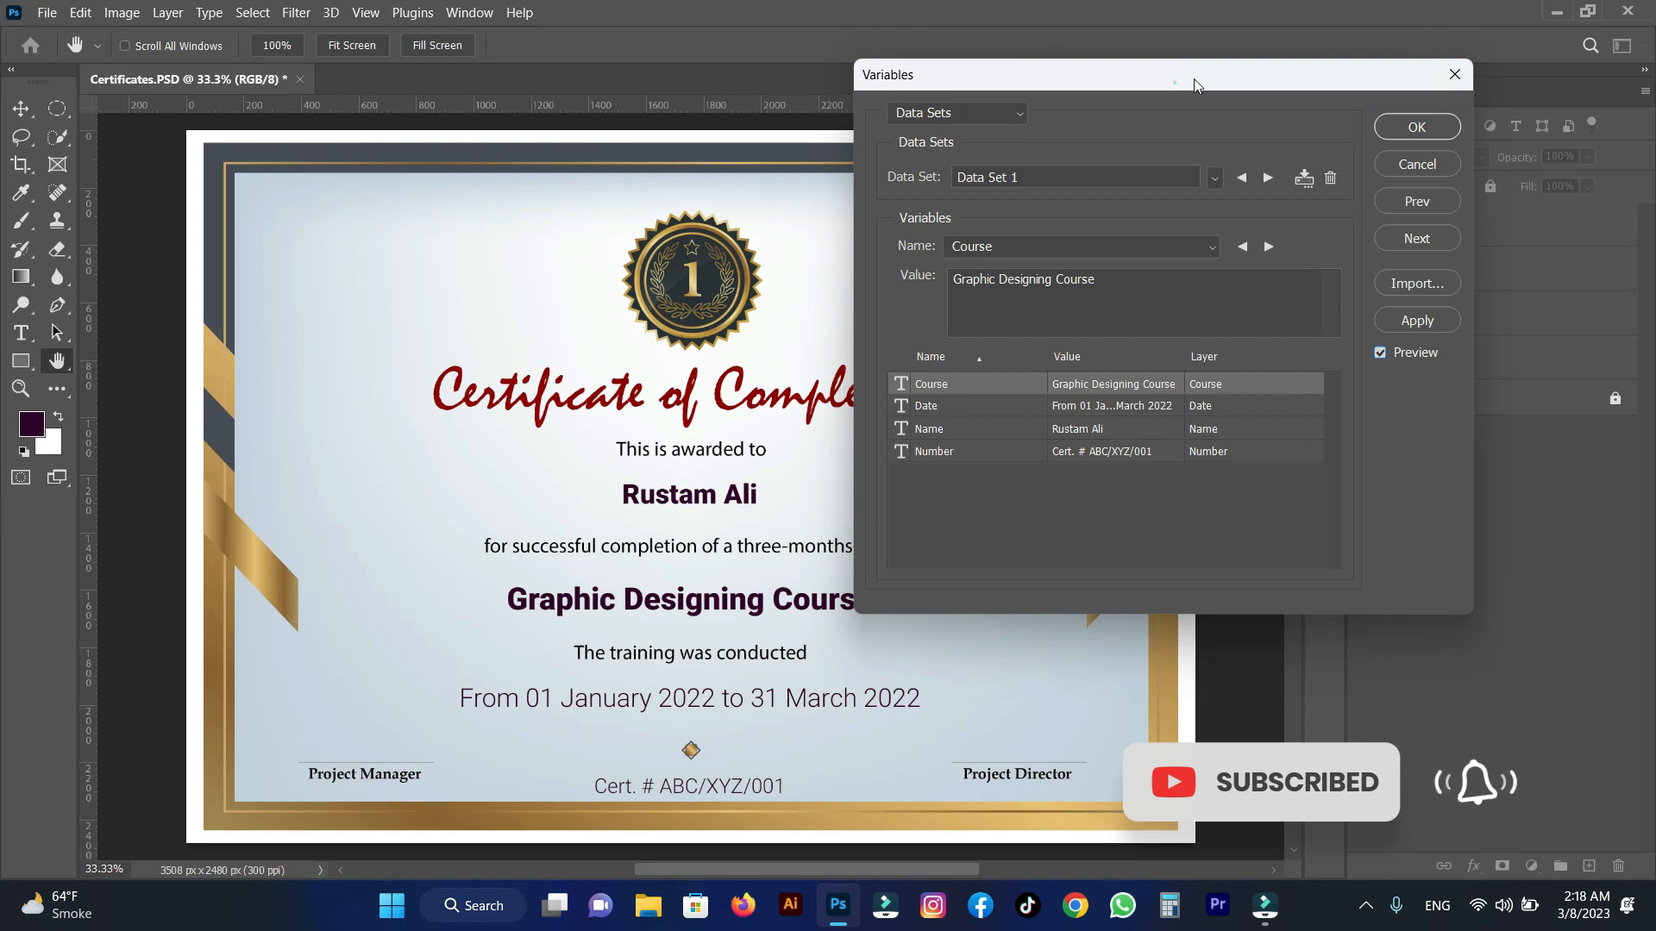
pyautogui.moveTo(1194, 84); pyautogui.dragTo(1341, 71)
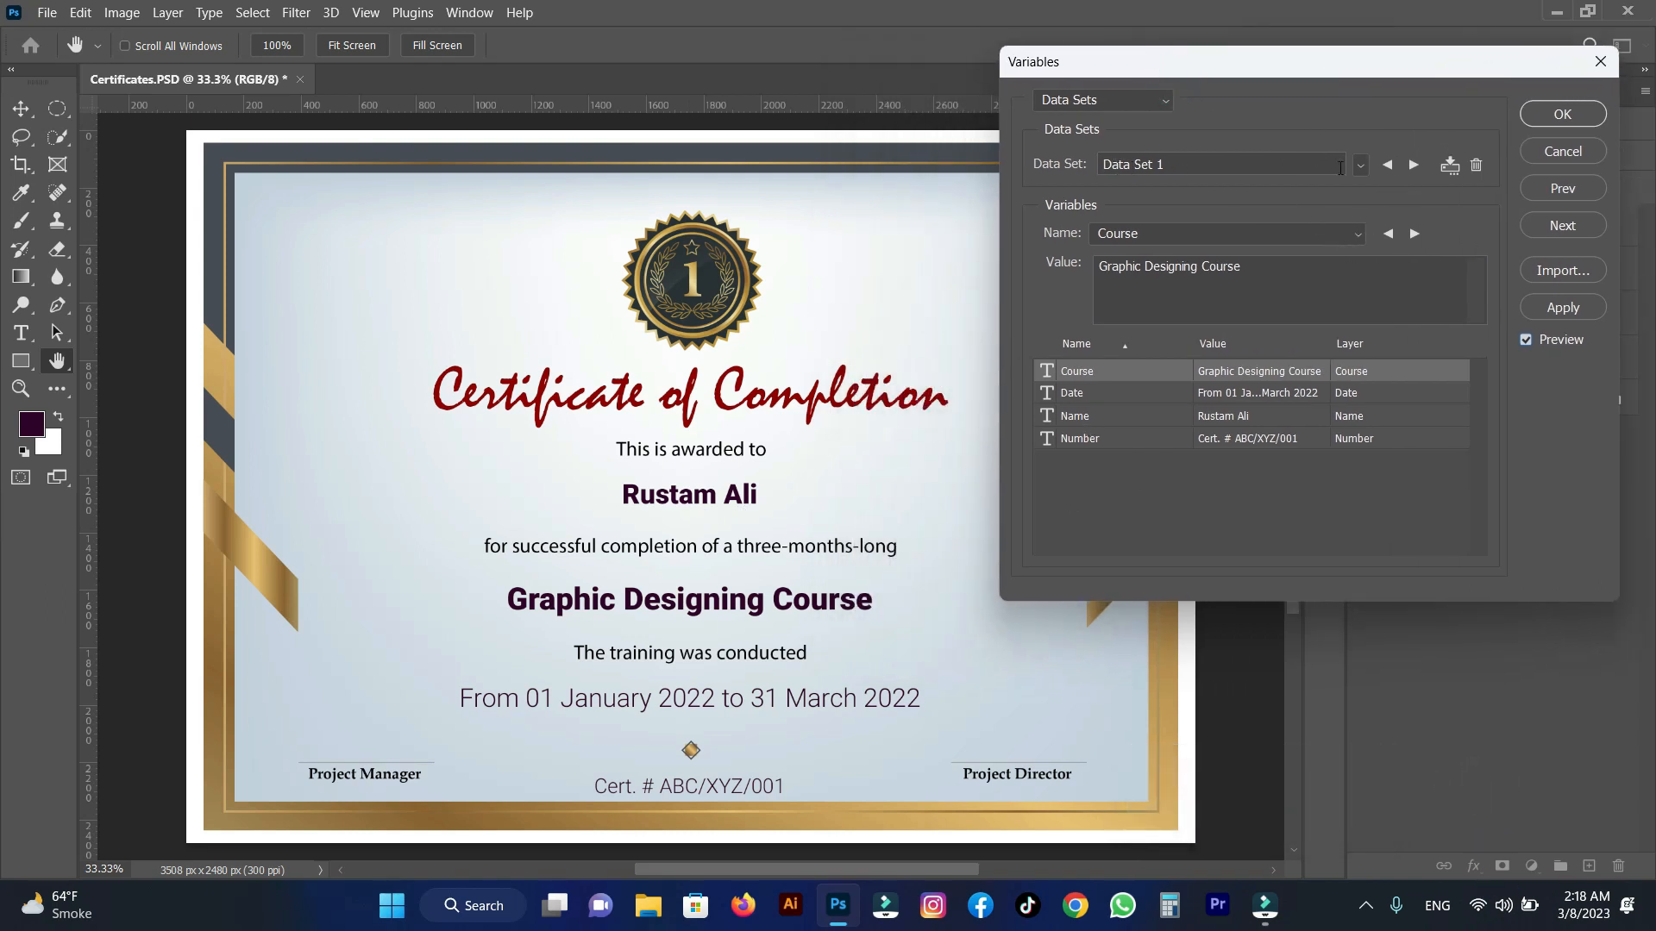
pyautogui.click(1415, 165)
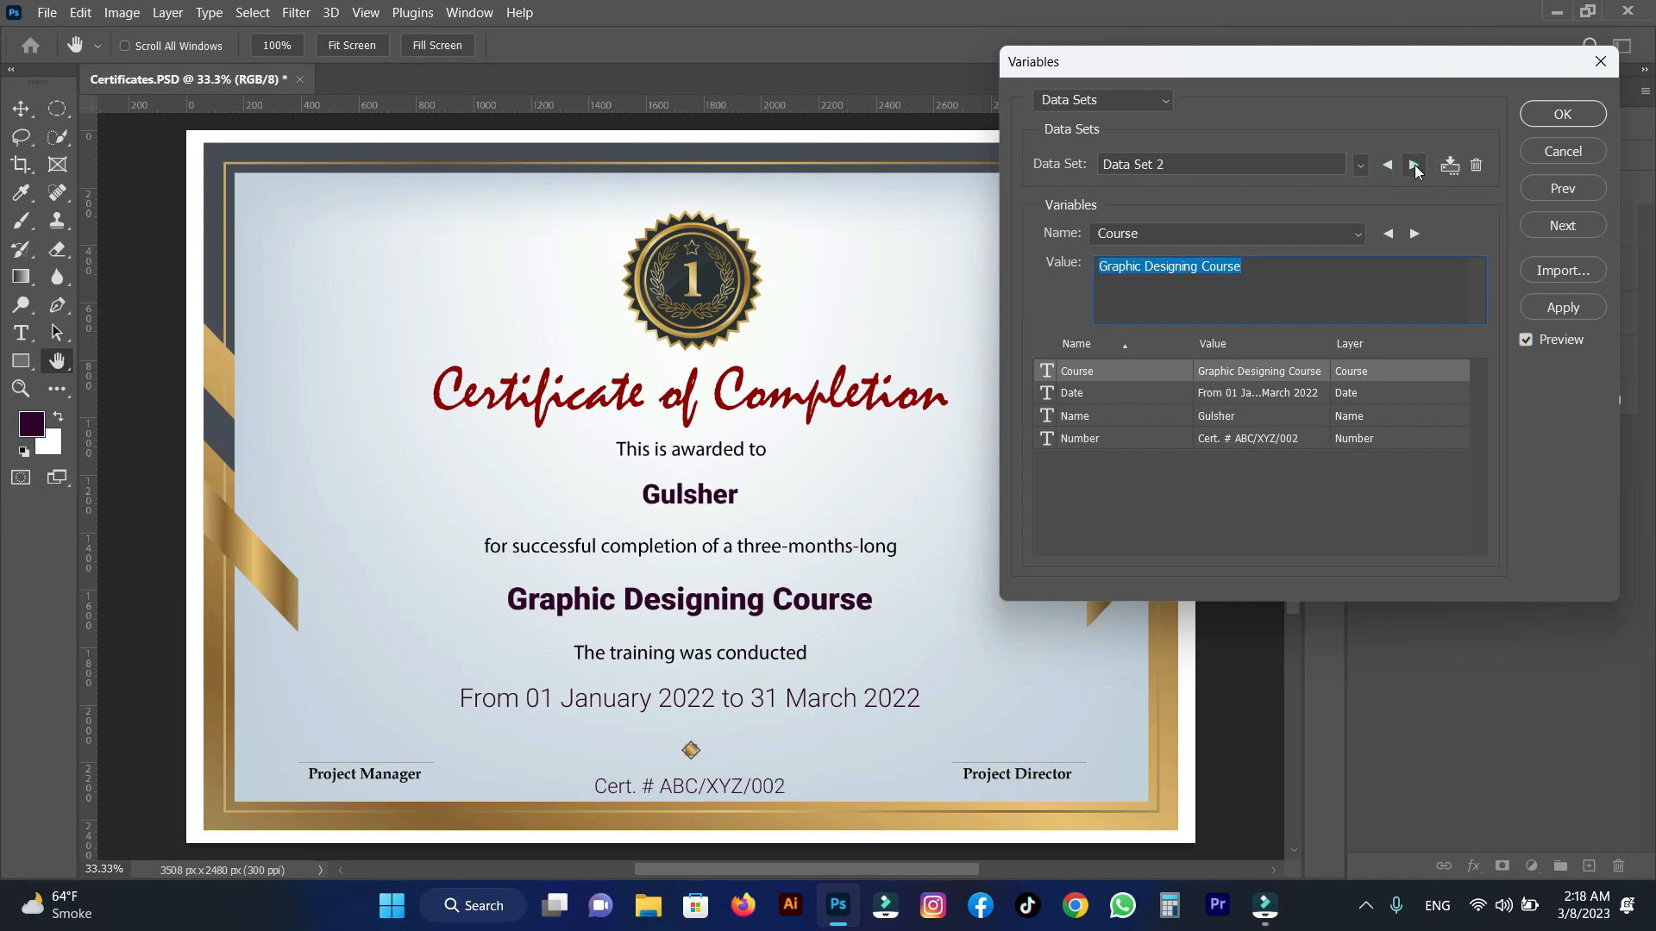
pyautogui.click(1414, 166)
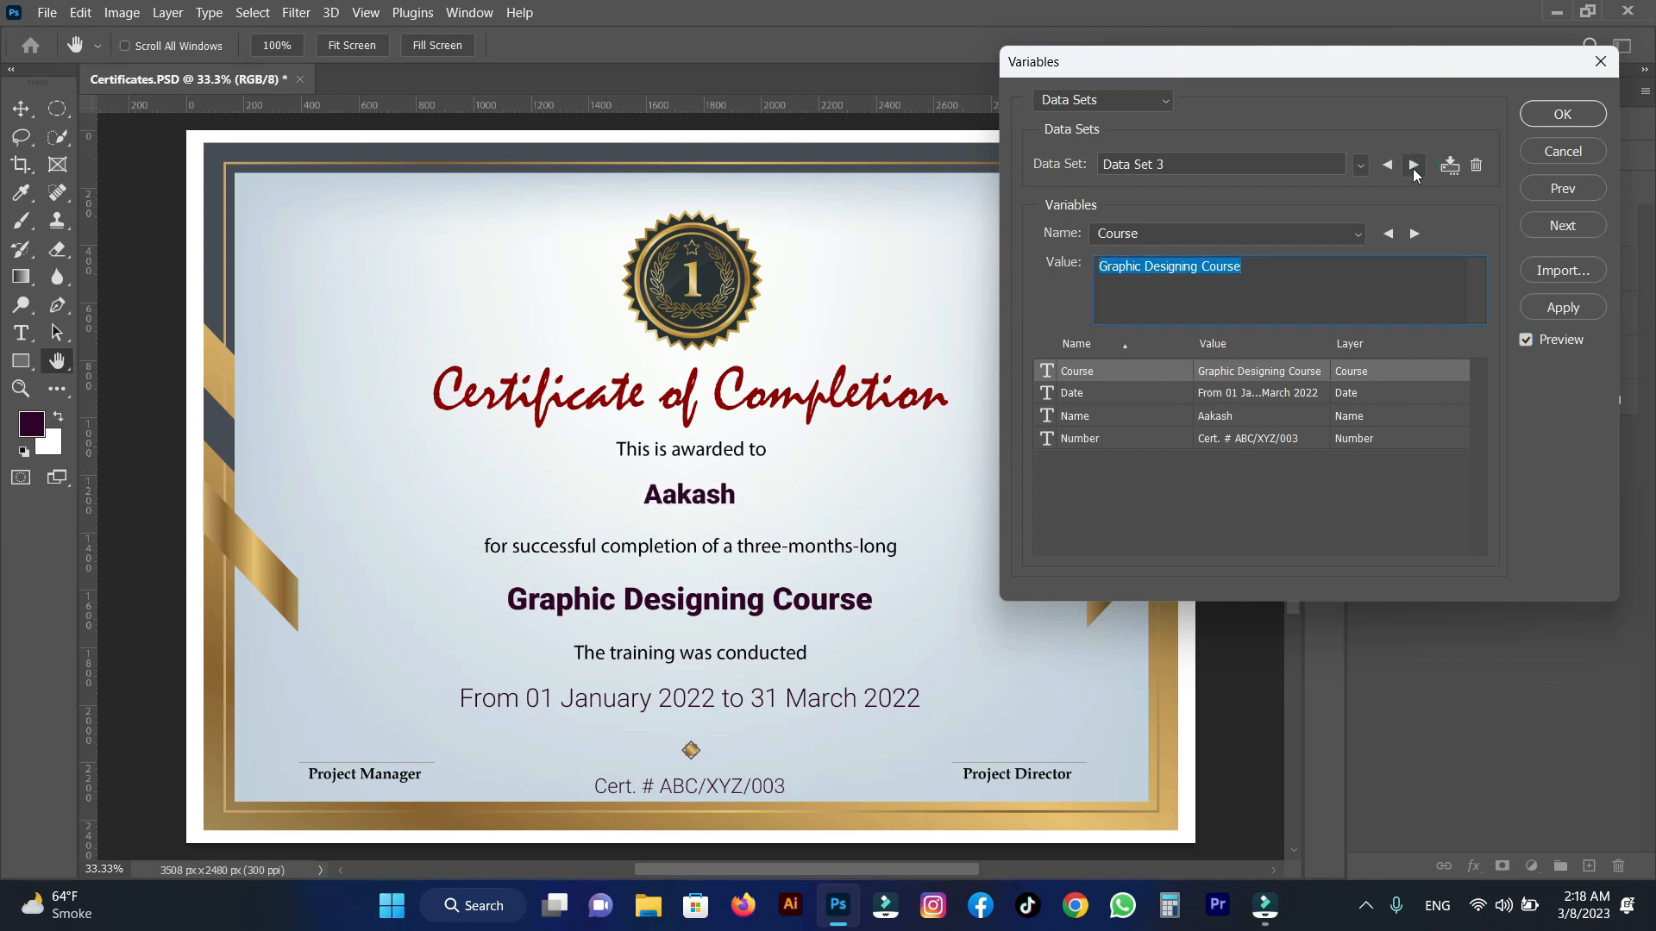
pyautogui.click(1414, 169)
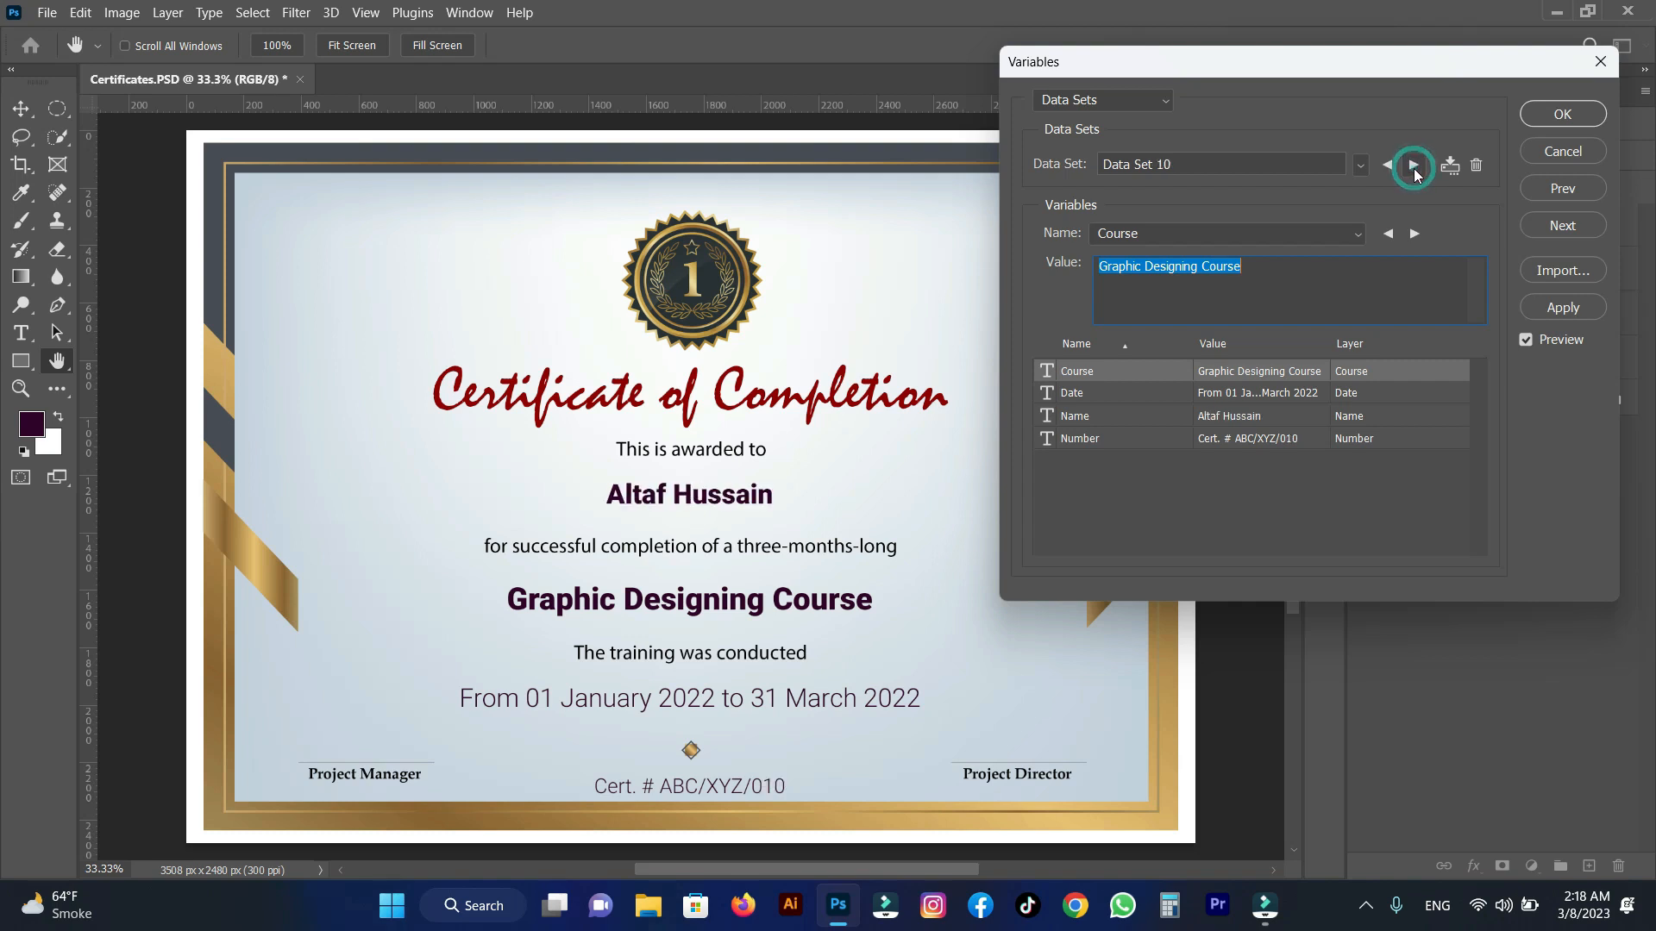
pyautogui.click(1414, 169)
pyautogui.click(1415, 165)
pyautogui.click(1414, 166)
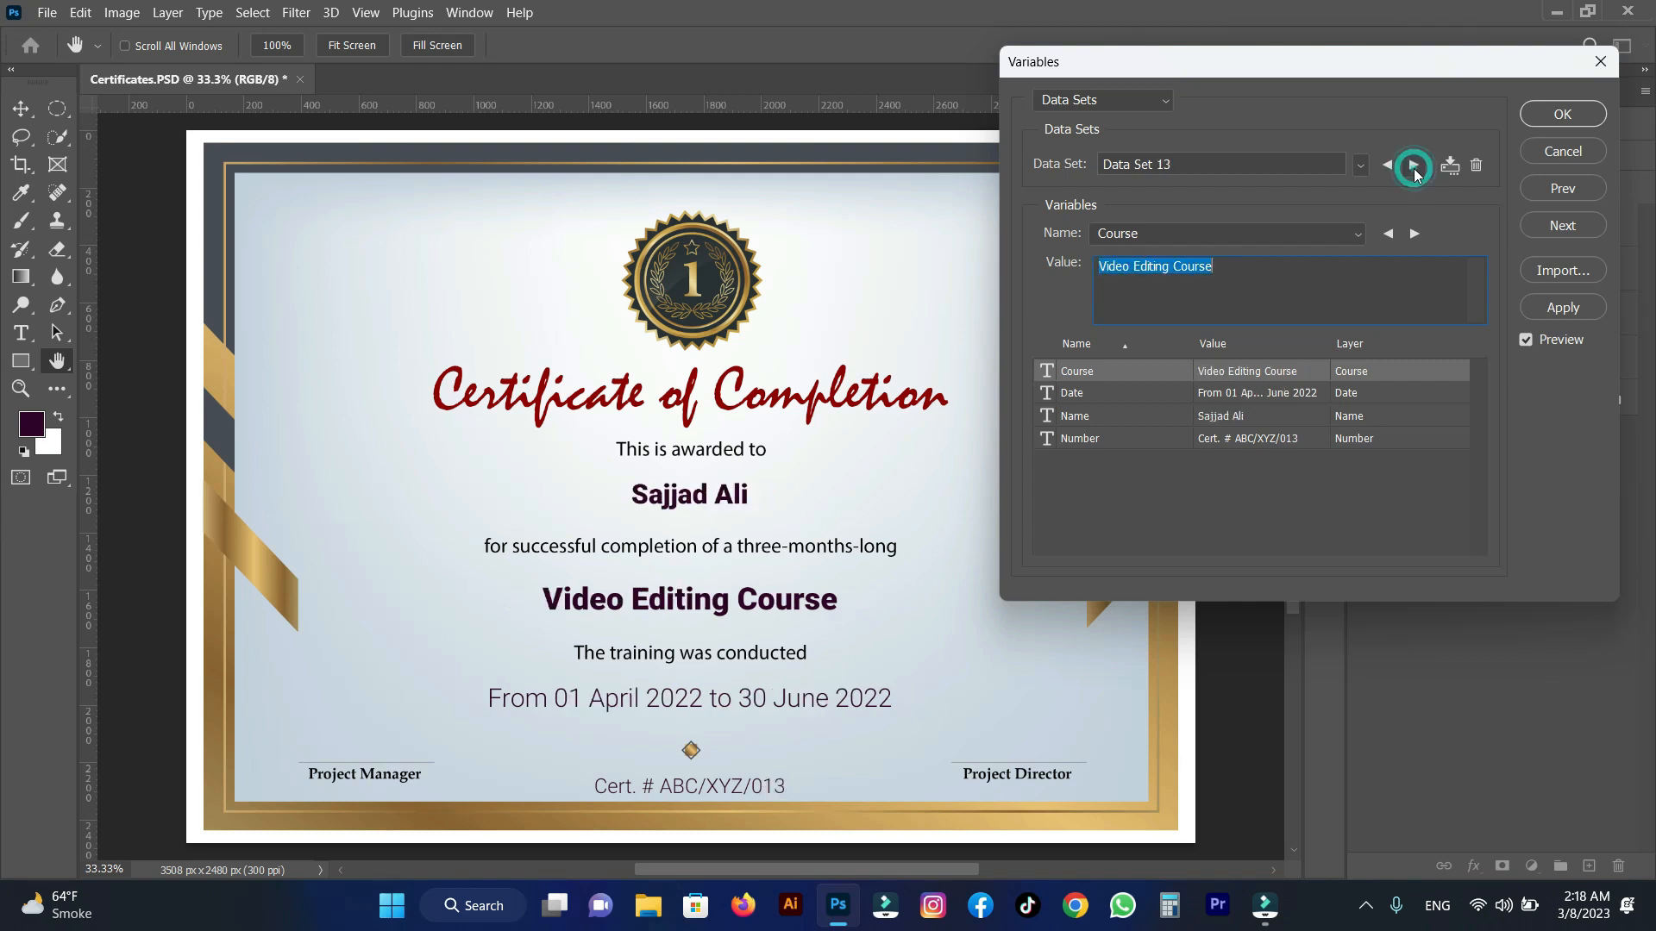
pyautogui.click(1414, 165)
pyautogui.click(1414, 166)
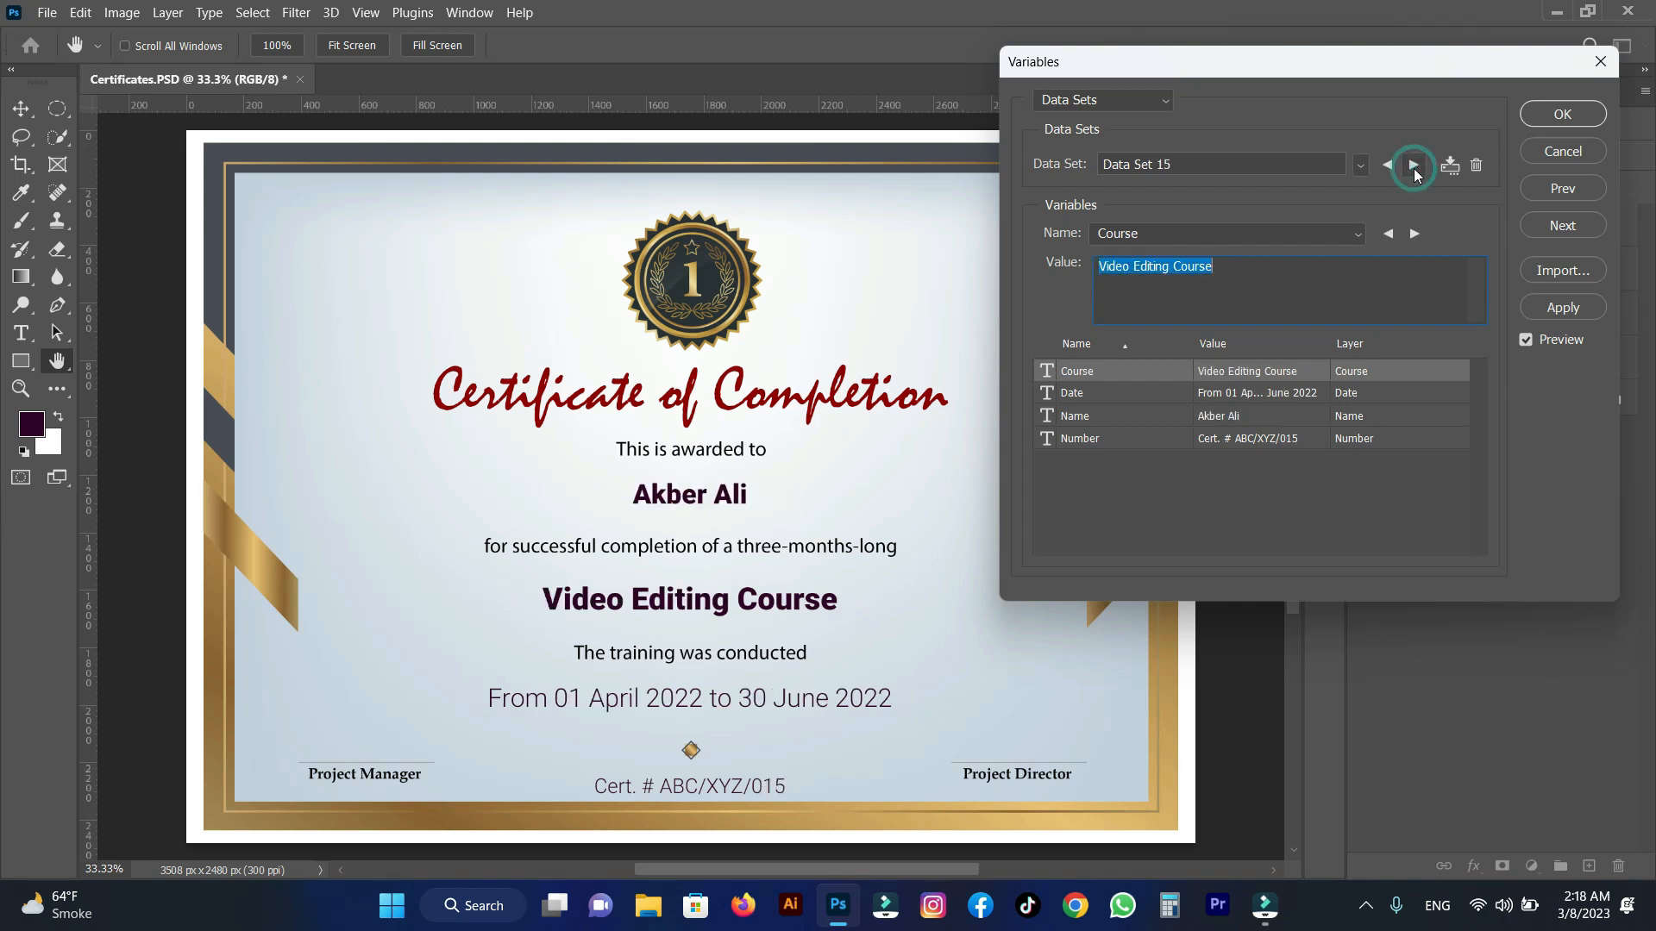
pyautogui.click(1414, 166)
pyautogui.click(1414, 165)
pyautogui.click(1415, 166)
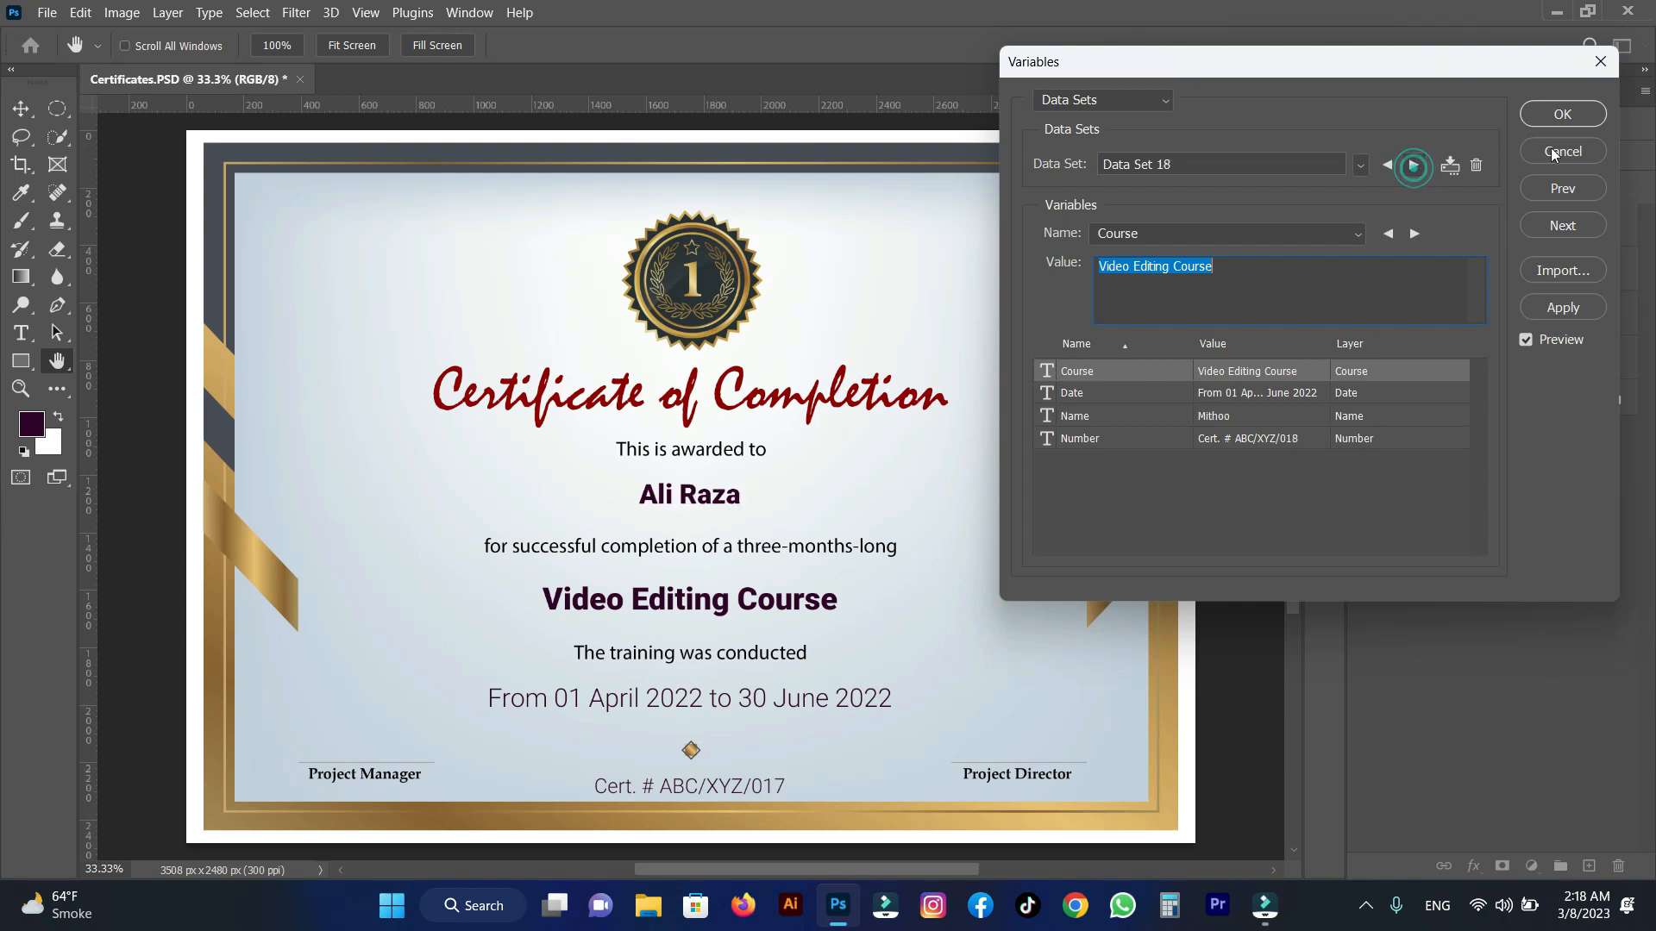
pyautogui.click(1564, 118)
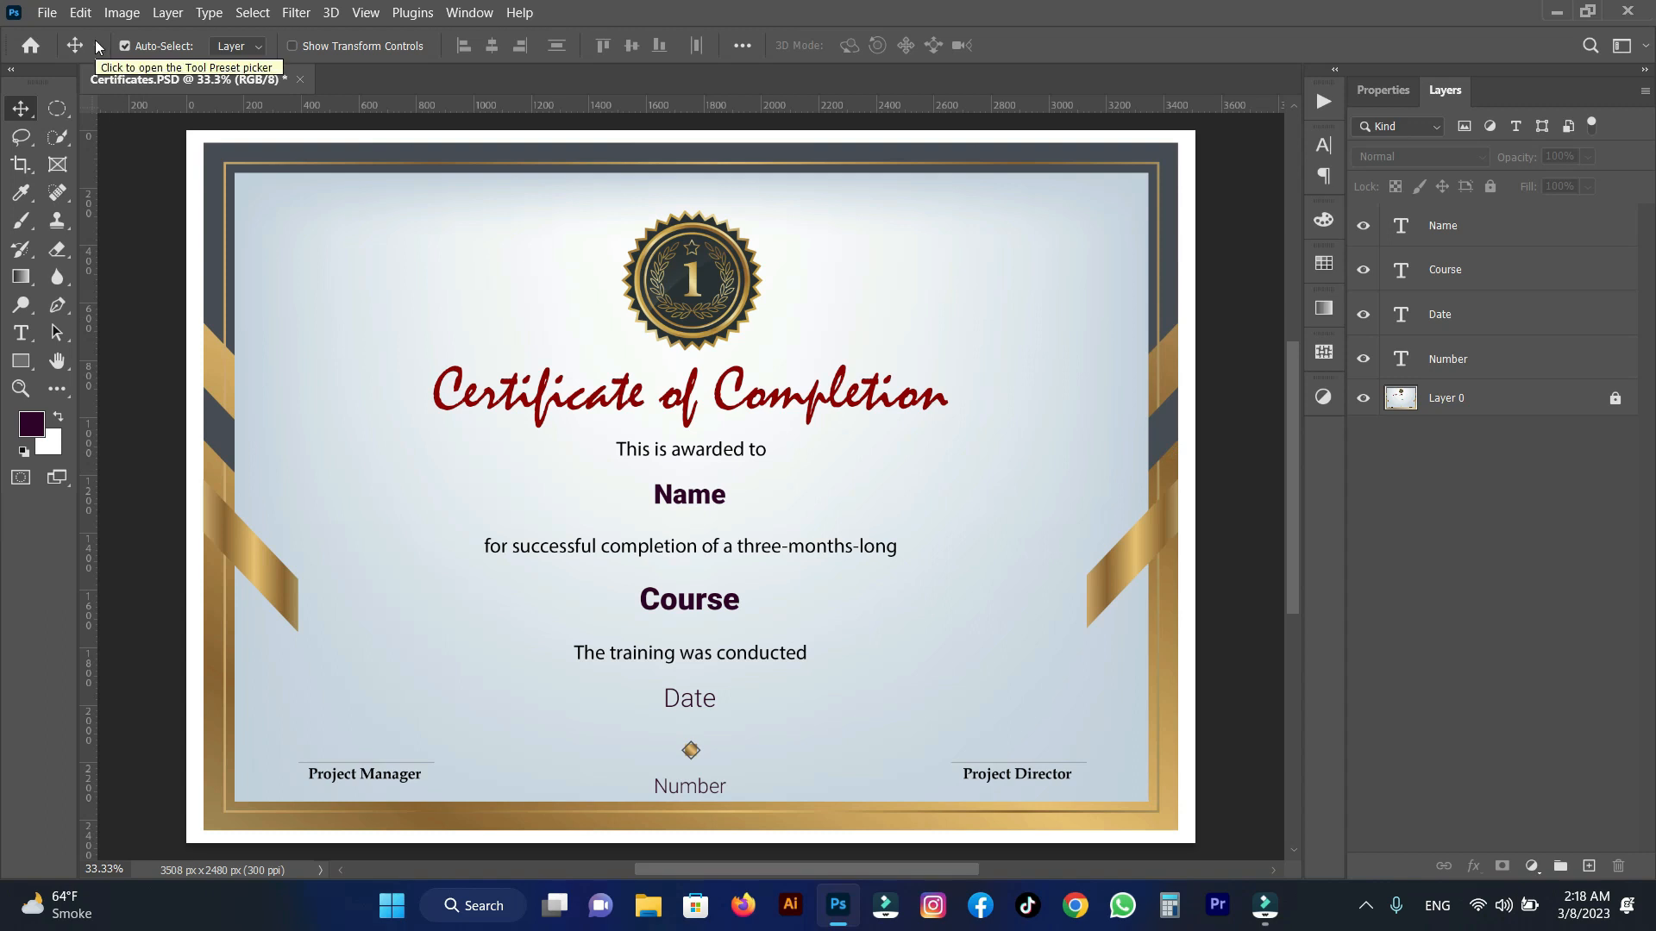
# Start exporting all data sets as files, with the Certificates folder on the Desktop as the destination.
pyautogui.click(48, 14)
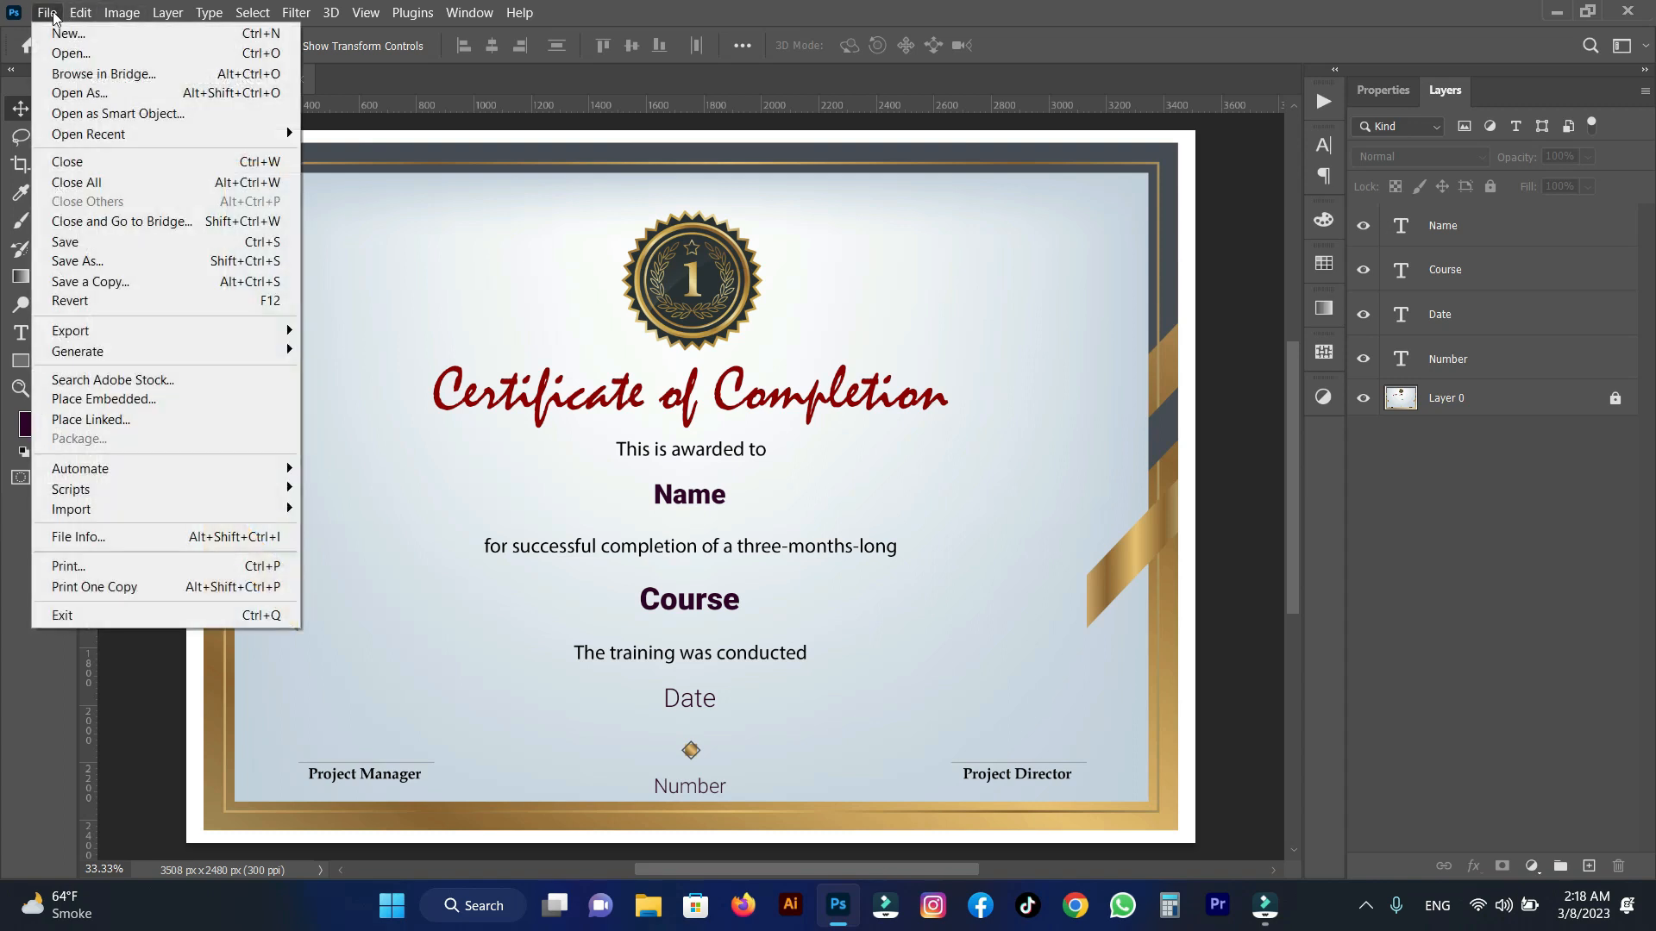
pyautogui.moveTo(89, 520)
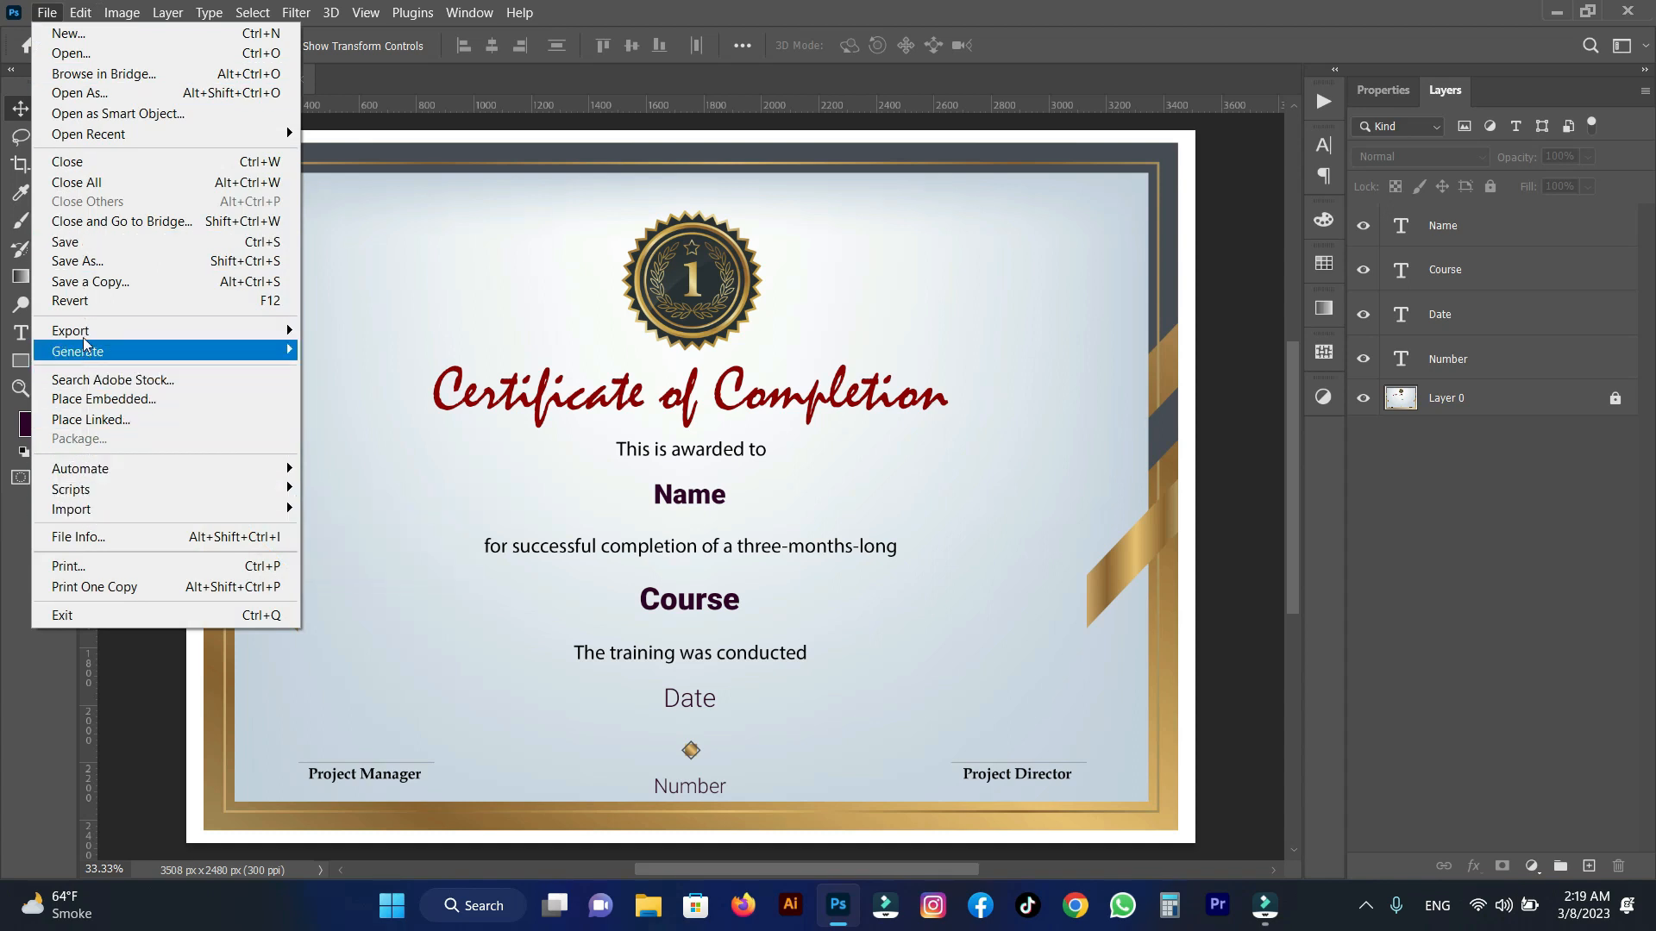
pyautogui.moveTo(129, 331)
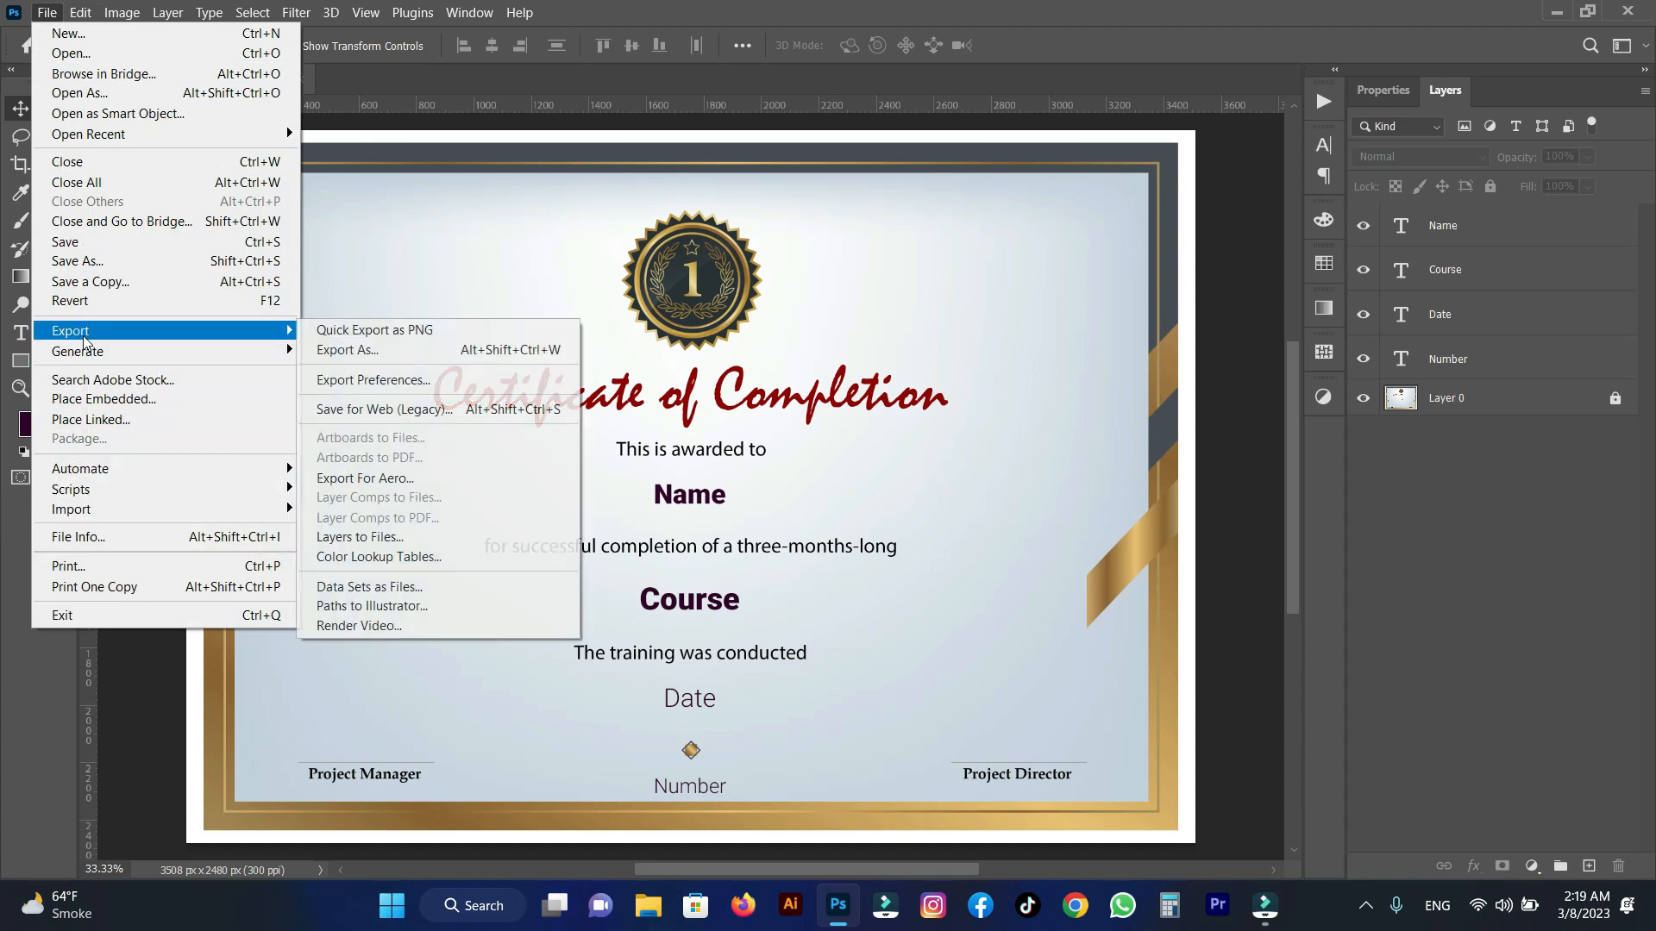
pyautogui.click(366, 590)
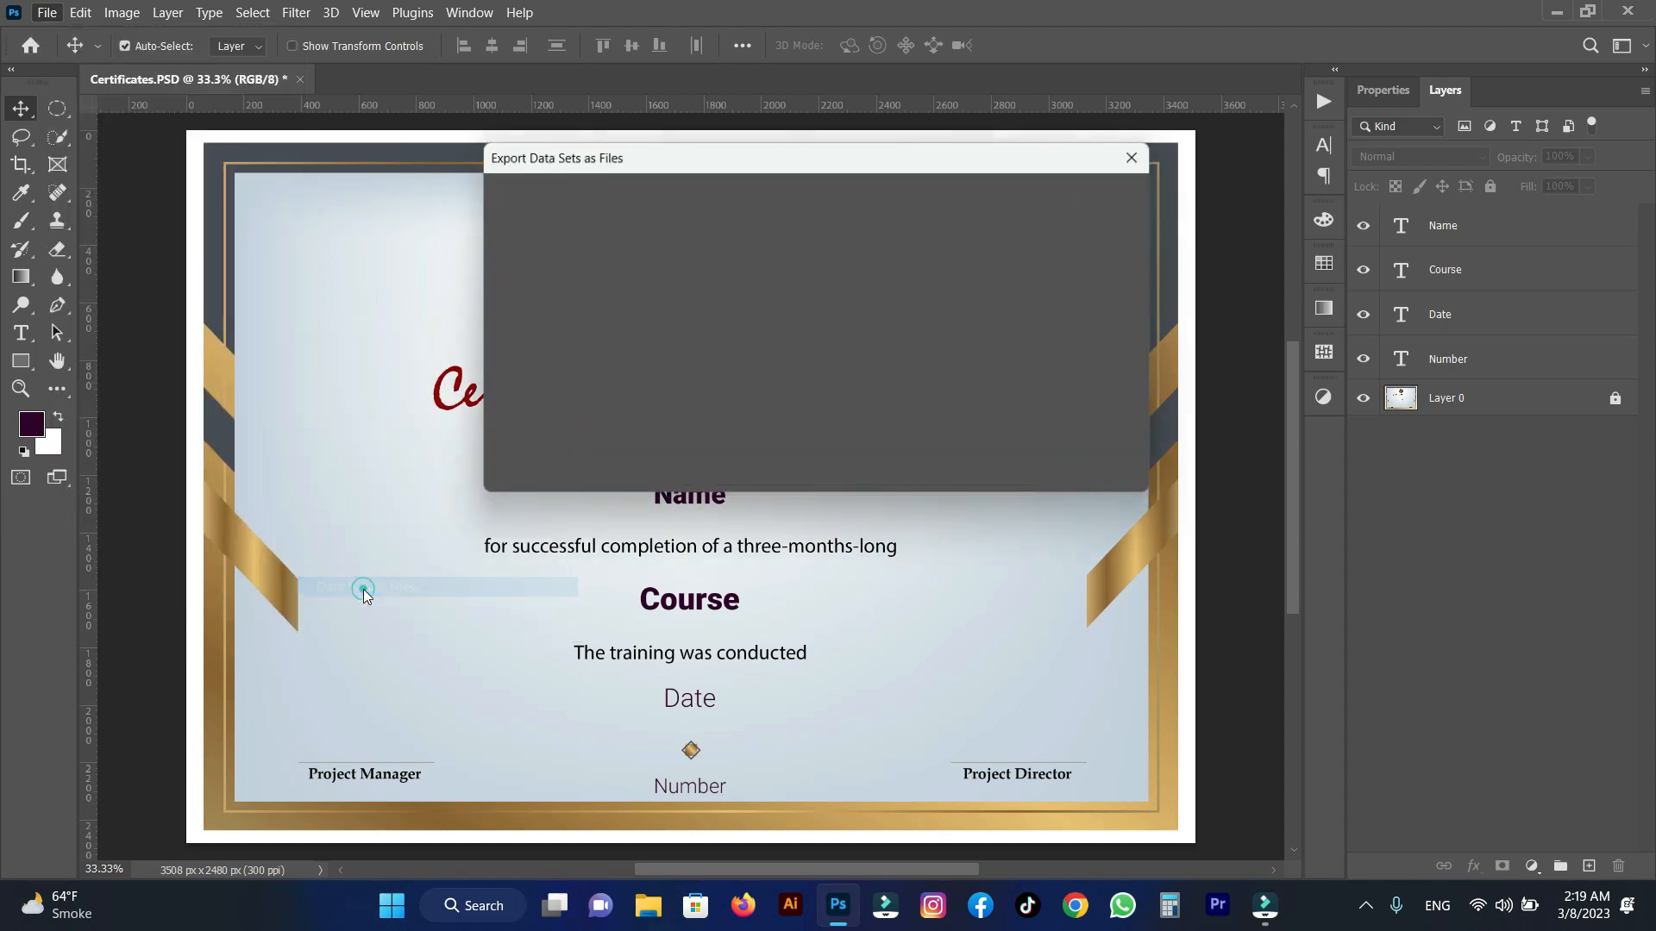
pyautogui.moveTo(589, 164); pyautogui.dragTo(503, 168)
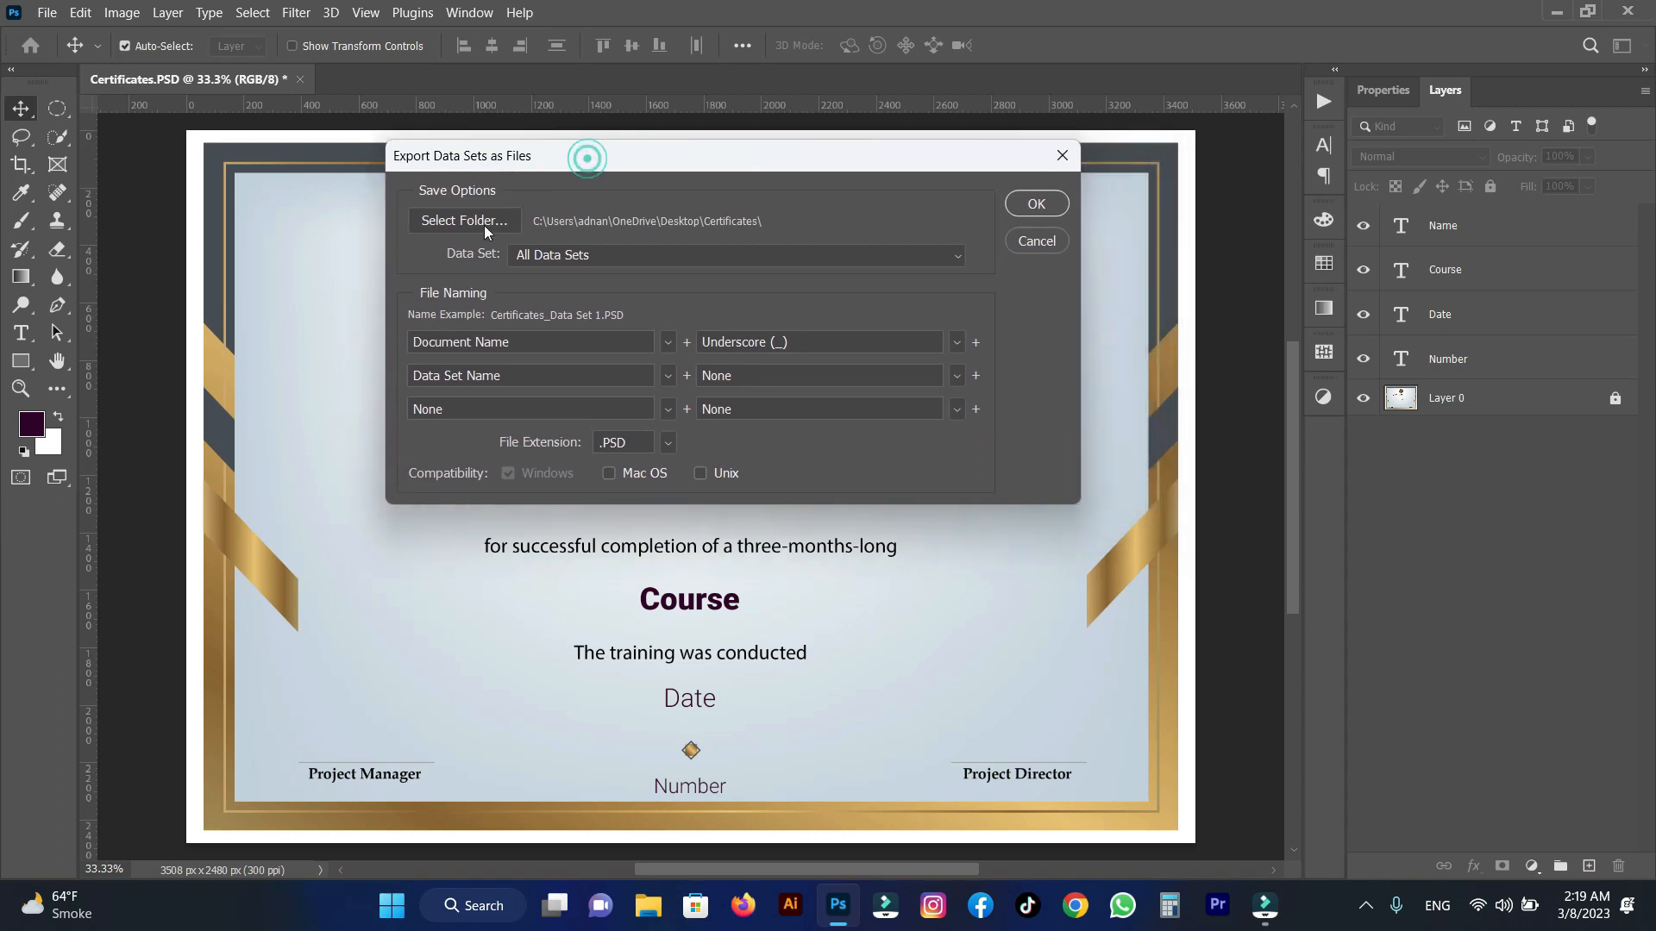
pyautogui.click(488, 227)
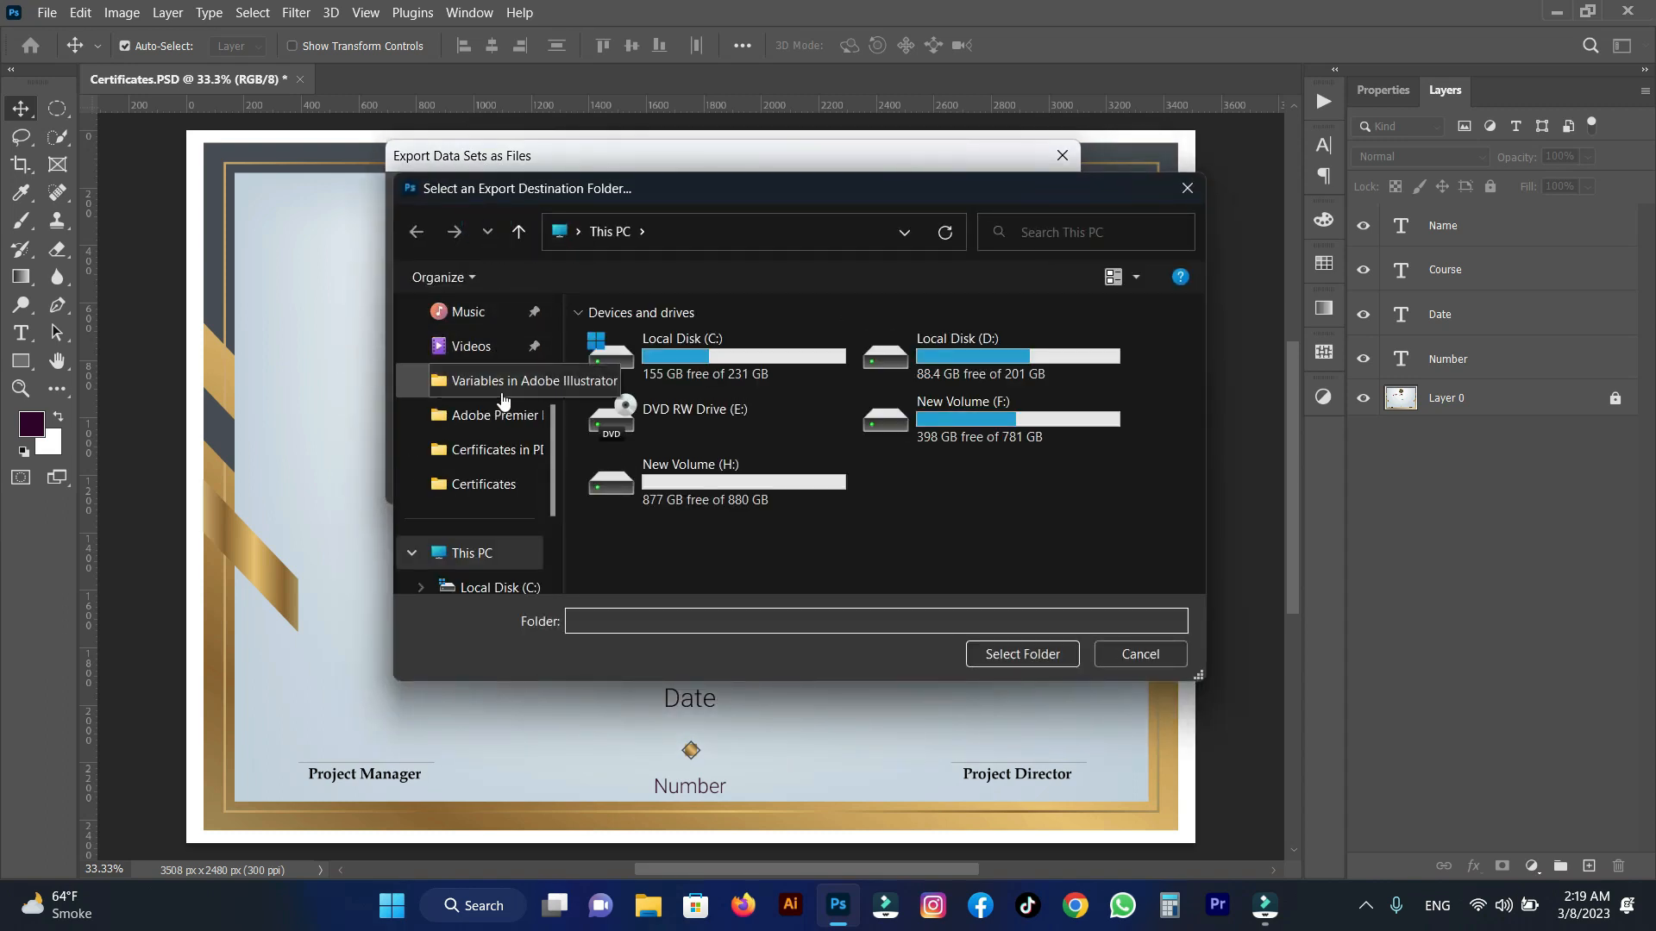
pyautogui.scroll(1, 559, 380)
pyautogui.scroll(2, 559, 381)
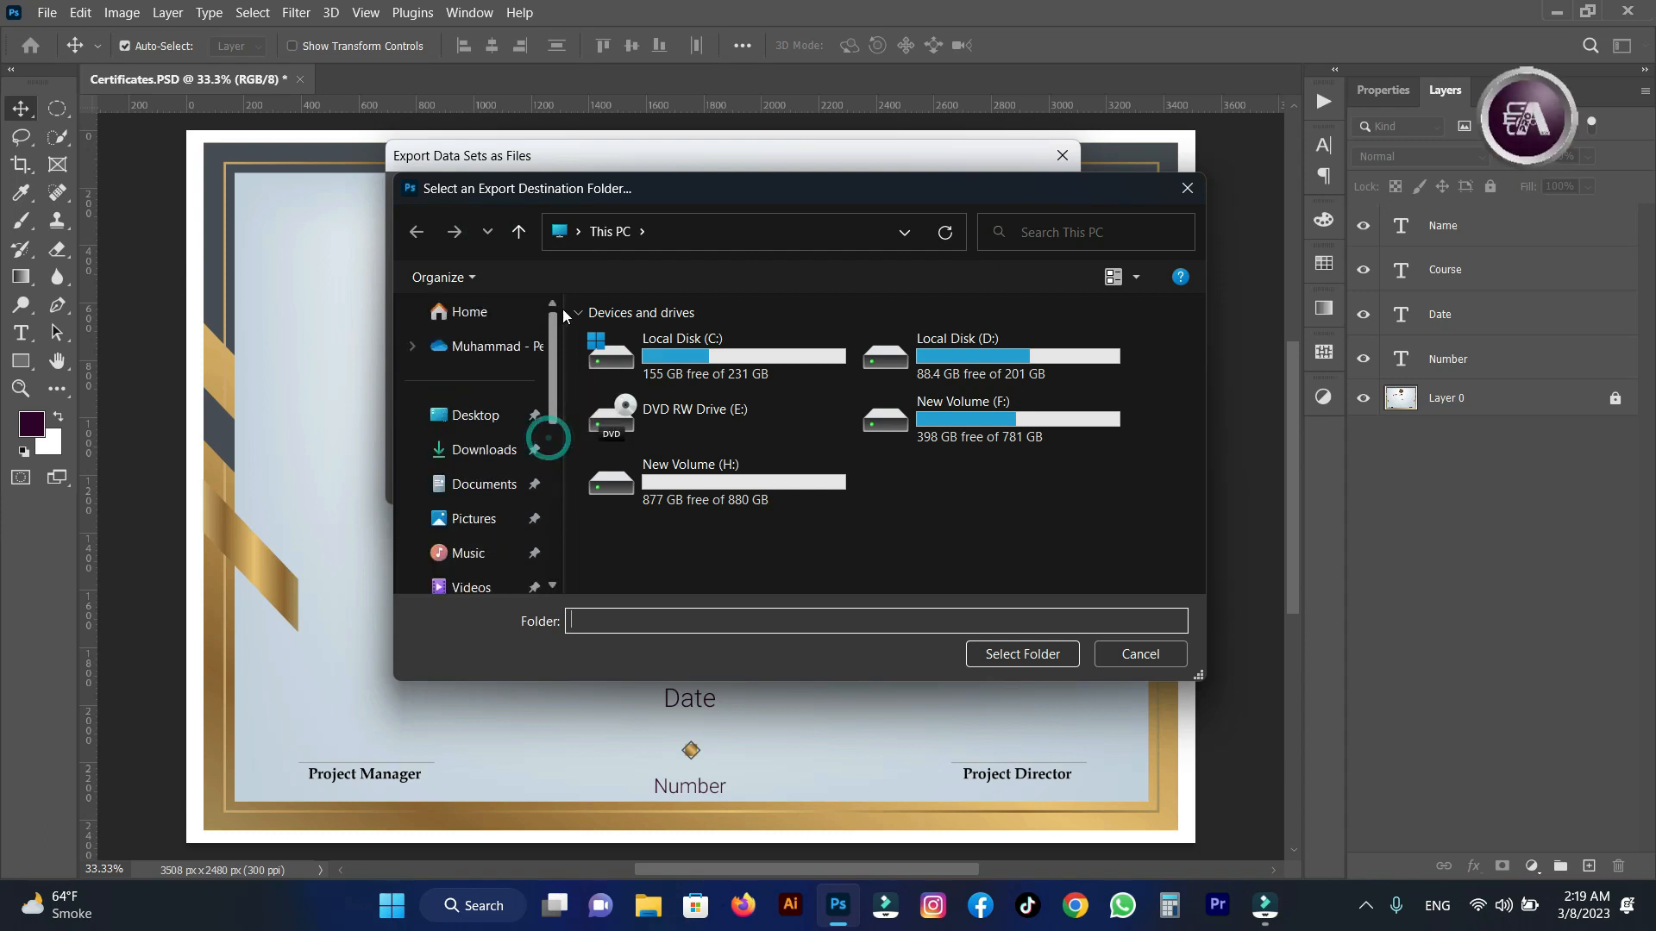
pyautogui.click(476, 417)
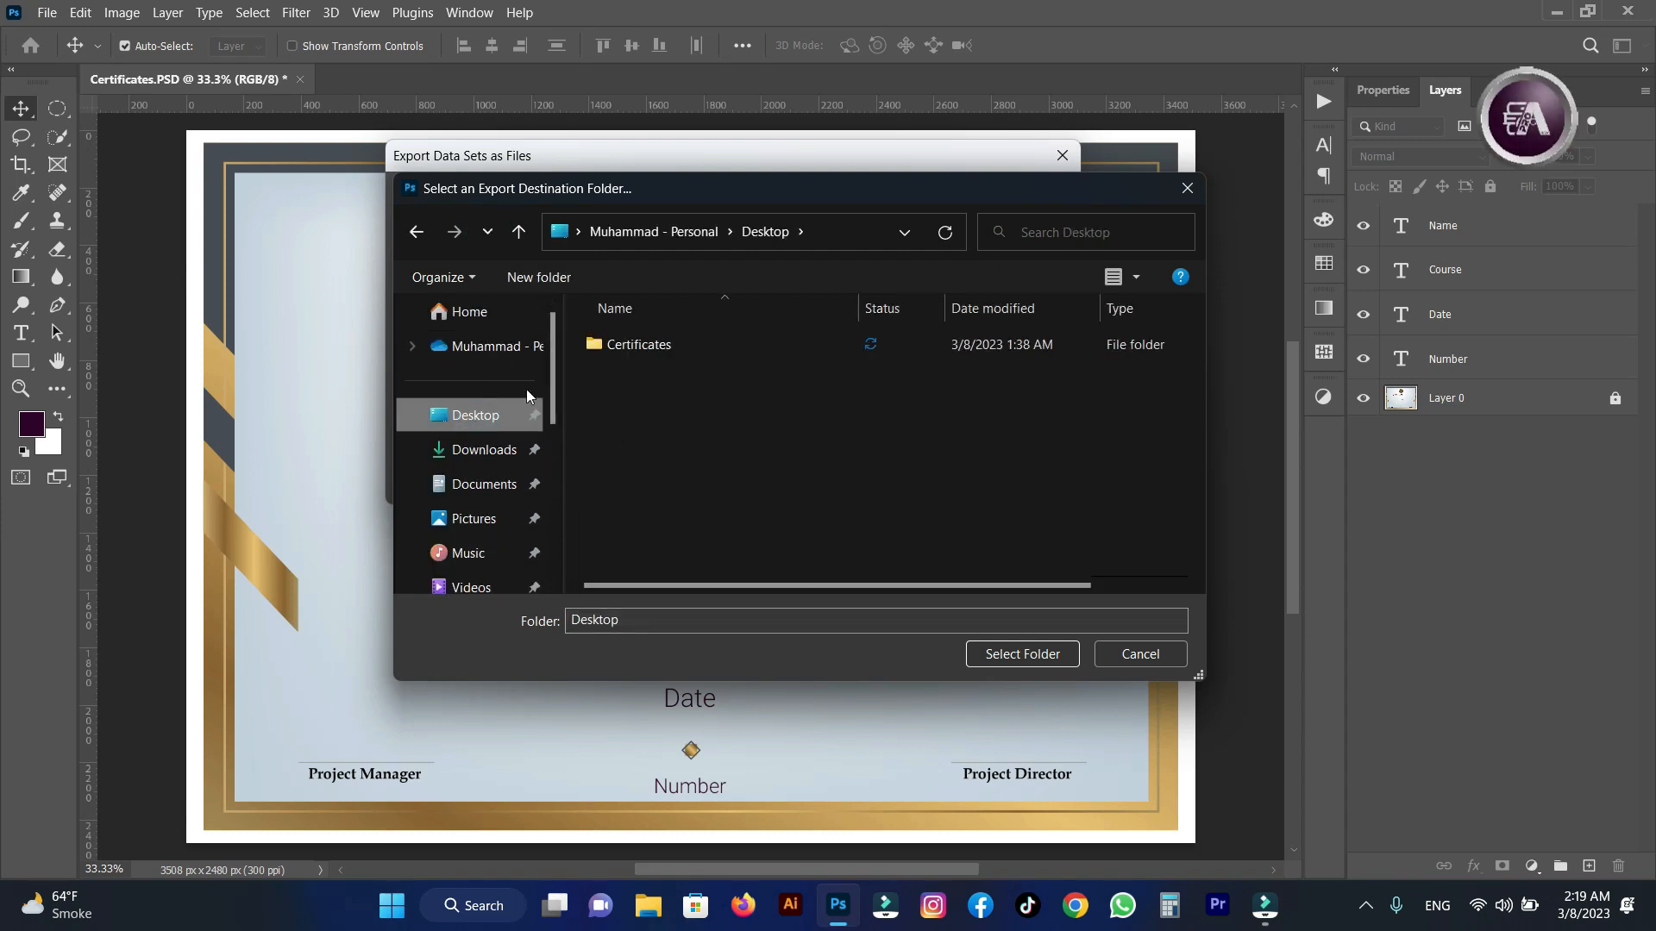
pyautogui.doubleClick(631, 342)
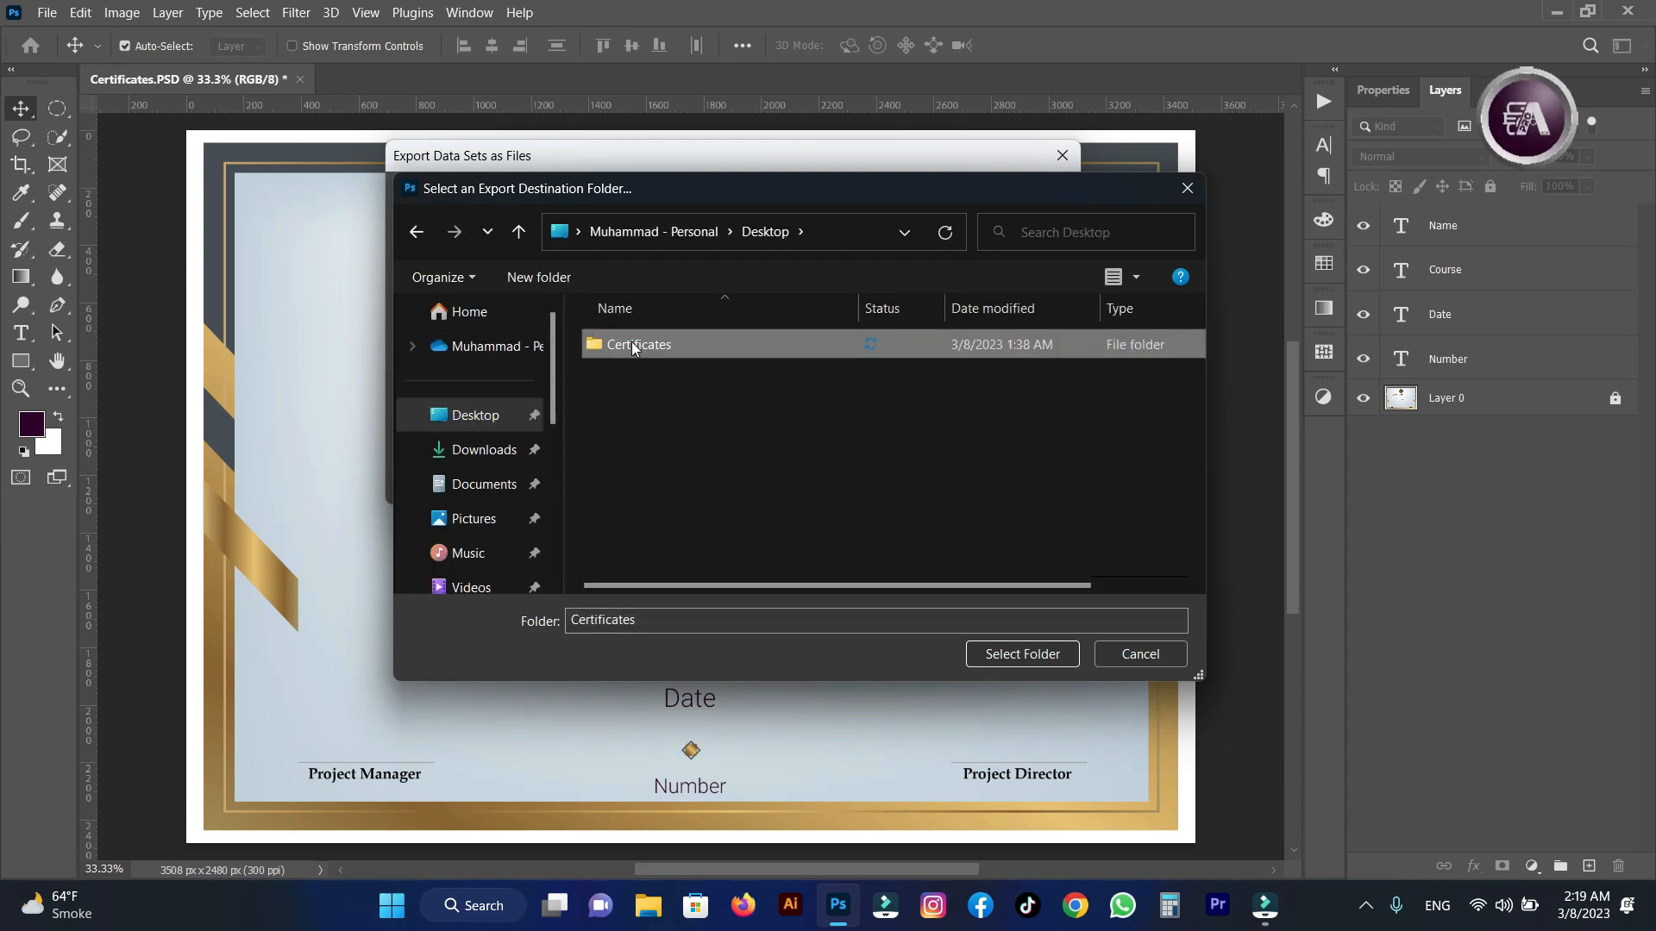
pyautogui.click(1023, 656)
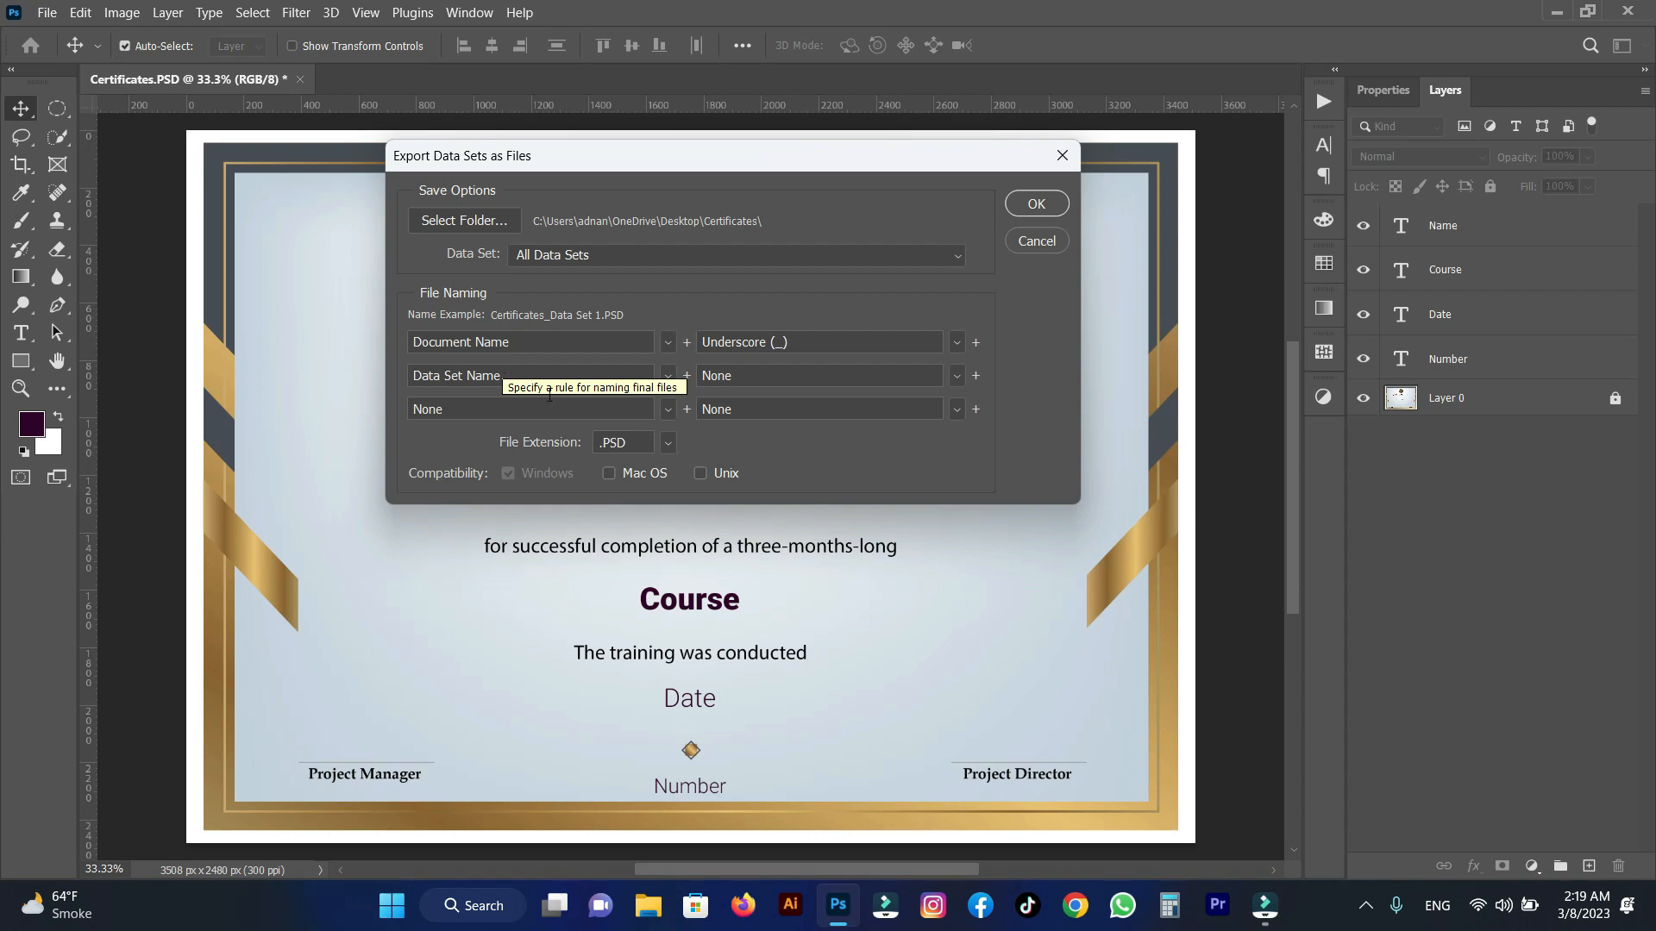
# Set the file extension to lowercase .psd and export all the data sets.
pyautogui.click(667, 443)
pyautogui.click(671, 468)
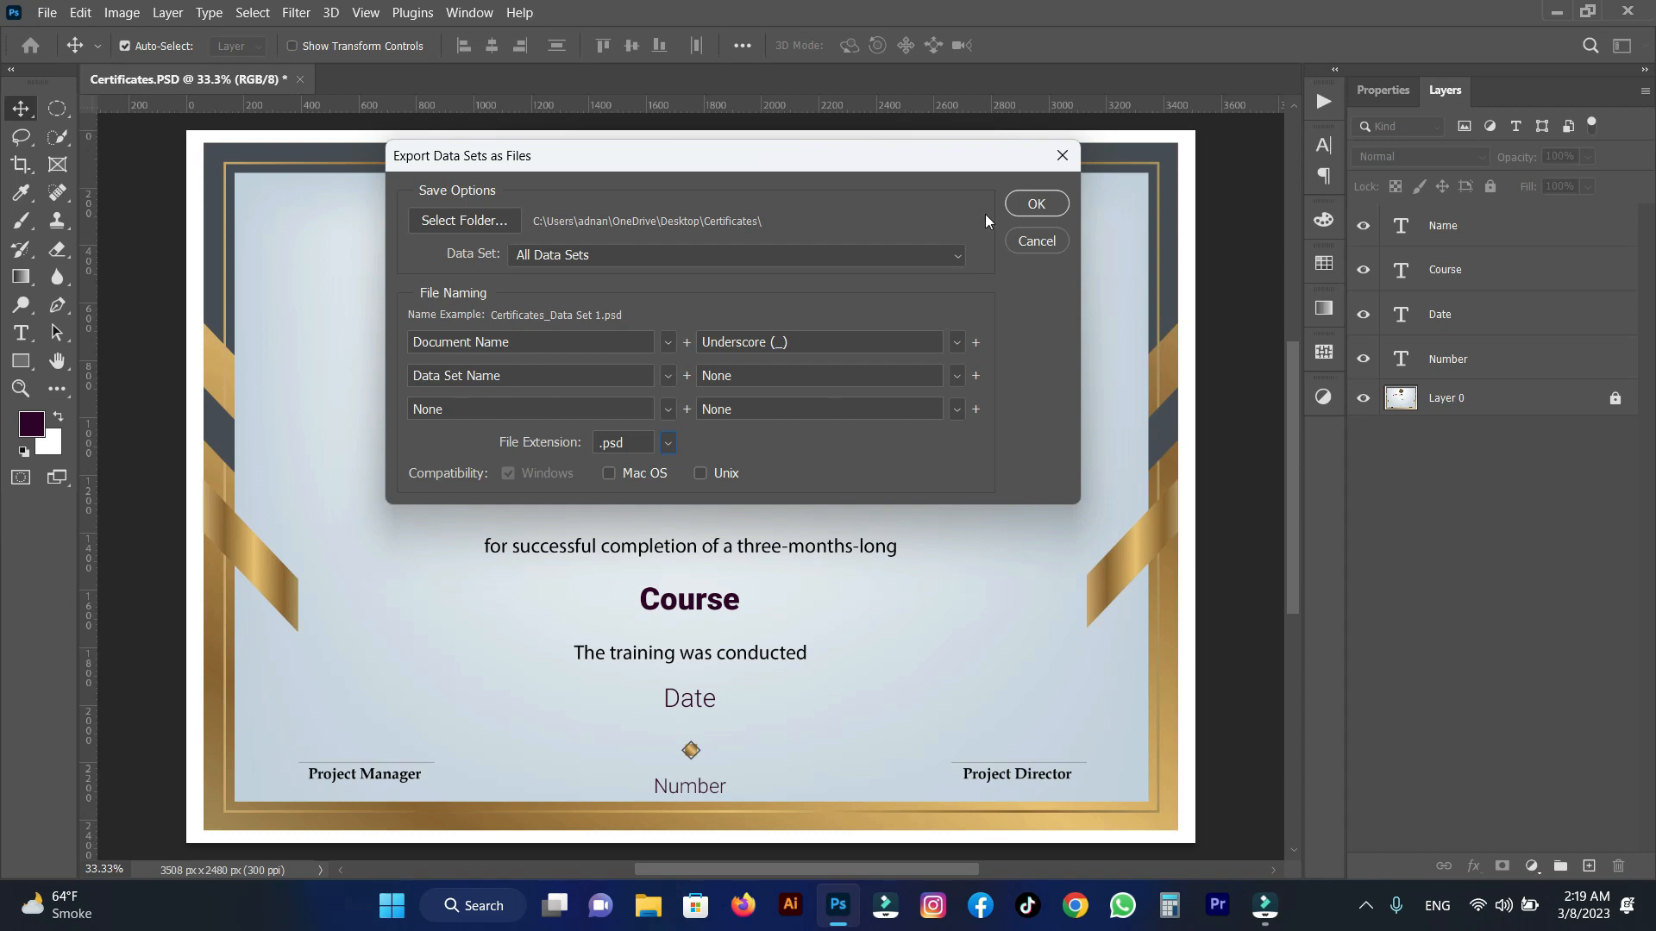
pyautogui.click(1036, 205)
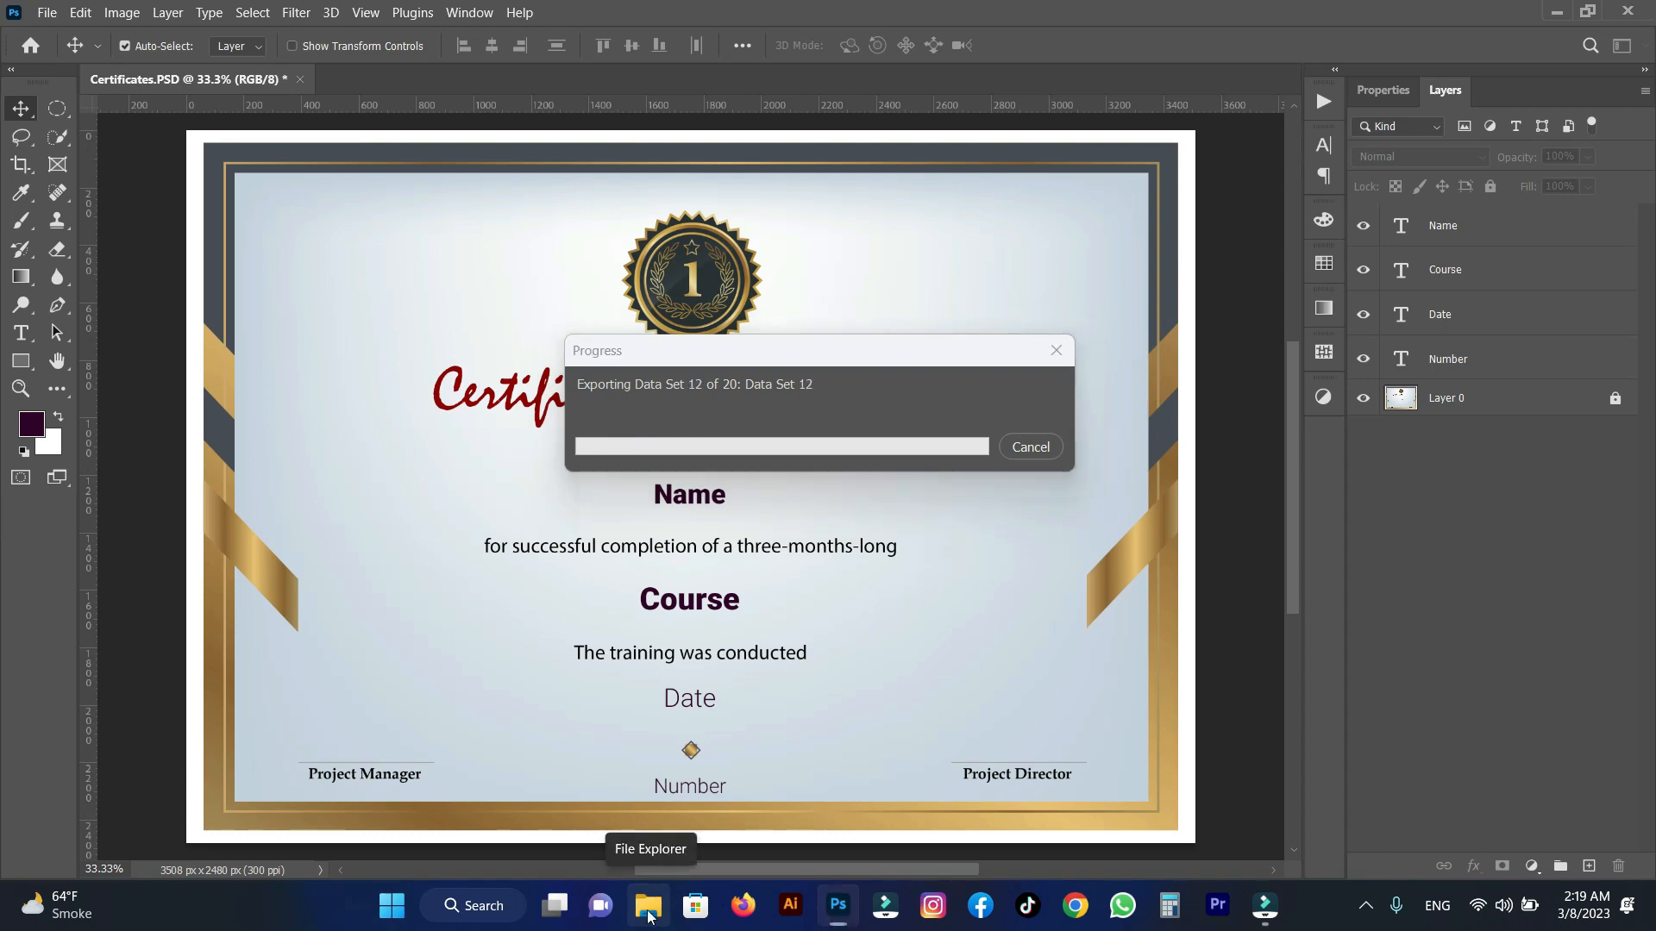
# Check the exported certificate files in the Certificates folder in File Explorer, and minimize its window.
pyautogui.click(649, 912)
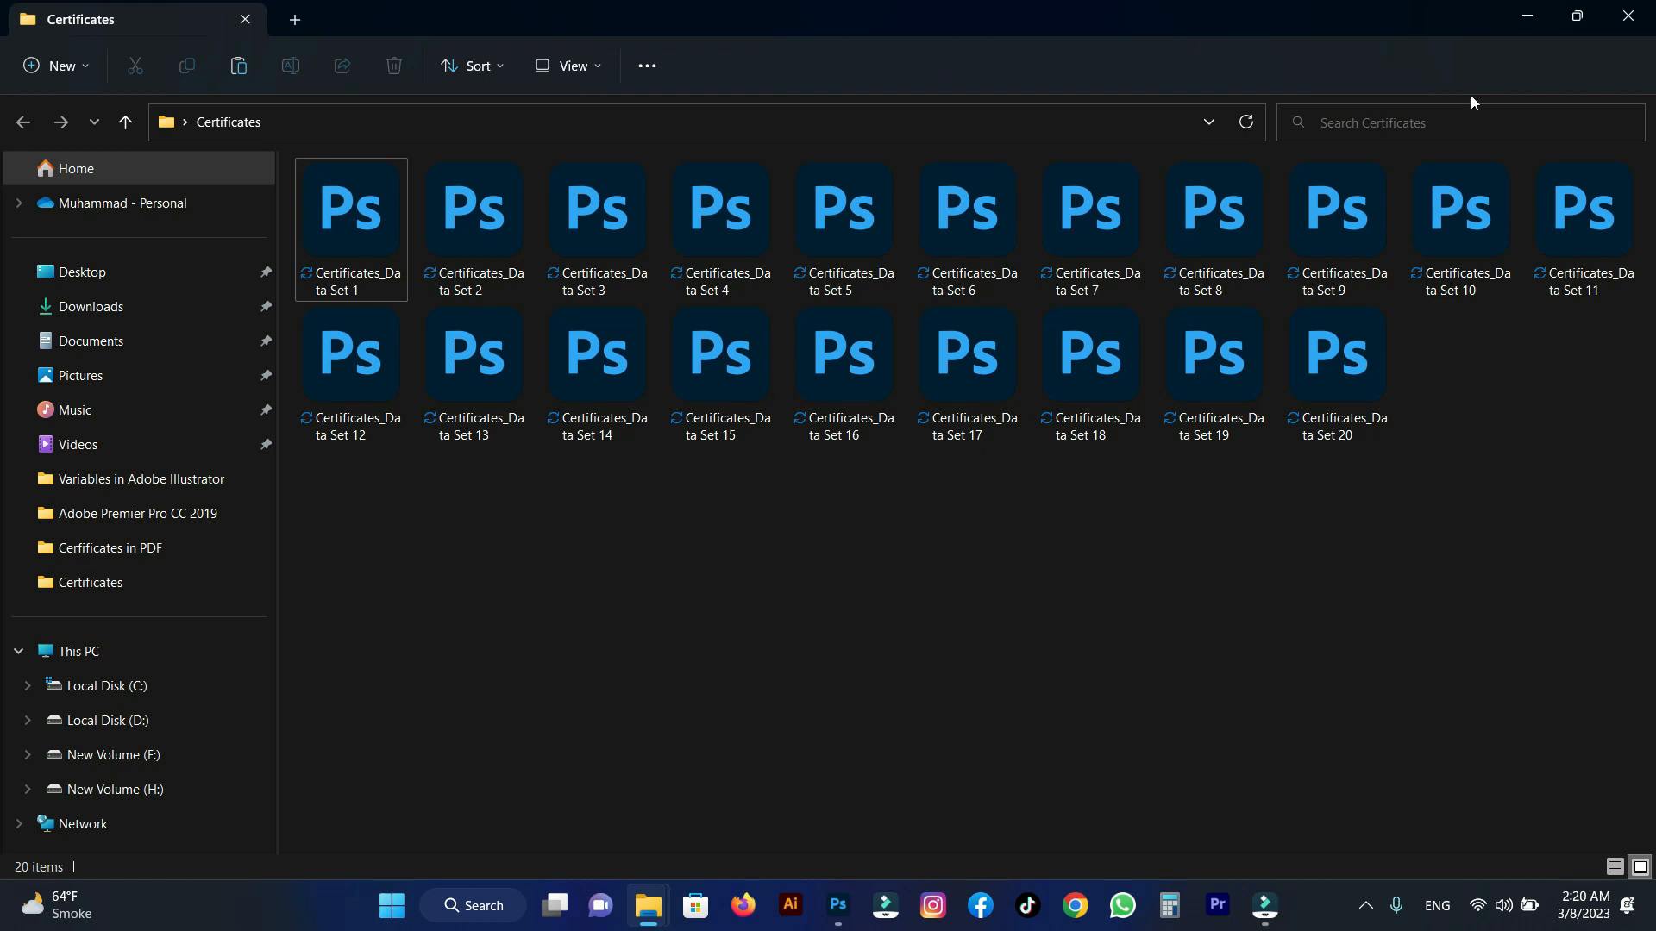
pyautogui.click(1530, 22)
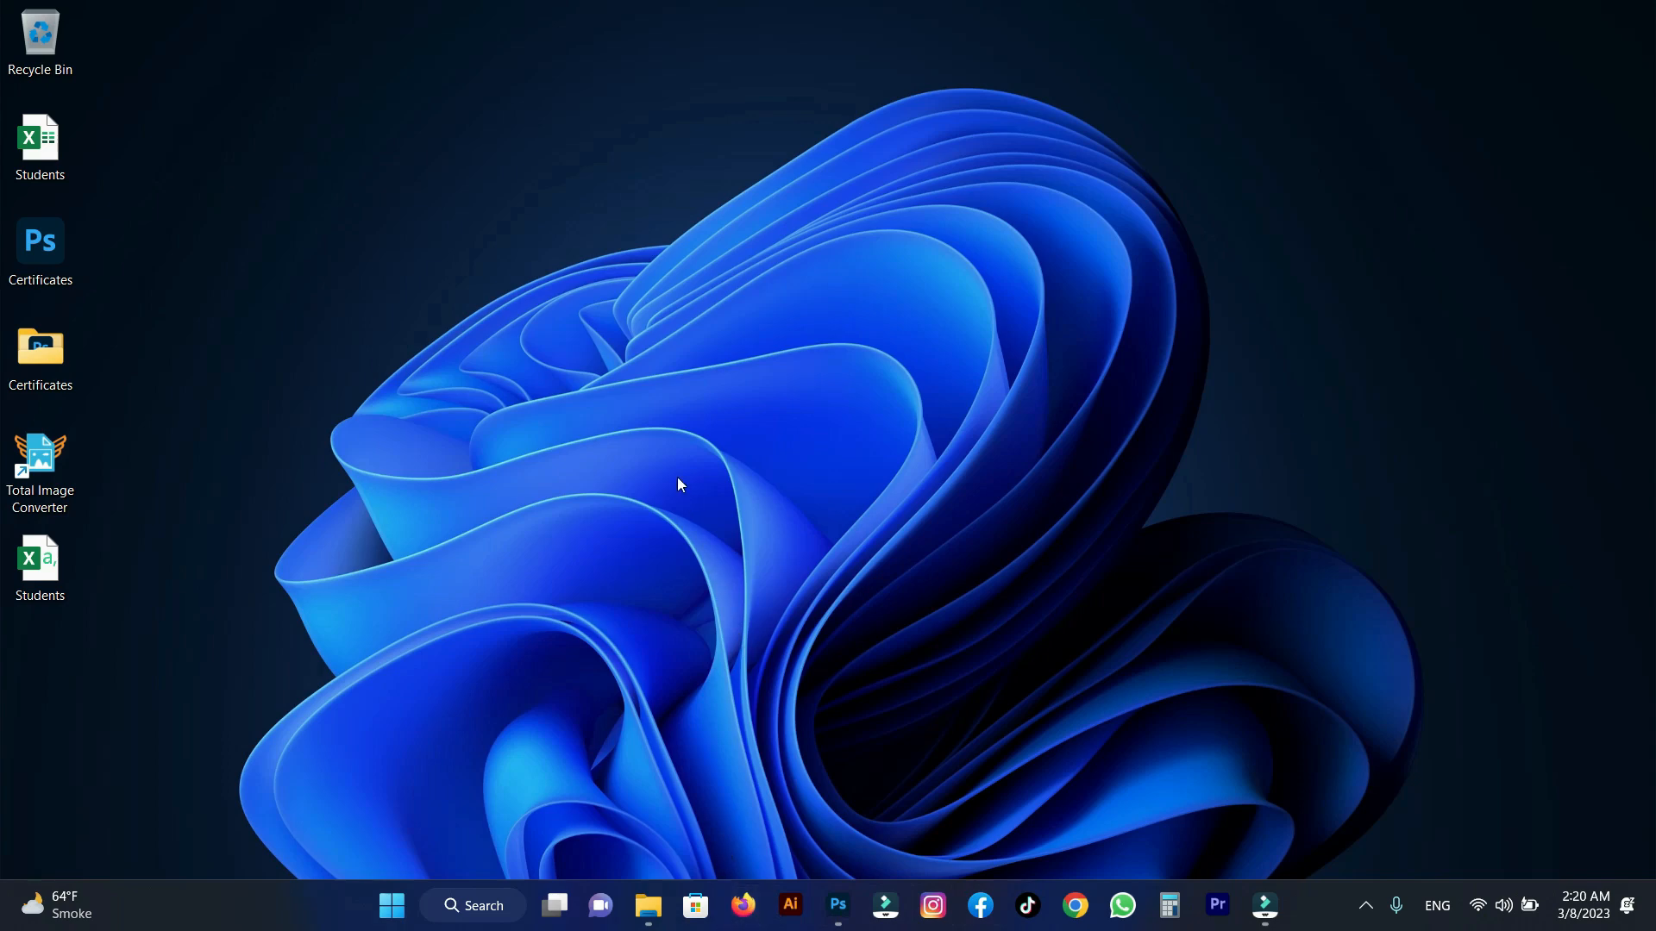
pyautogui.rightClick(758, 301)
pyautogui.moveTo(848, 405)
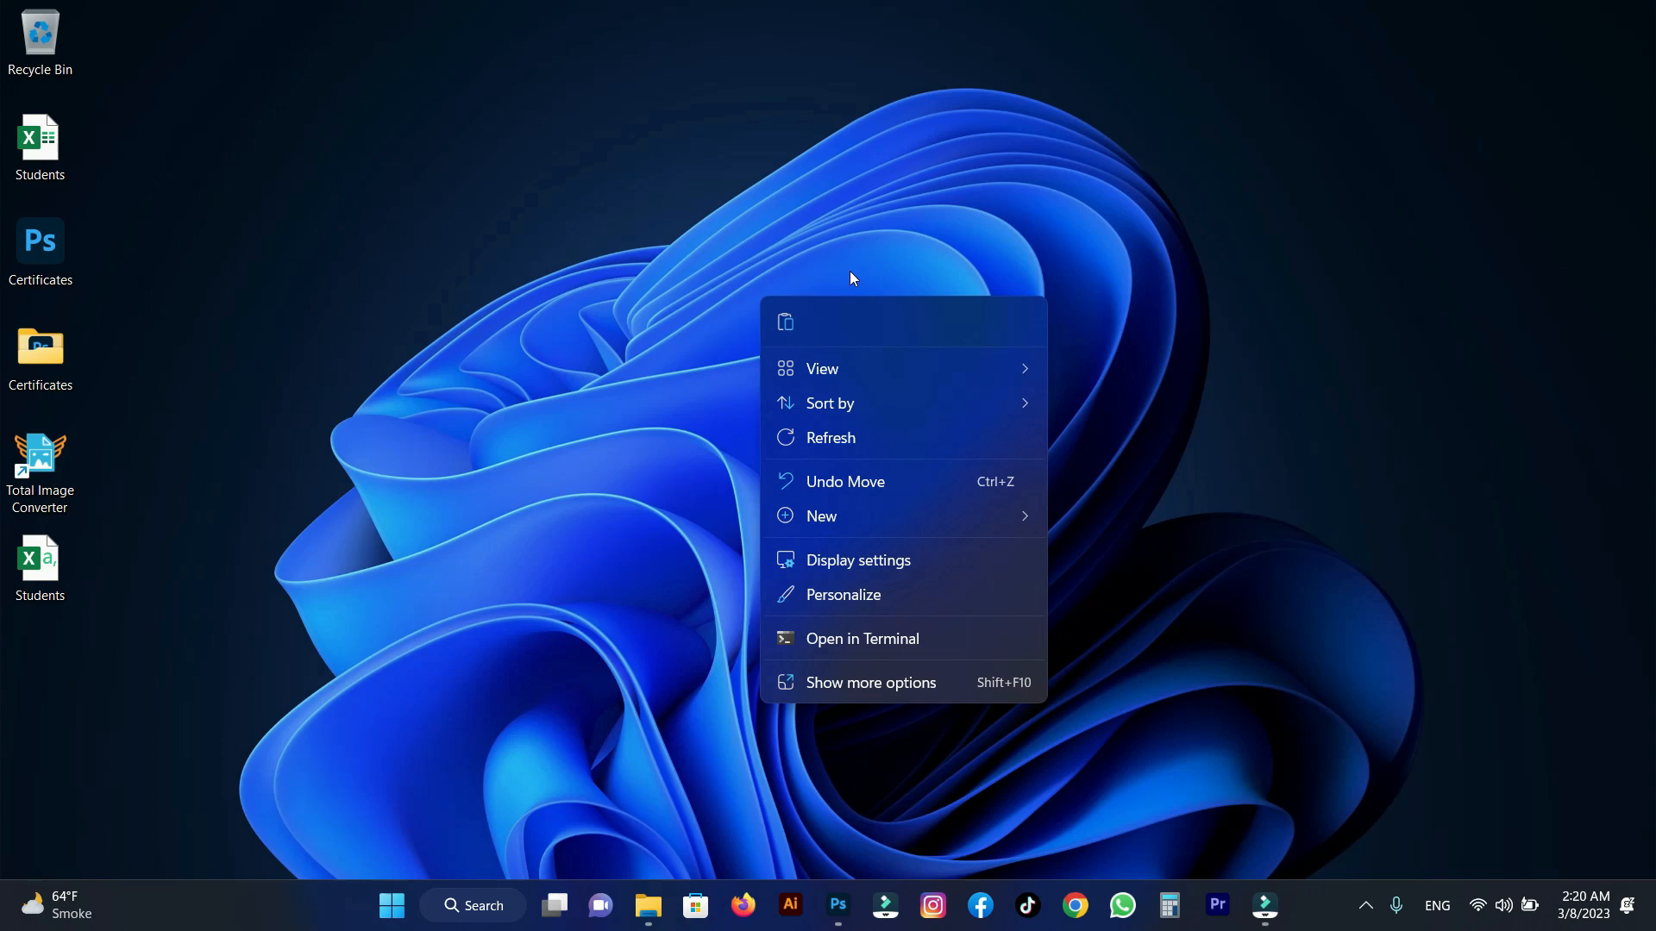
pyautogui.click(847, 236)
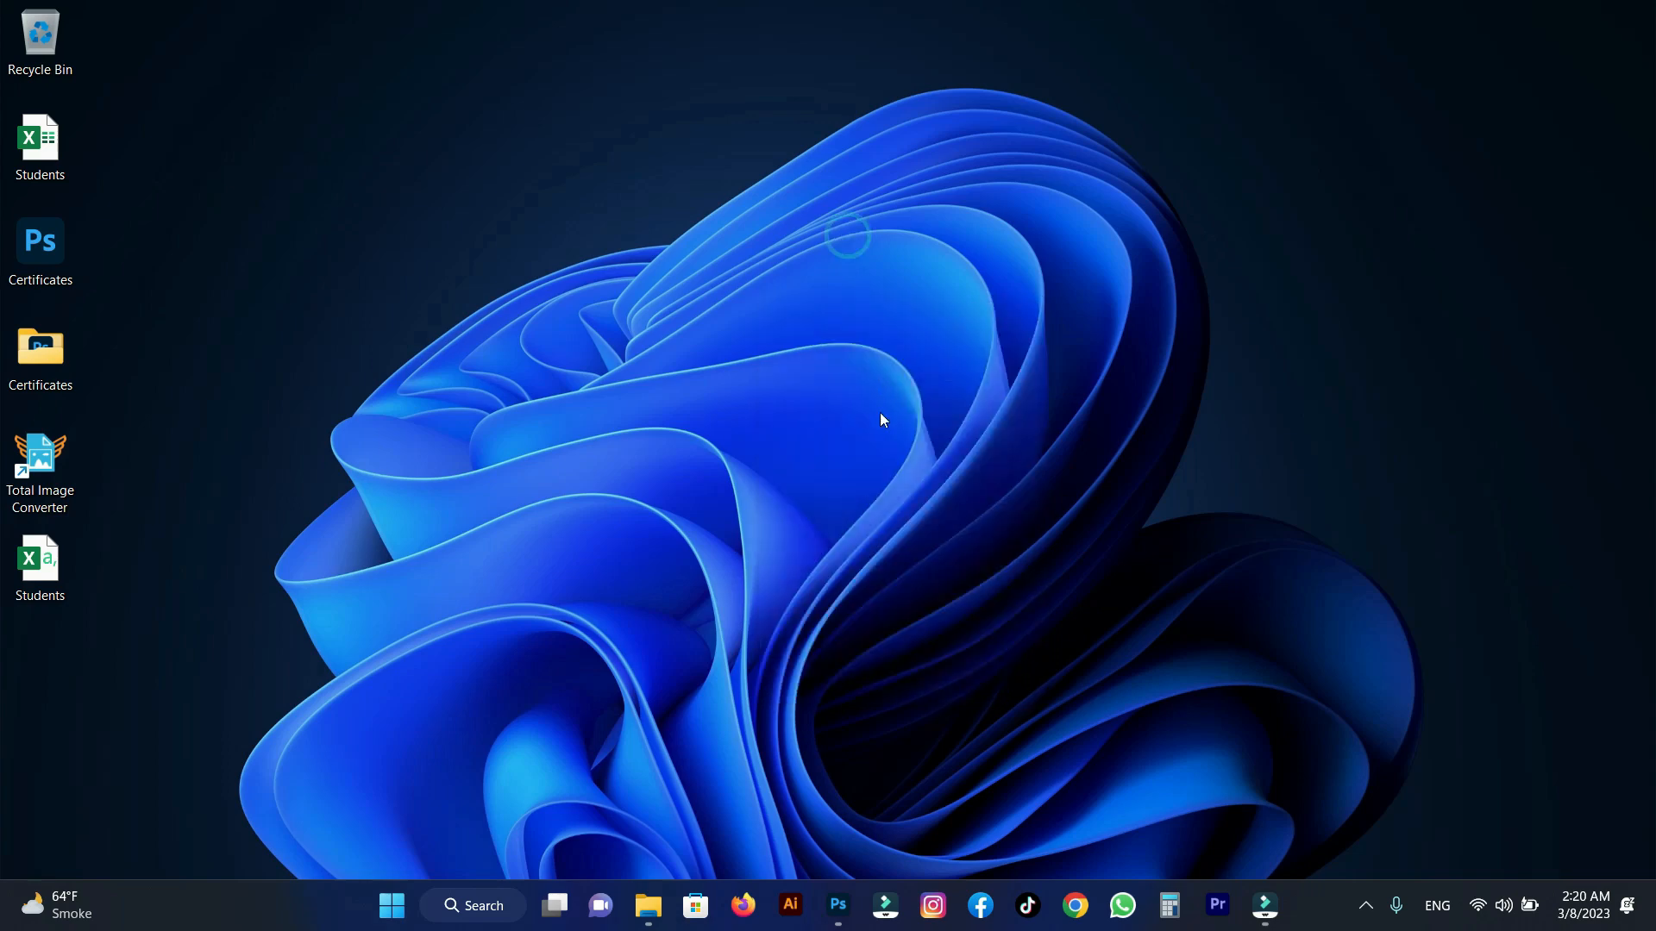
# Open Total Image Converter, mark the Certificates folder on the Desktop, and start setting up its conversion to PDF.
pyautogui.click(40, 470)
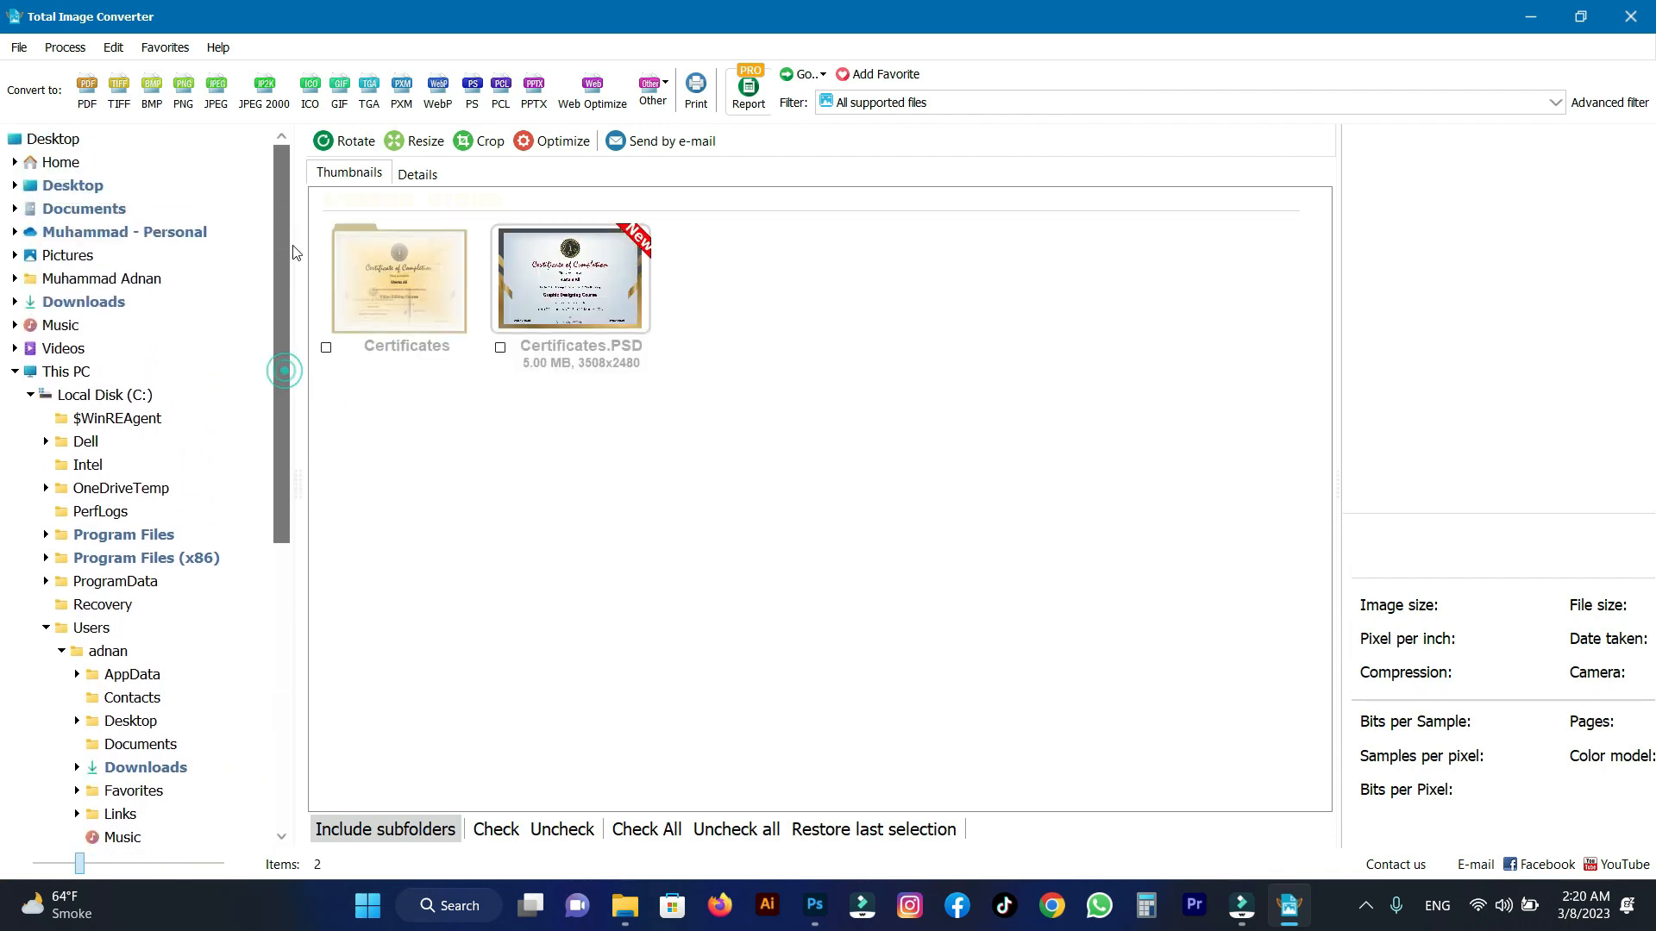
pyautogui.click(73, 188)
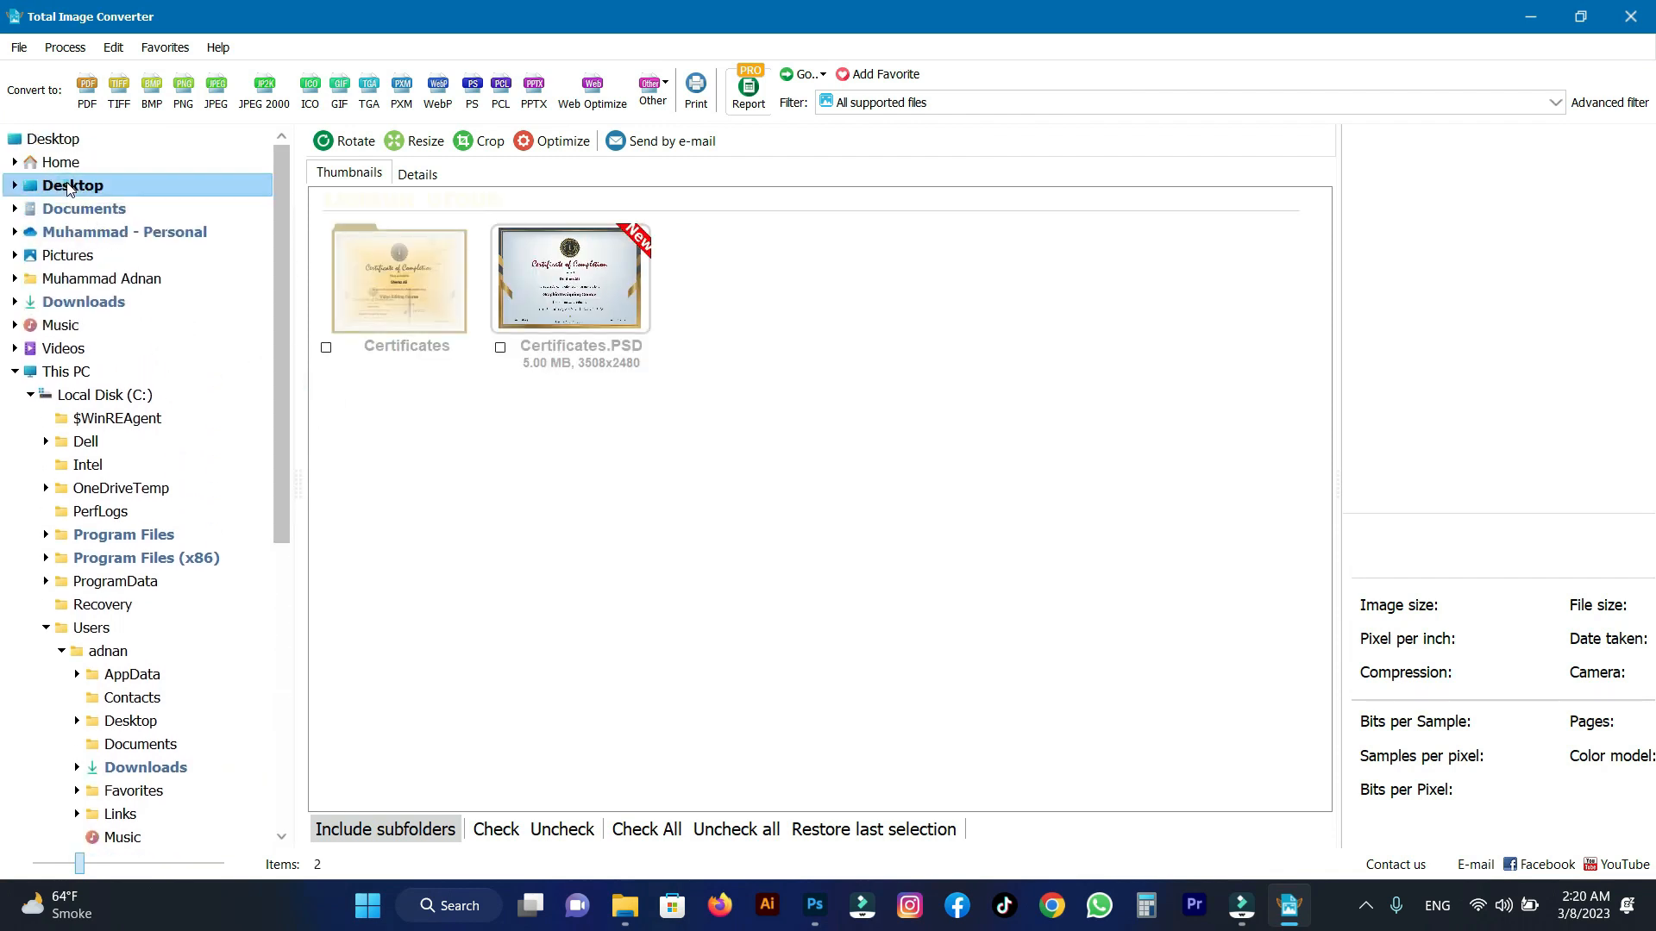
pyautogui.click(326, 349)
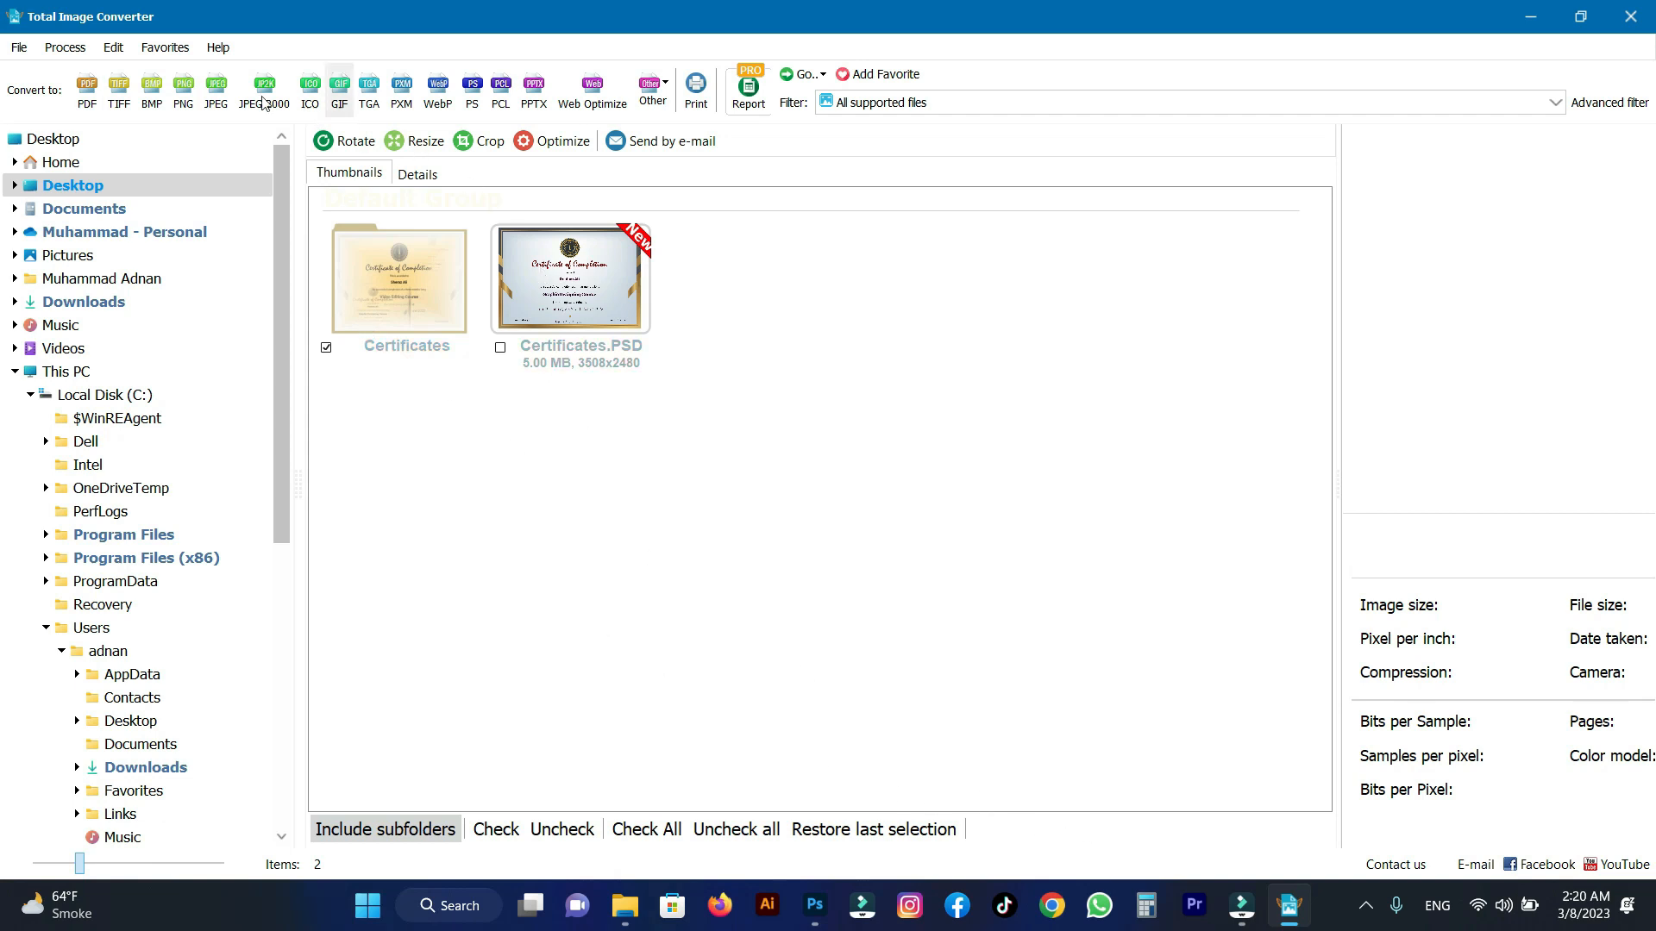
pyautogui.click(90, 89)
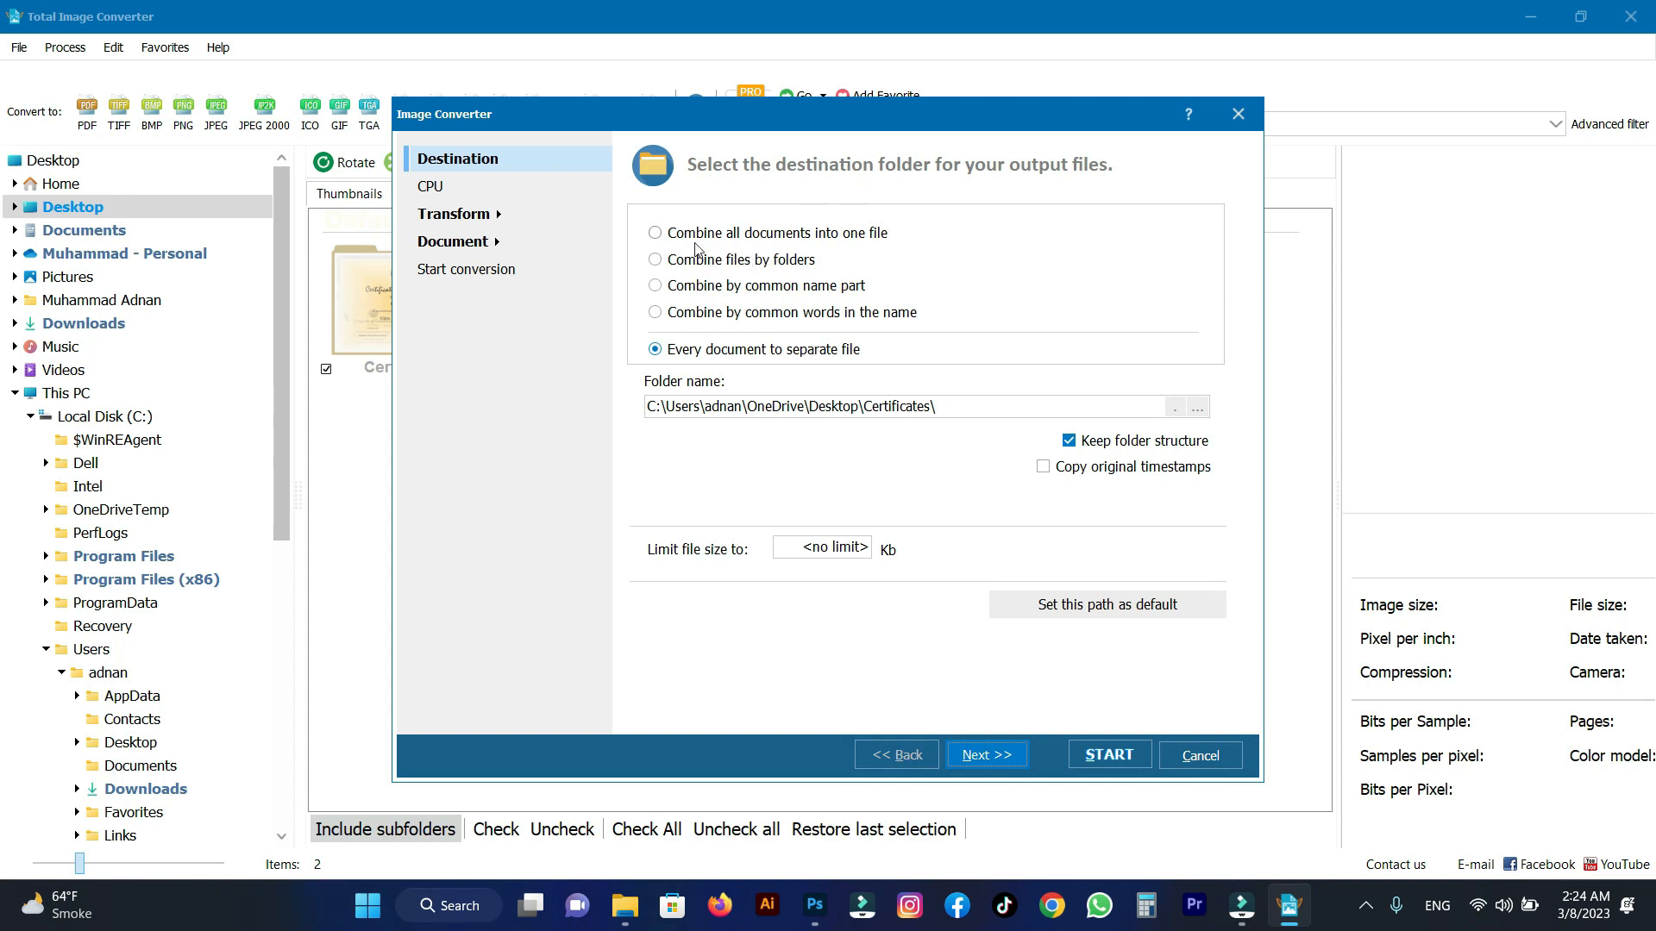
# Combine all documents into one PDF, set the Certificates folder on the Desktop as the destination, and run the conversion.
pyautogui.click(670, 235)
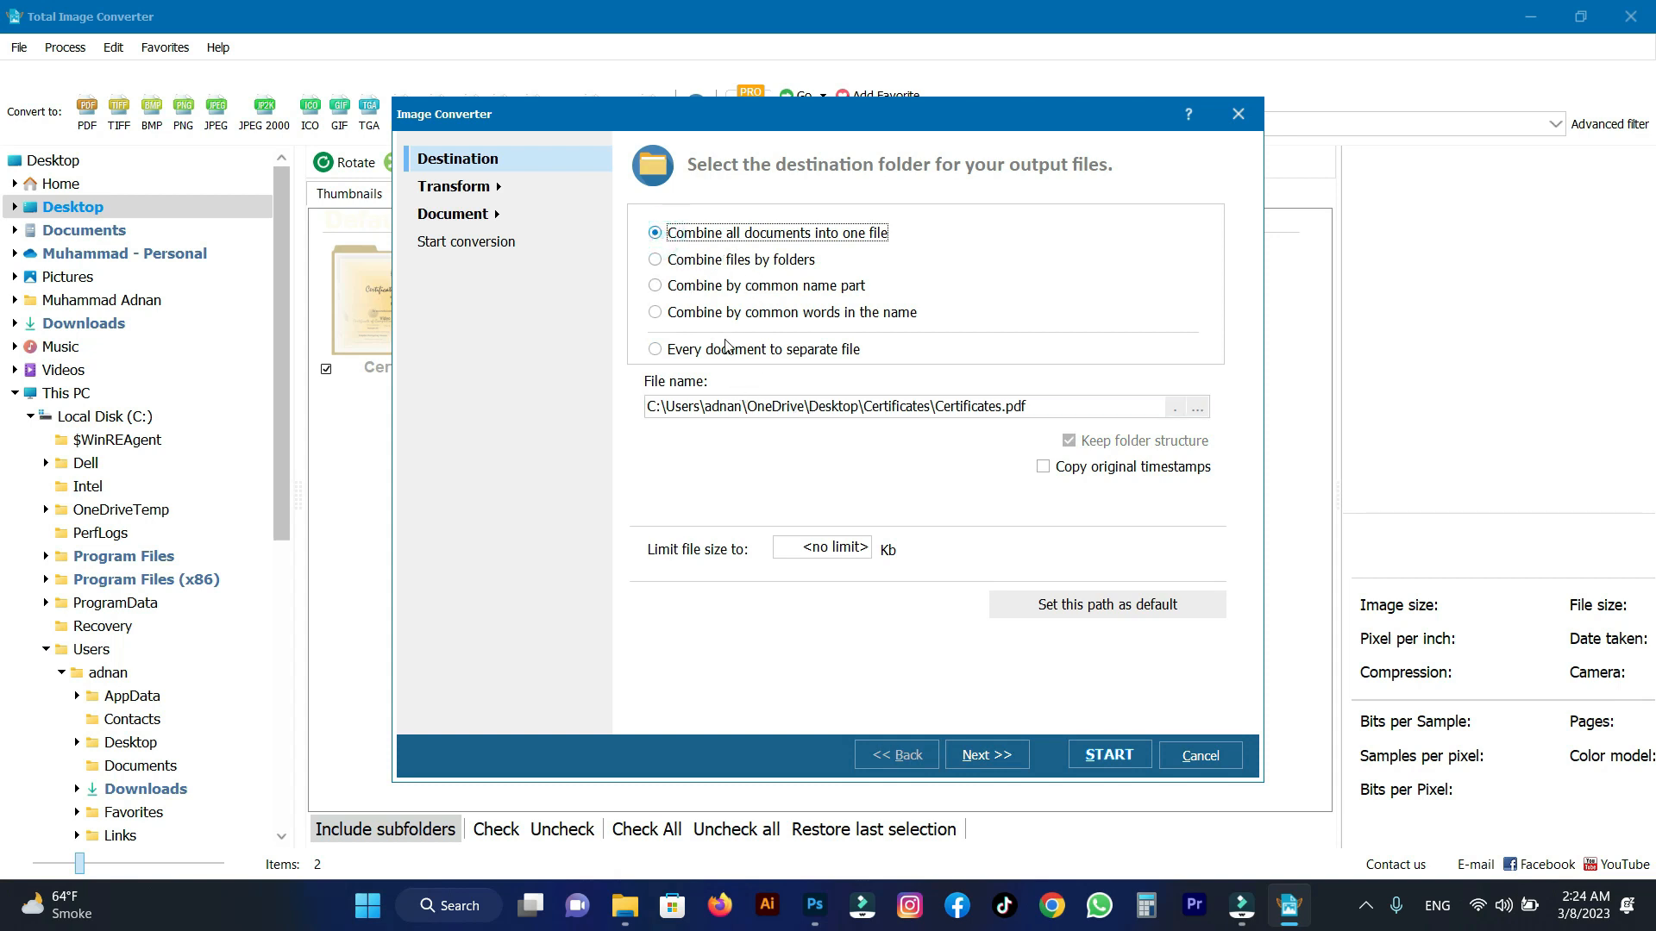
pyautogui.click(1199, 410)
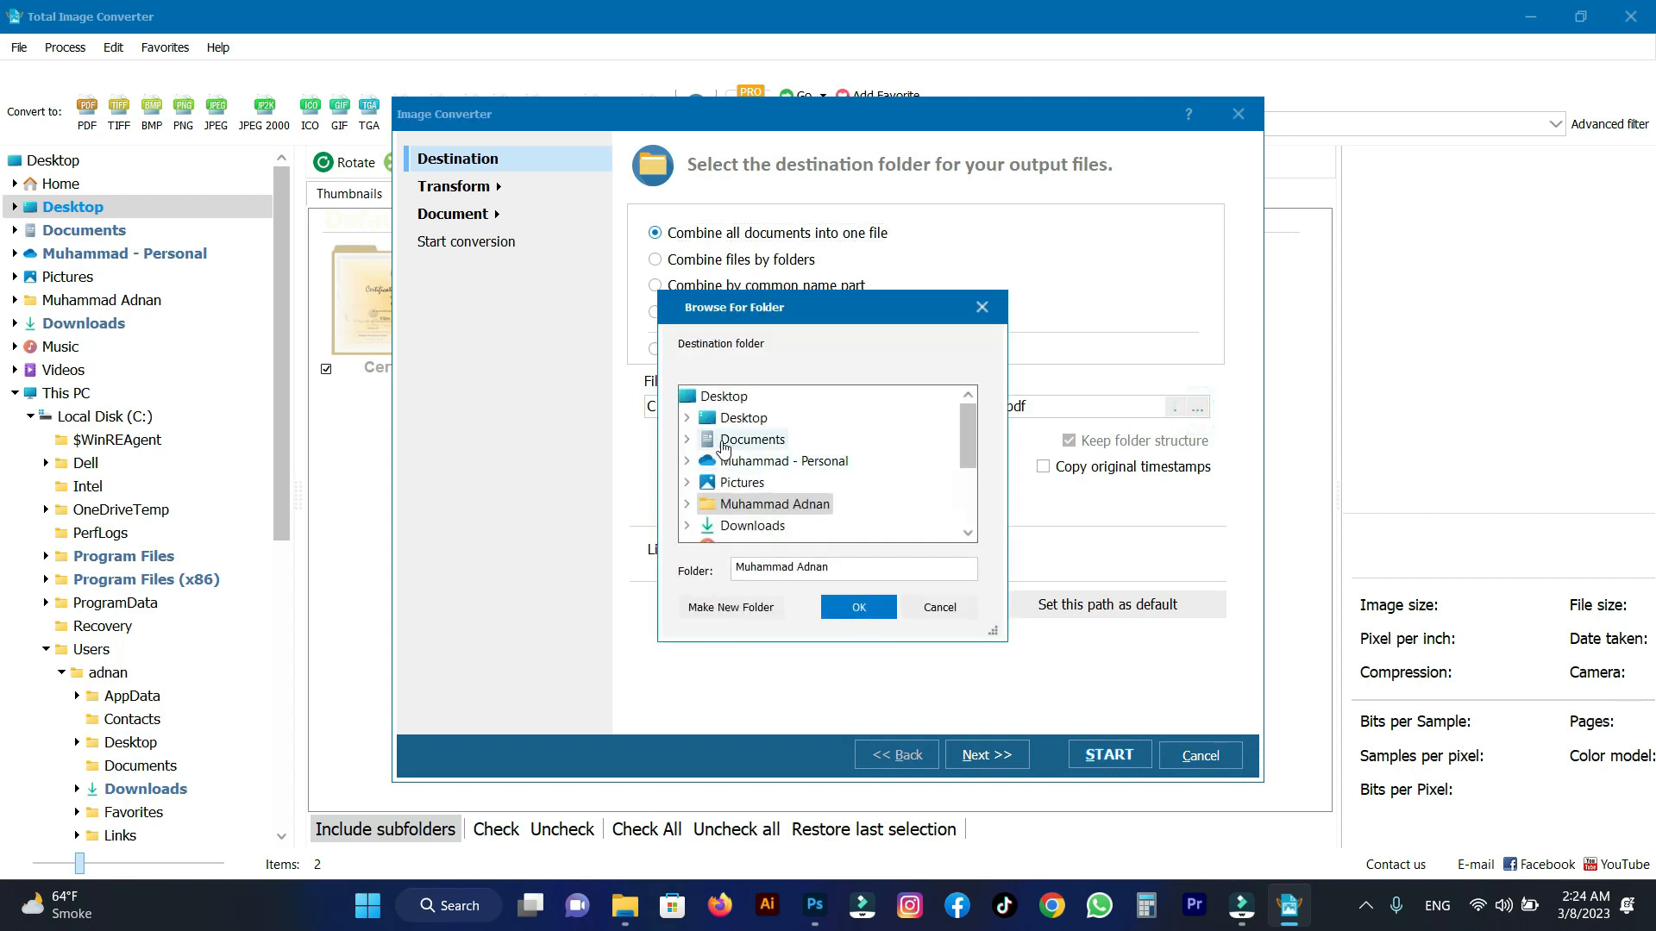
pyautogui.doubleClick(733, 417)
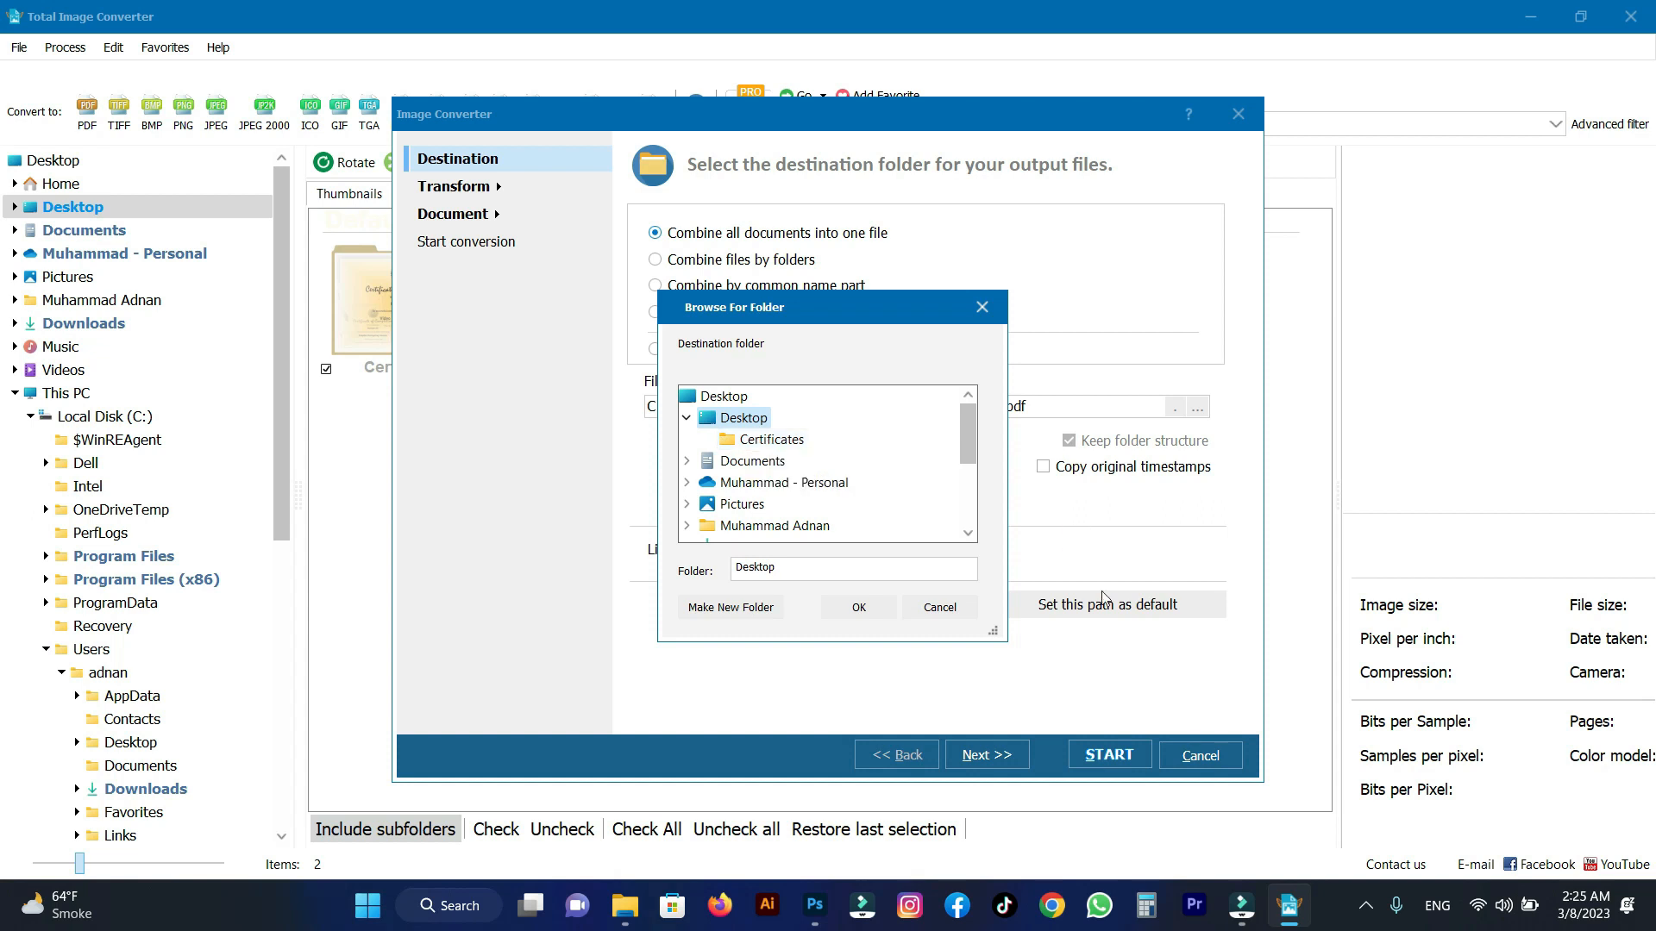
pyautogui.click(770, 439)
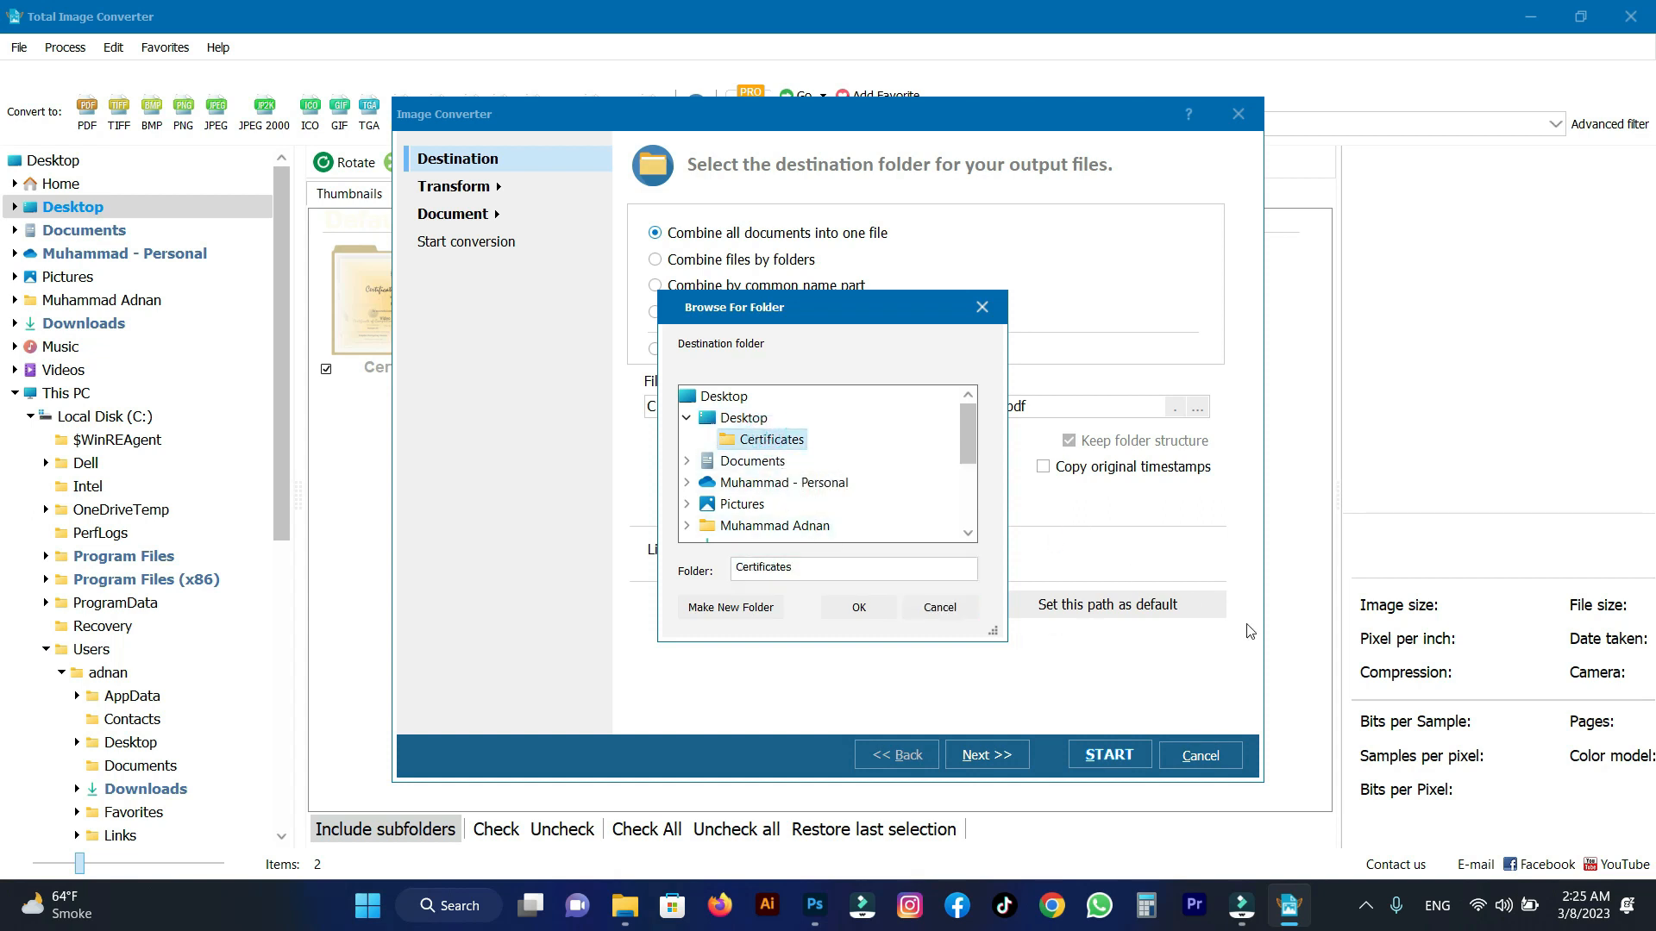
pyautogui.click(859, 607)
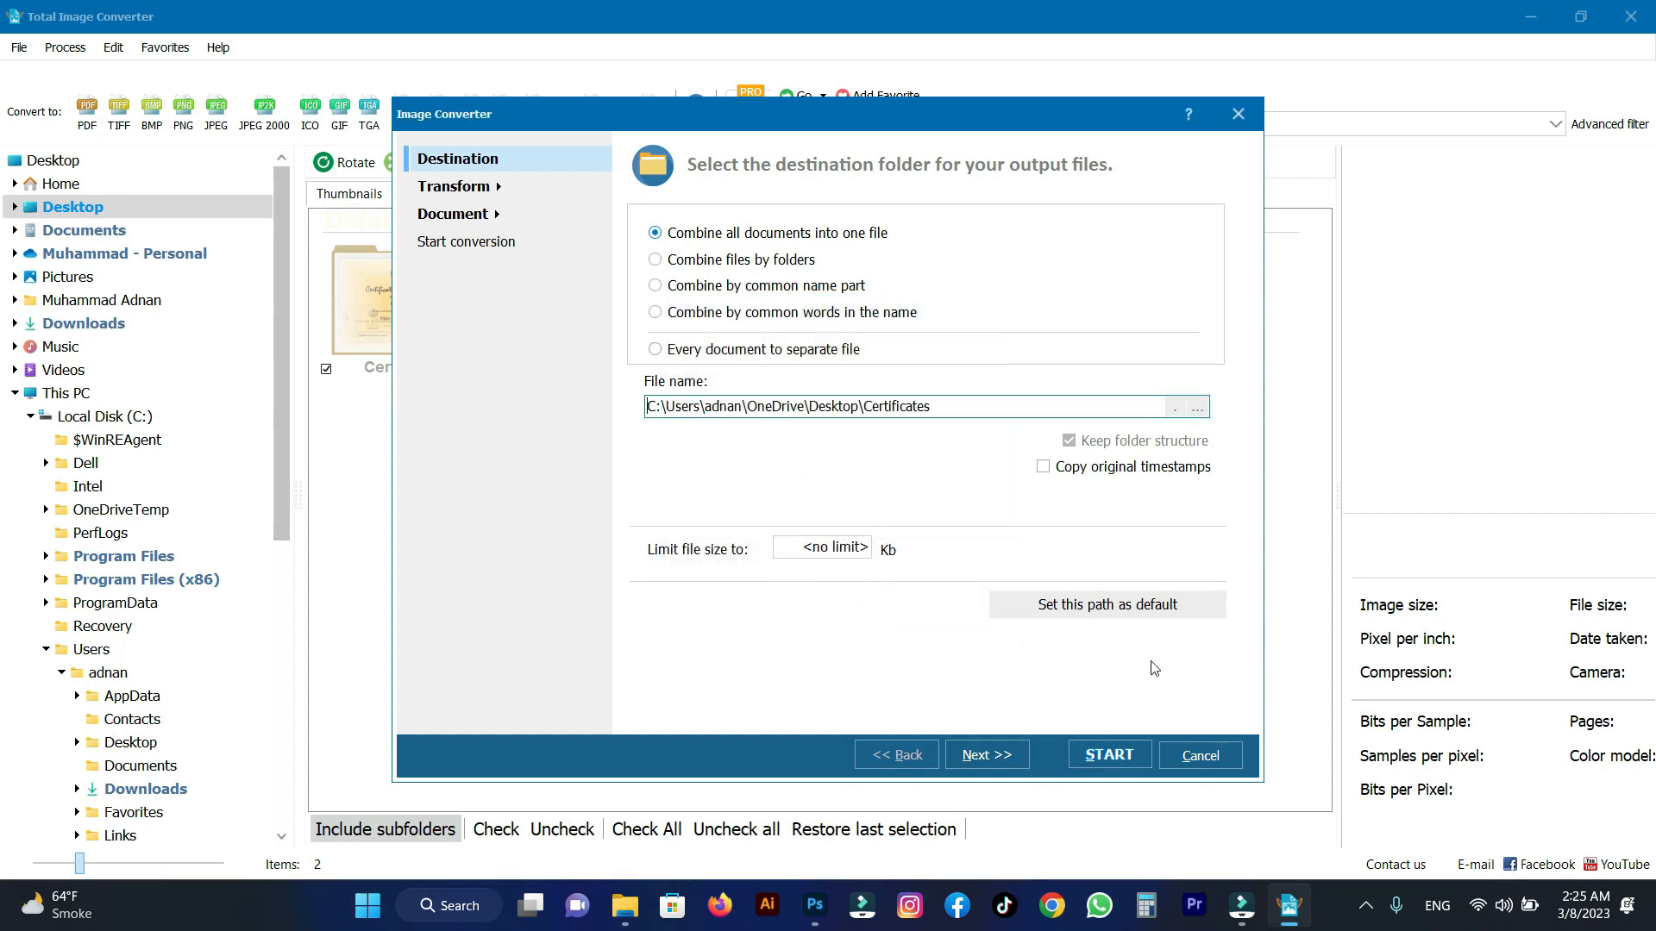
pyautogui.click(1107, 756)
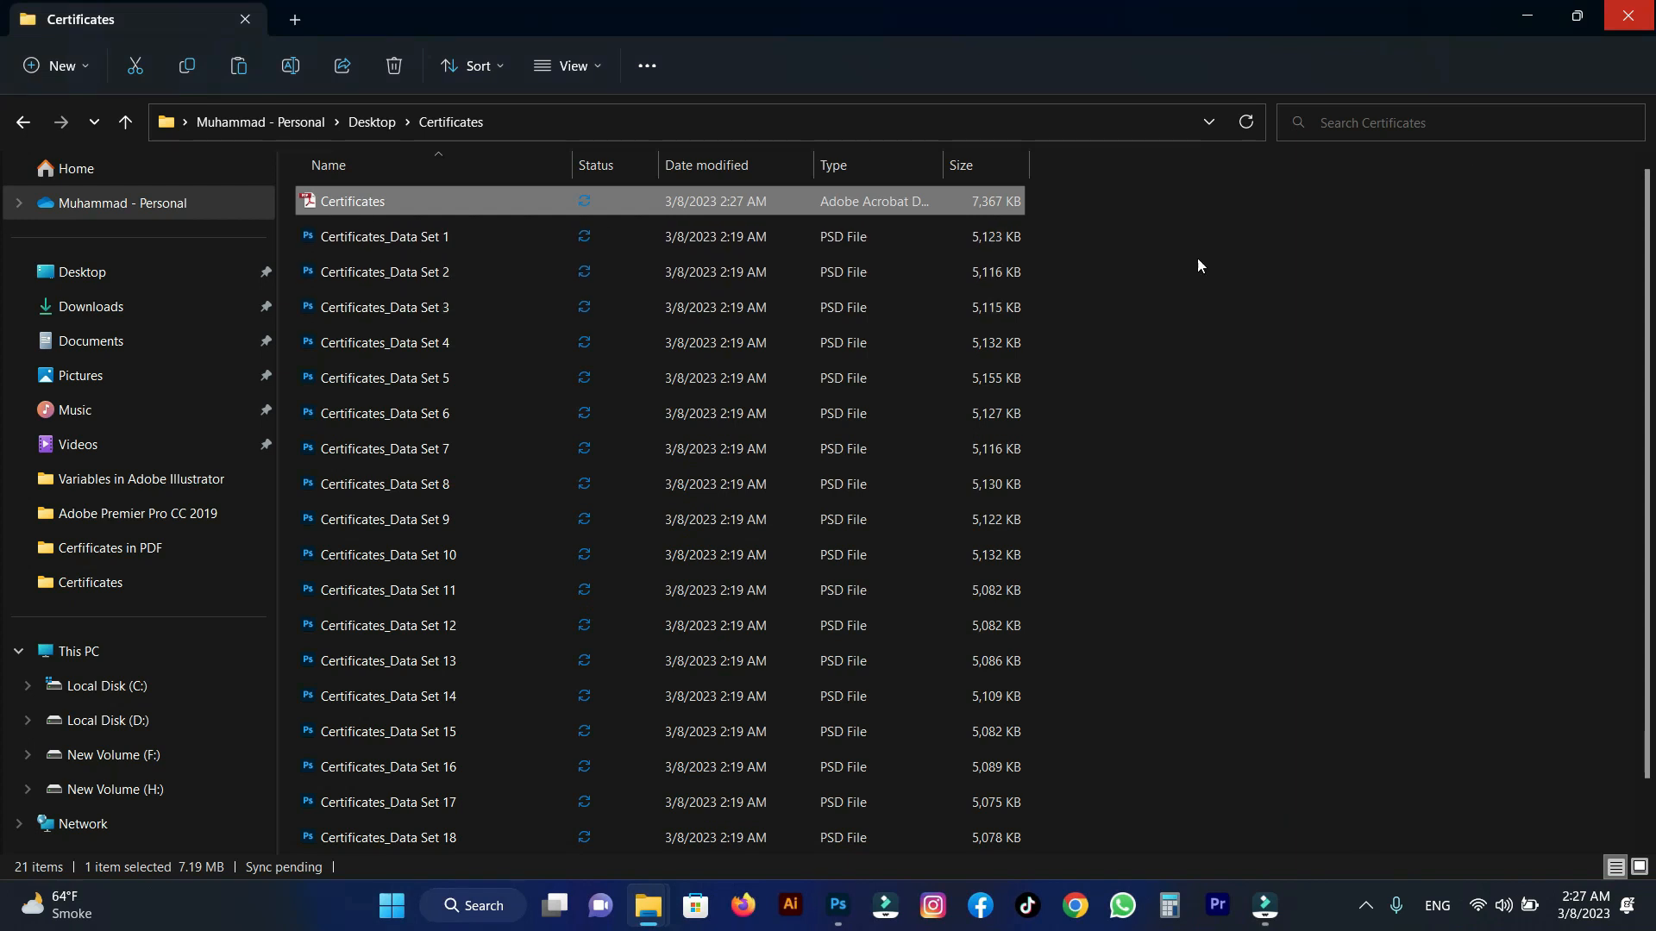
# Open the combined Certificates PDF from the Certificates folder and look through its certificate pages.
pyautogui.doubleClick(330, 204)
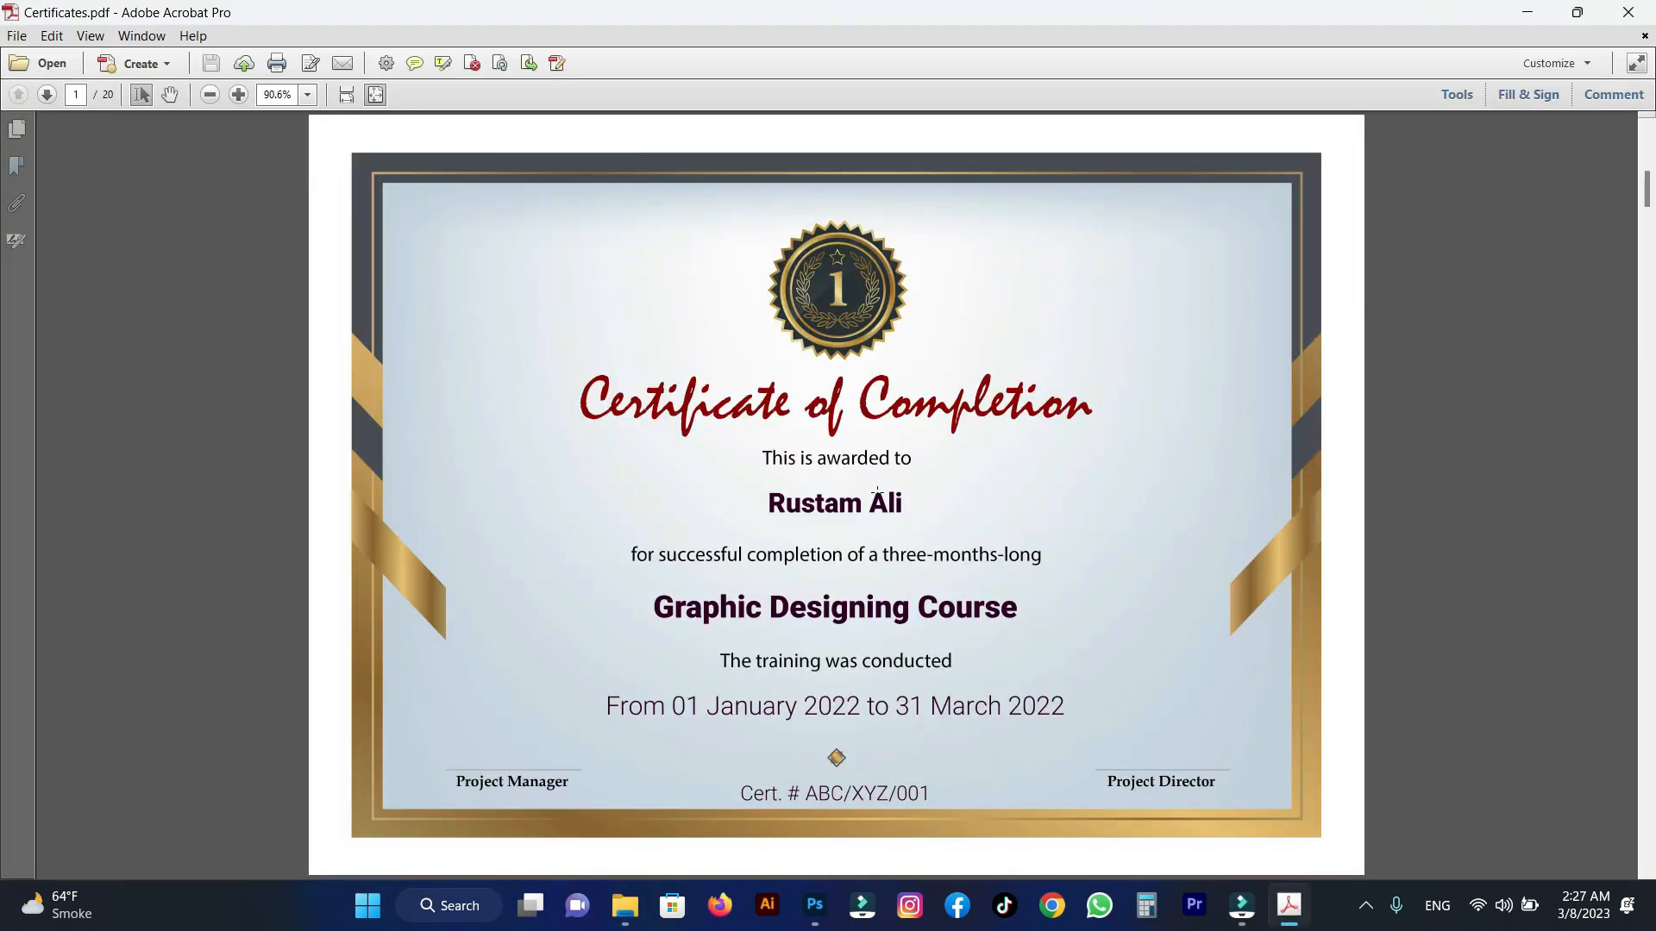
pyautogui.scroll(-3, 878, 492)
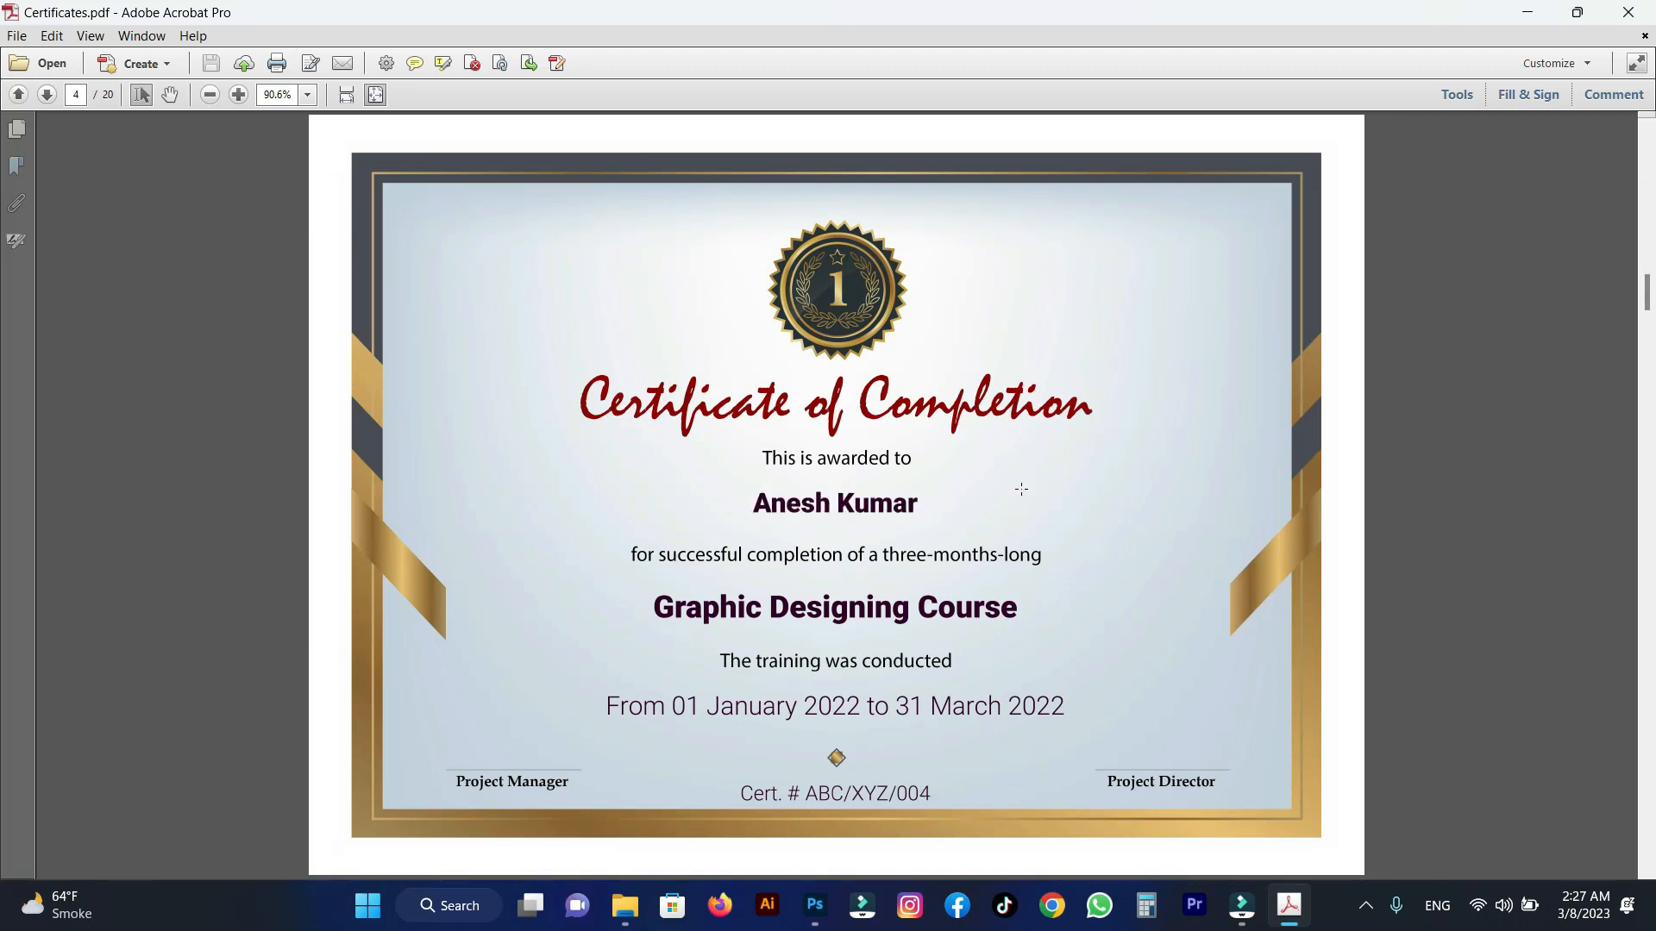
pyautogui.scroll(-7, 1021, 489)
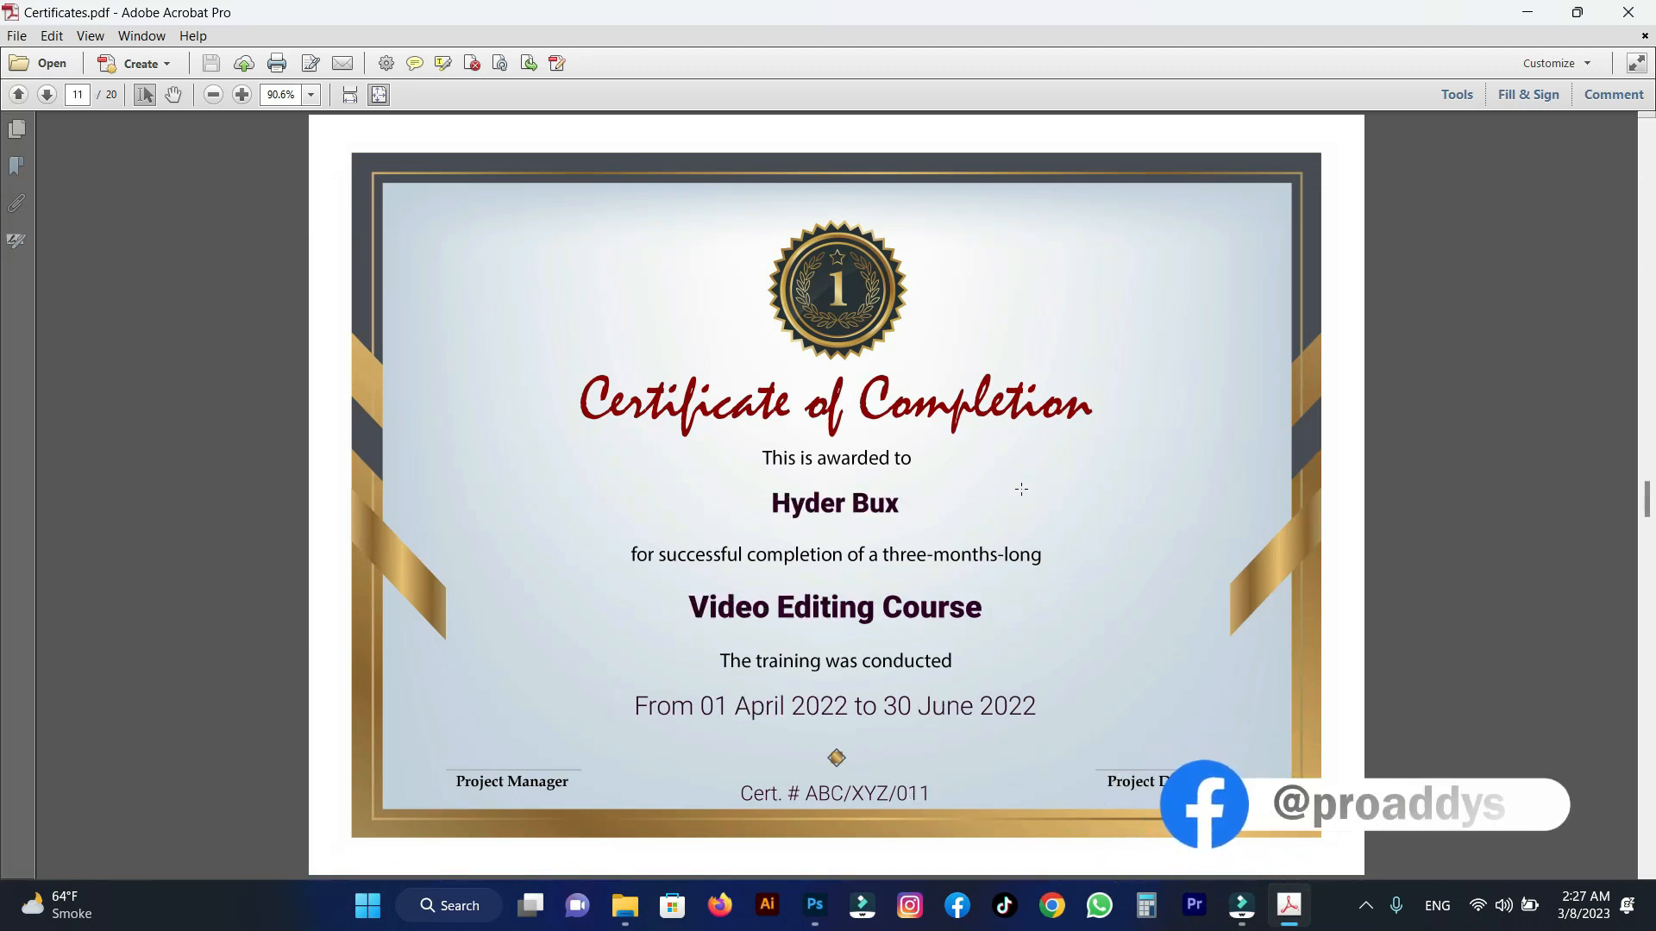
pyautogui.scroll(-3, 1021, 489)
pyautogui.scroll(-4, 1021, 489)
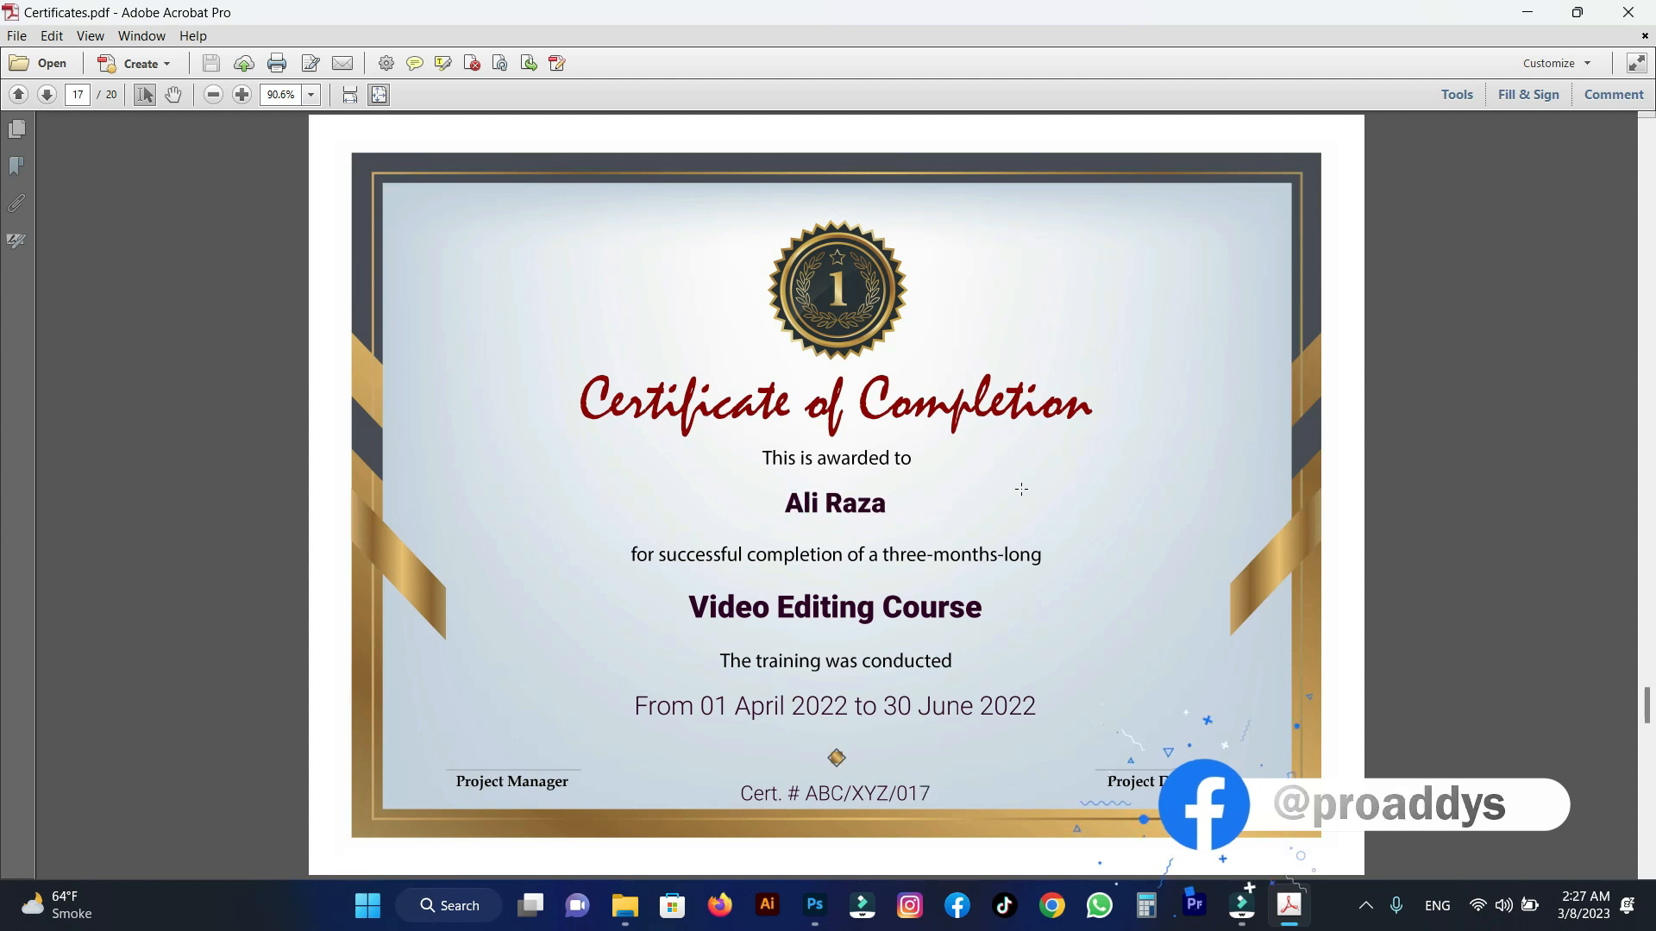